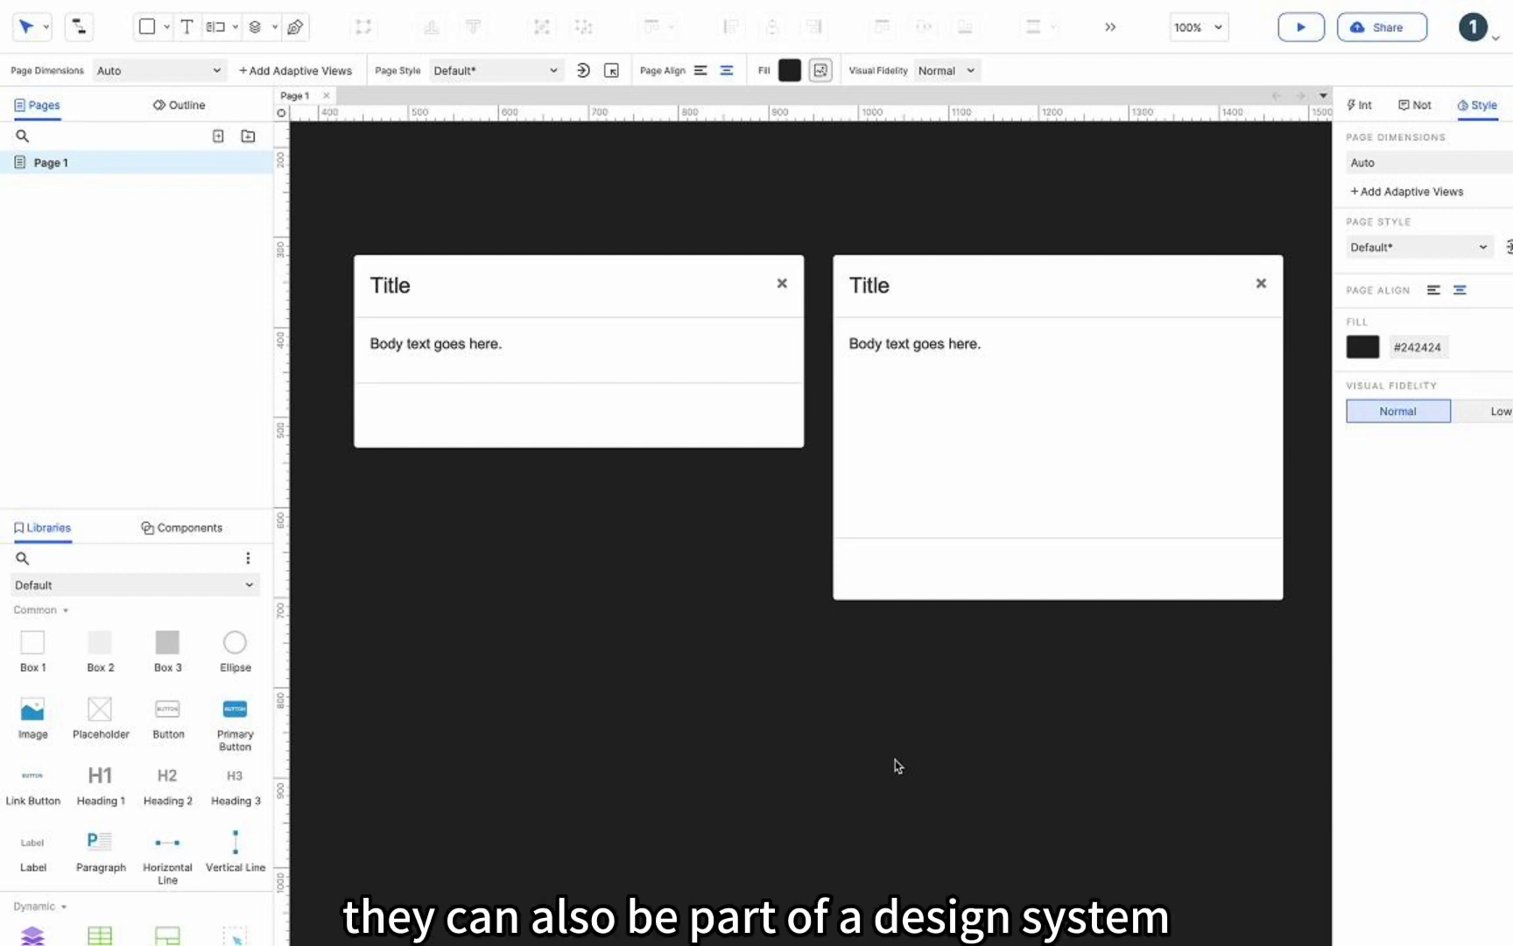
Place a Primary Button in the first dialog's footer, fit it to its text width and height, and apply the Button Primary Medium style.
{"action": "left_click_drag", "start_coordinate": [235, 711], "coordinate": [666, 405]}
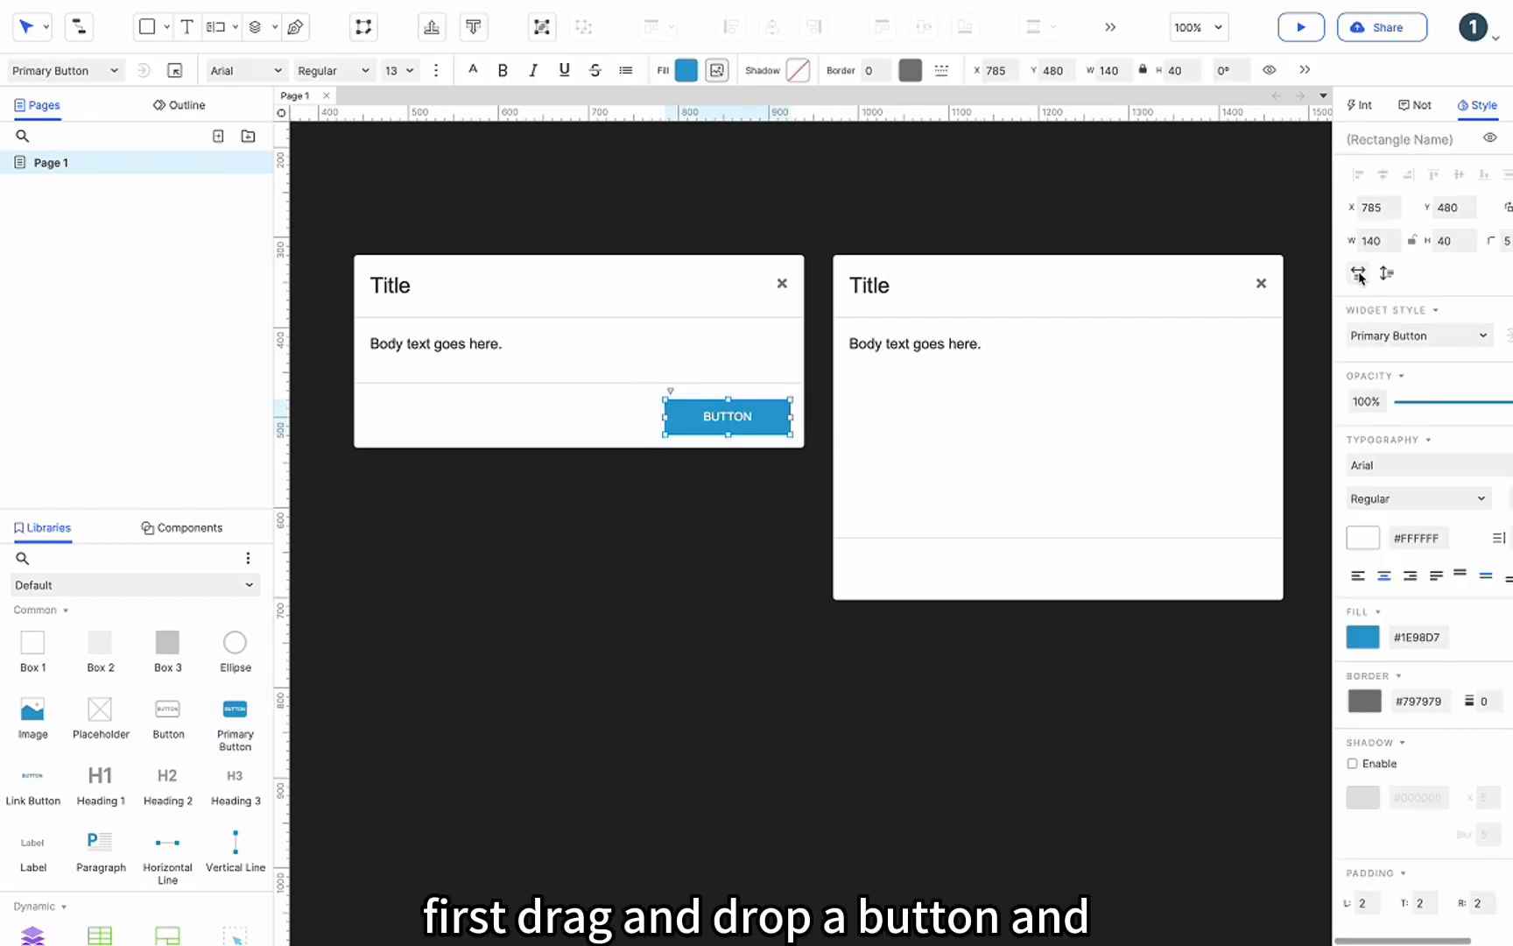
{"action": "left_click", "coordinate": [1401, 335]}
{"action": "scroll", "coordinate": [1405, 383], "scroll_direction": "down", "scroll_amount": 5}
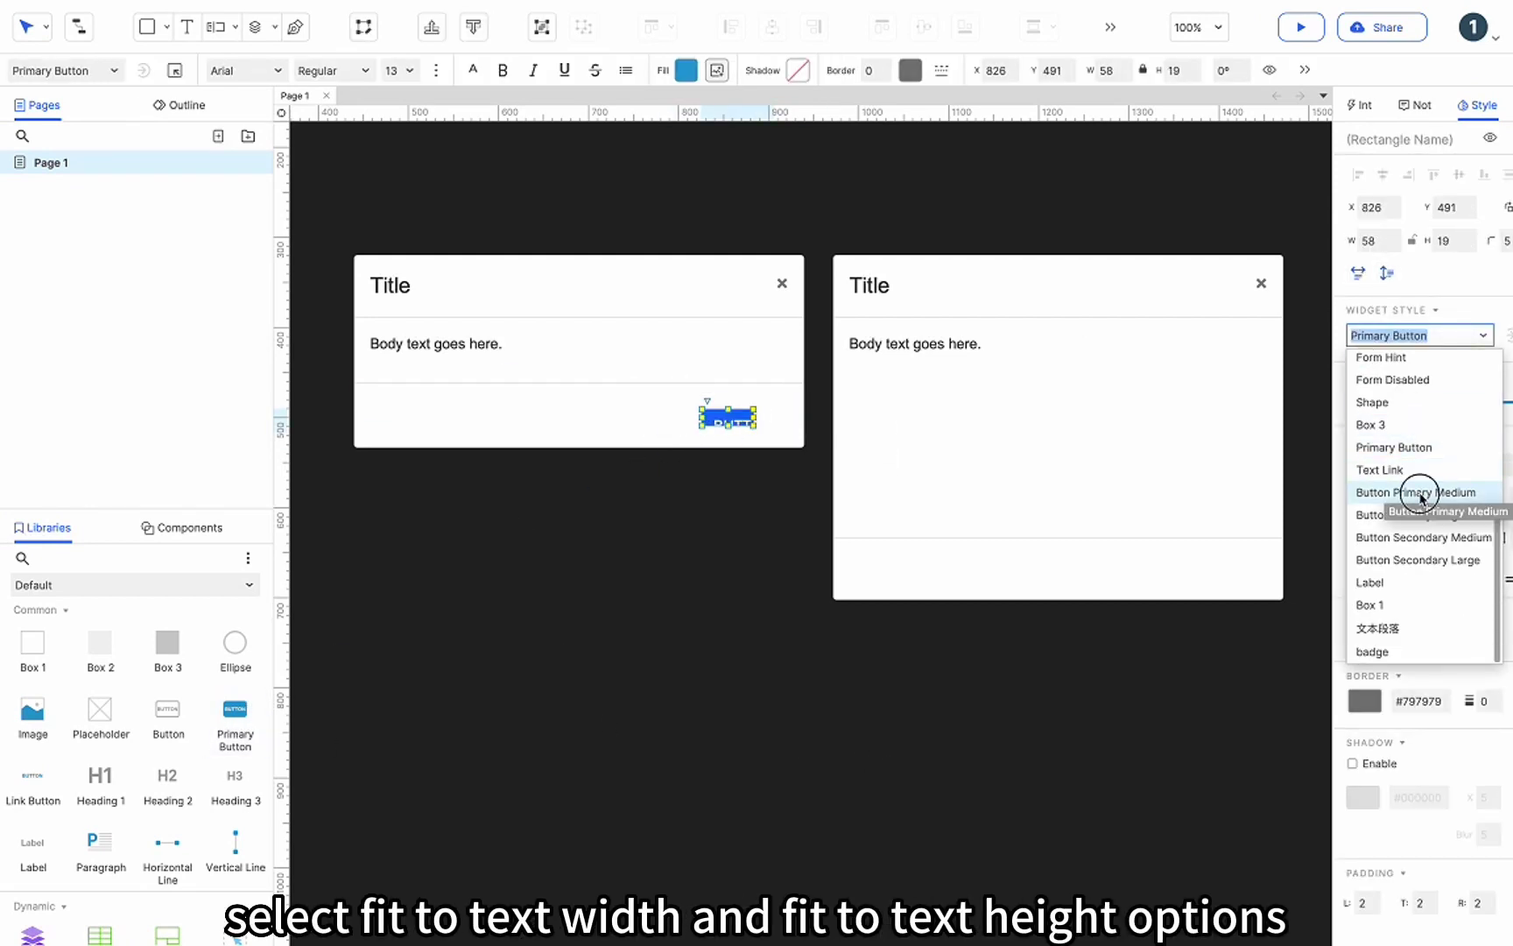
{"action": "left_click", "coordinate": [1404, 493]}
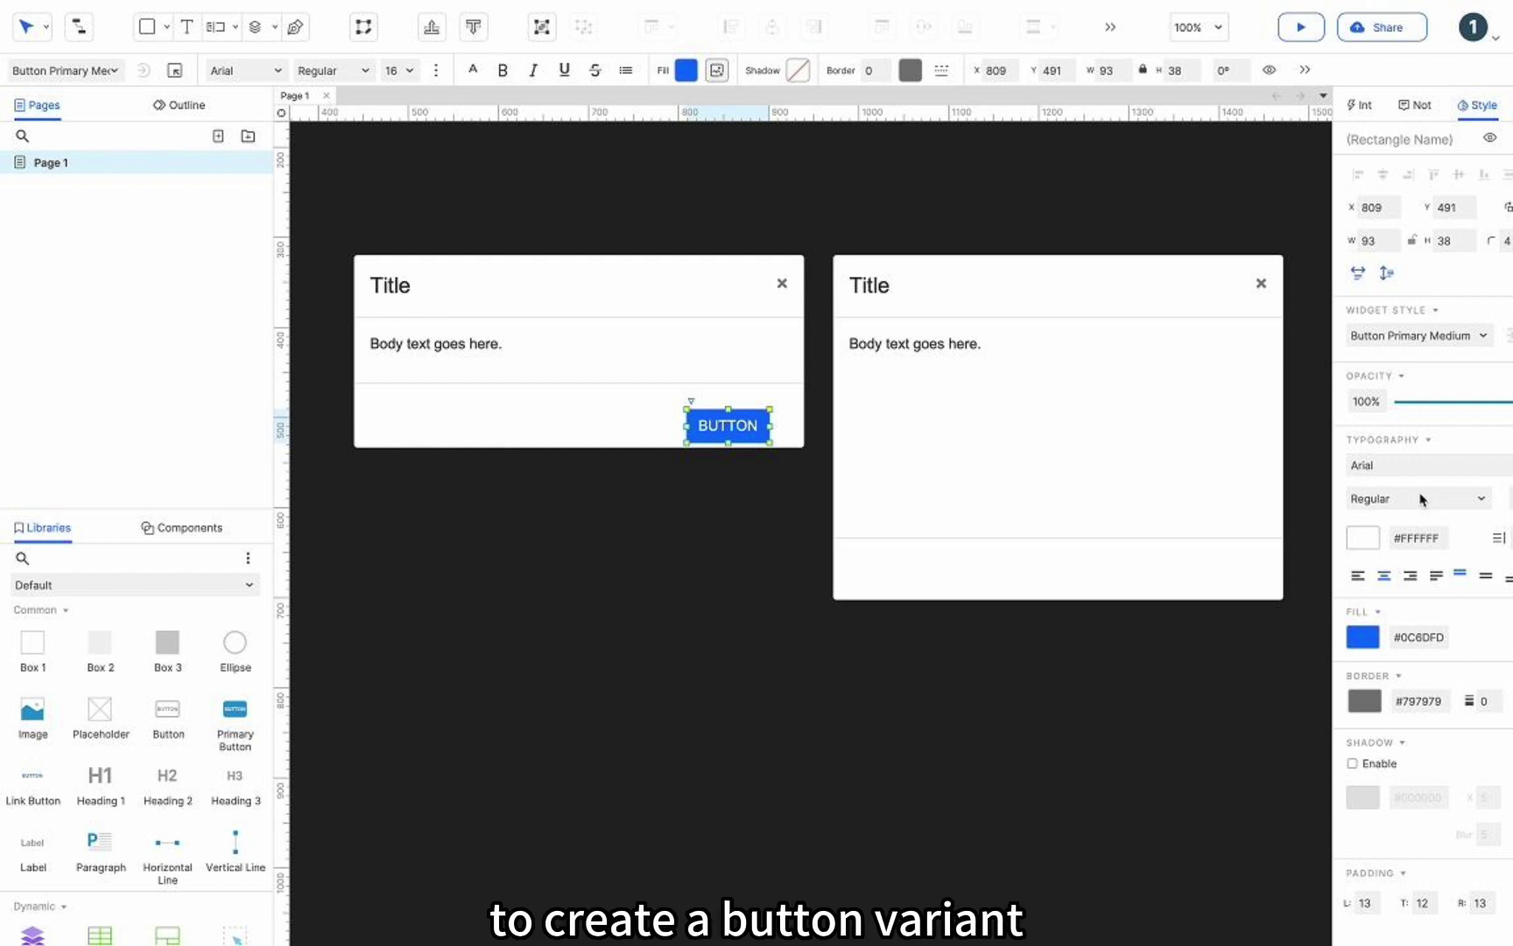
{"action": "left_click_drag", "start_coordinate": [727, 424], "coordinate": [747, 417]}
Convert the footer button into a dynamic panel and duplicate its state until the panel has four states.
{"action": "right_click", "coordinate": [747, 416]}
{"action": "left_click", "coordinate": [811, 905]}
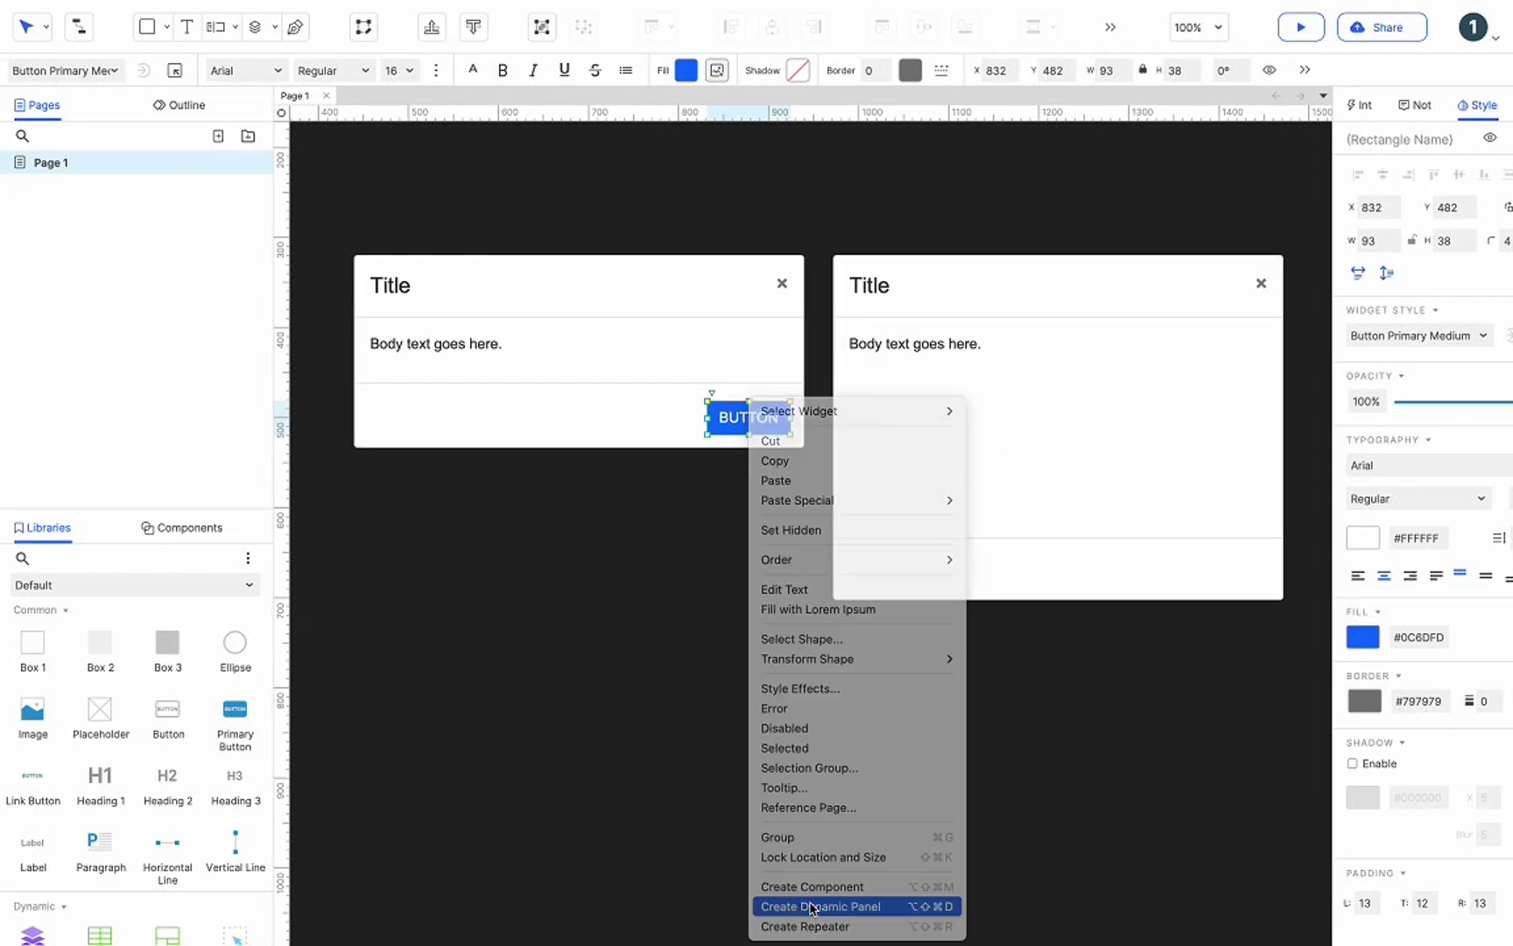
{"action": "left_click", "coordinate": [713, 388]}
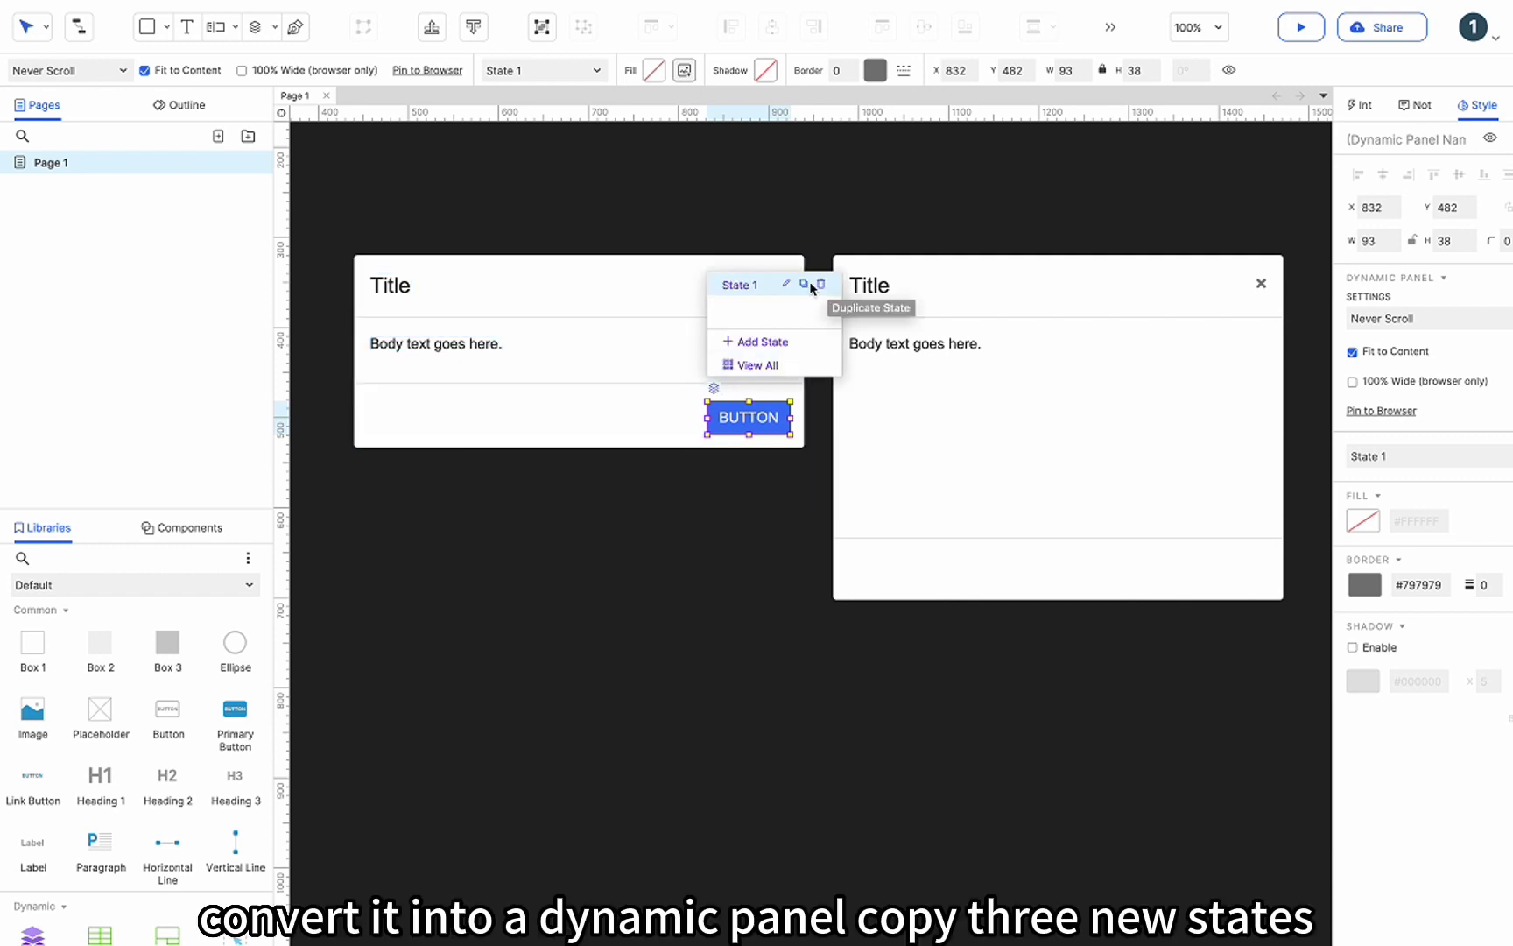
{"action": "left_click", "coordinate": [805, 285]}
{"action": "left_click", "coordinate": [805, 308]}
{"action": "left_click", "coordinate": [804, 308]}
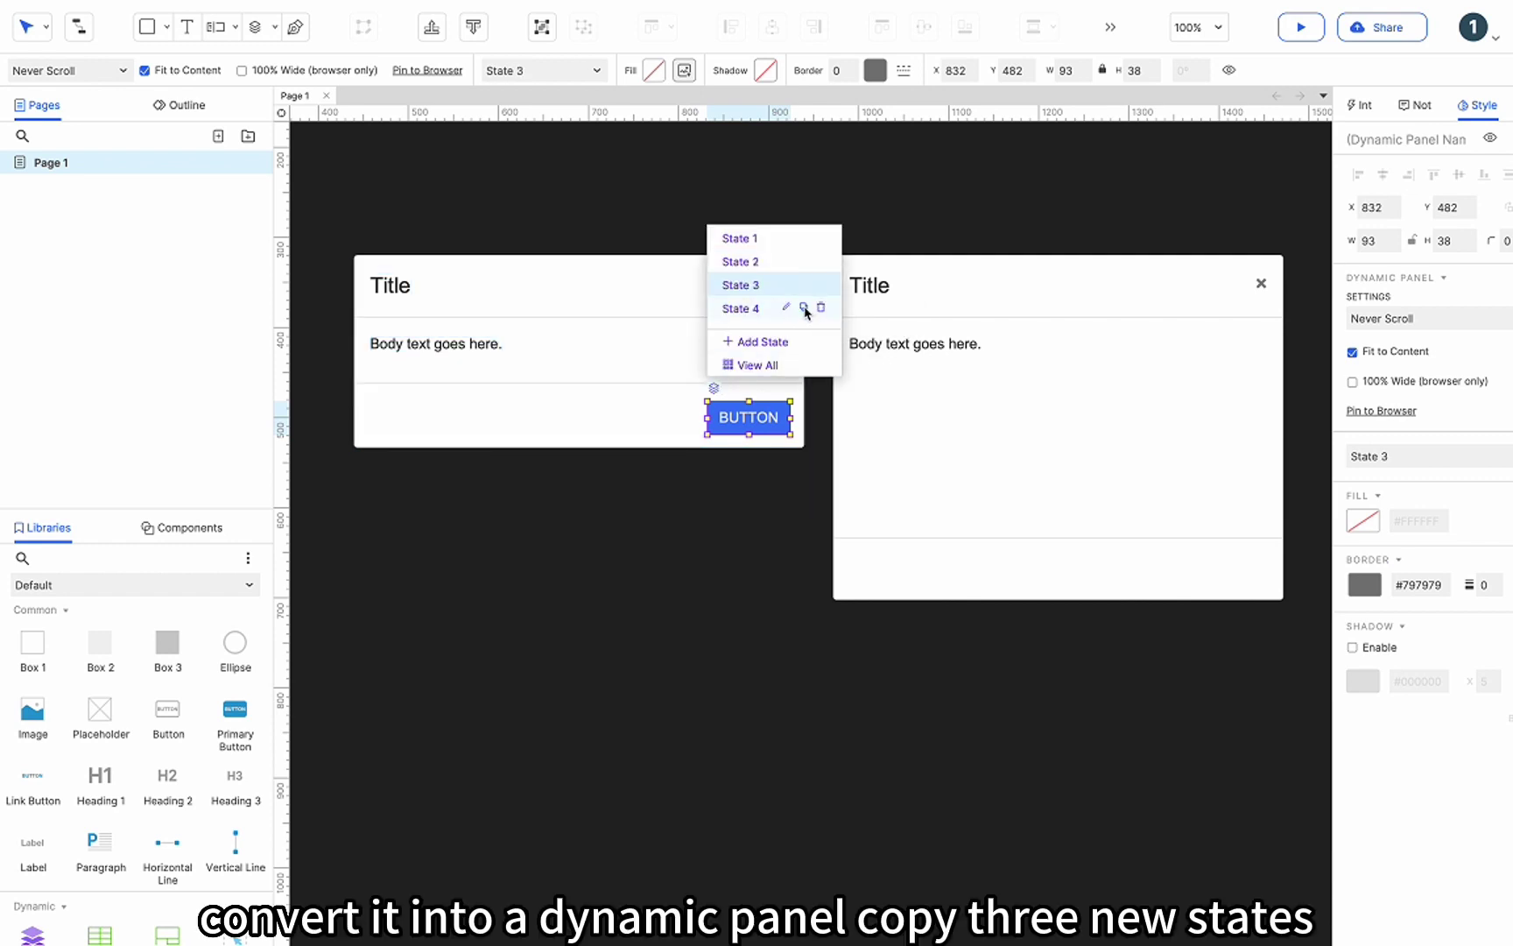
In State 2, apply the Button Primary Large style to the button and align it with the panel's origin.
{"action": "double_click", "coordinate": [754, 419]}
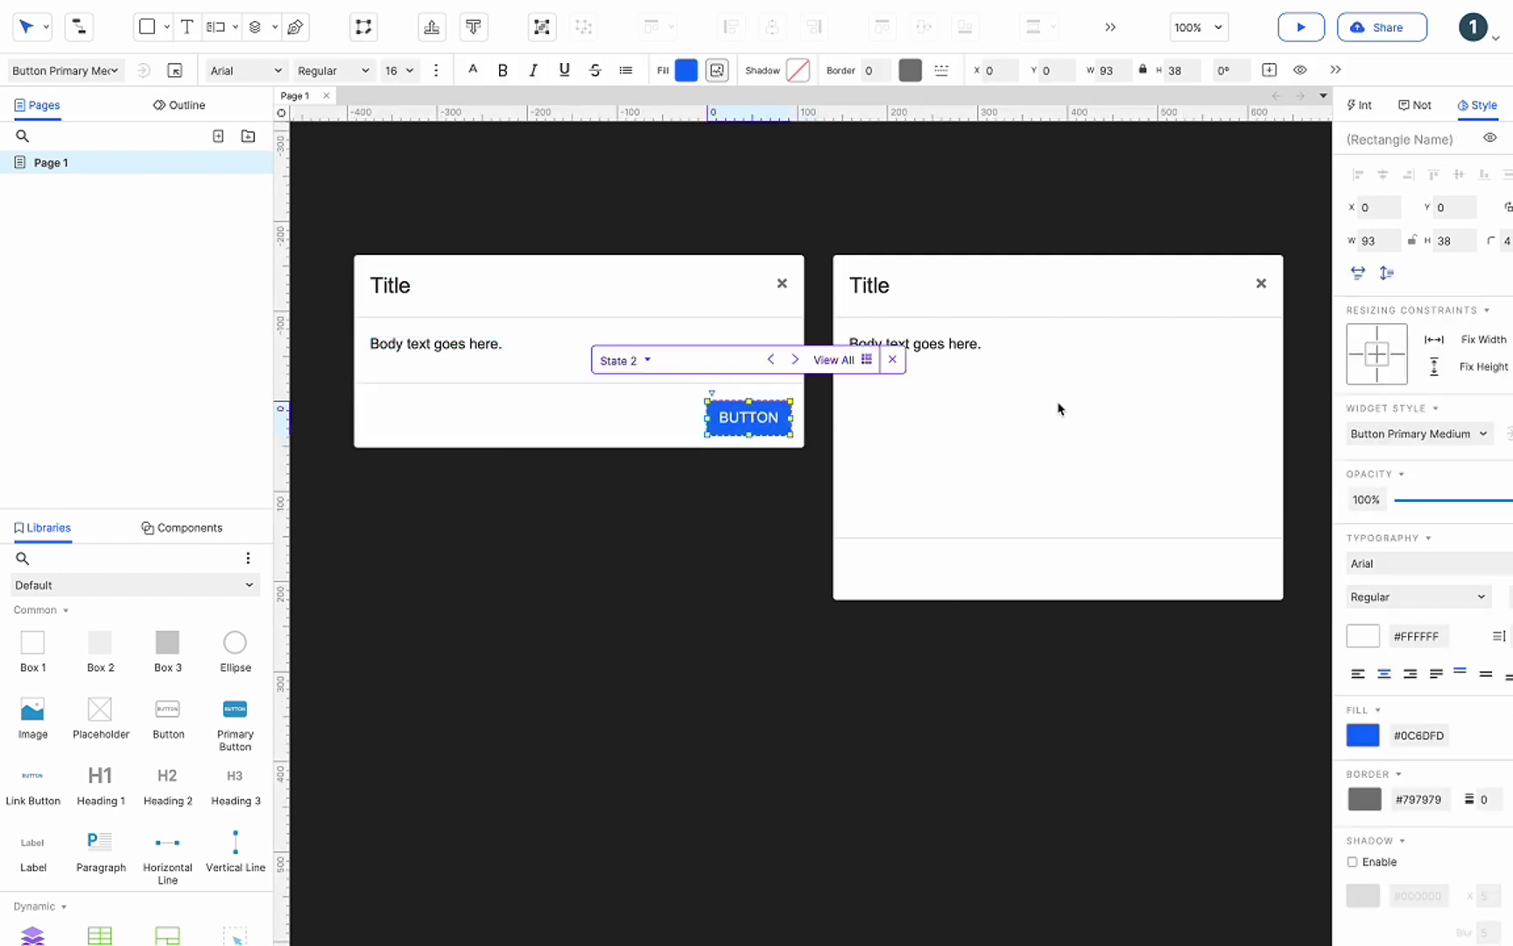
{"action": "left_click", "coordinate": [1419, 433]}
{"action": "left_click", "coordinate": [1400, 613]}
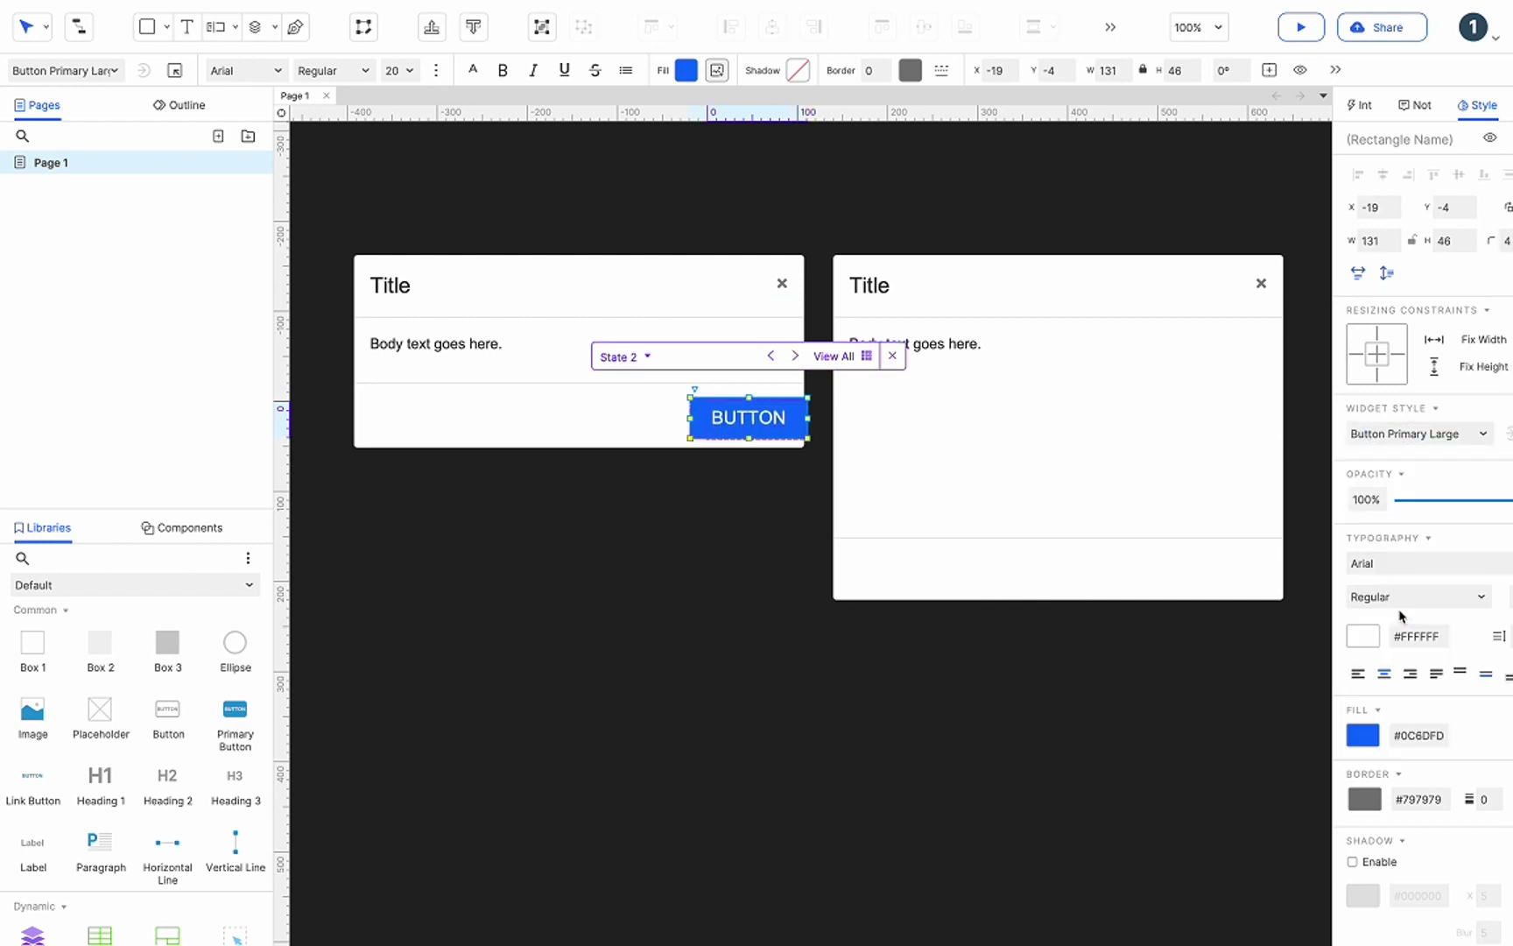
{"action": "left_click_drag", "start_coordinate": [762, 415], "coordinate": [782, 425]}
Switch to State 3 of the panel and apply the Button Secondary Medium style to its button.
{"action": "left_click", "coordinate": [648, 367]}
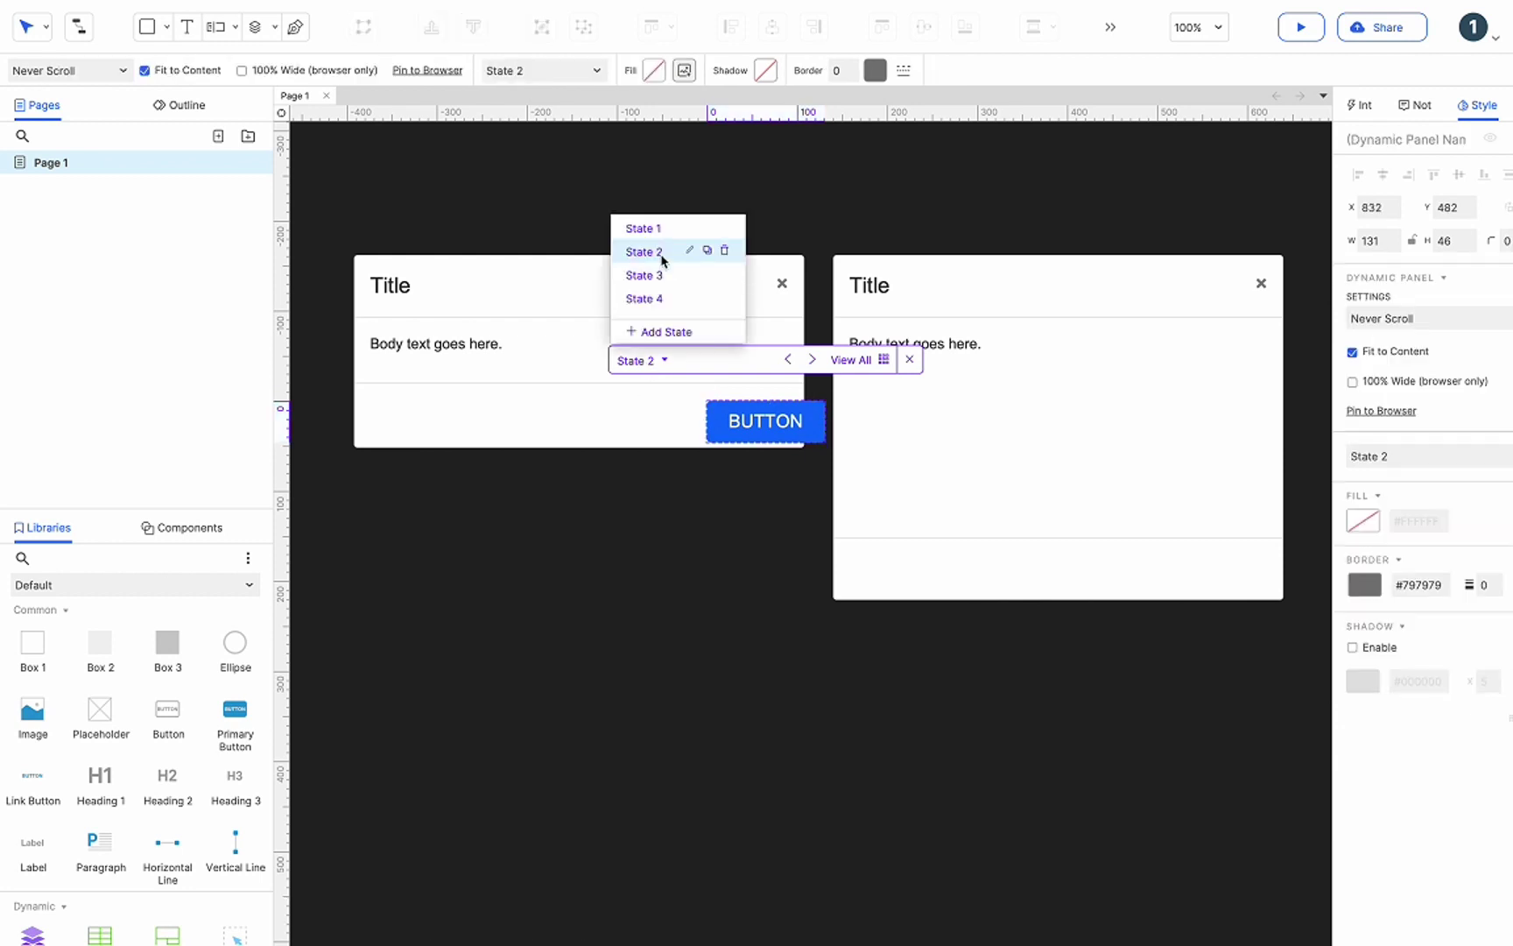
{"action": "left_click", "coordinate": [658, 275]}
{"action": "left_click", "coordinate": [1396, 435]}
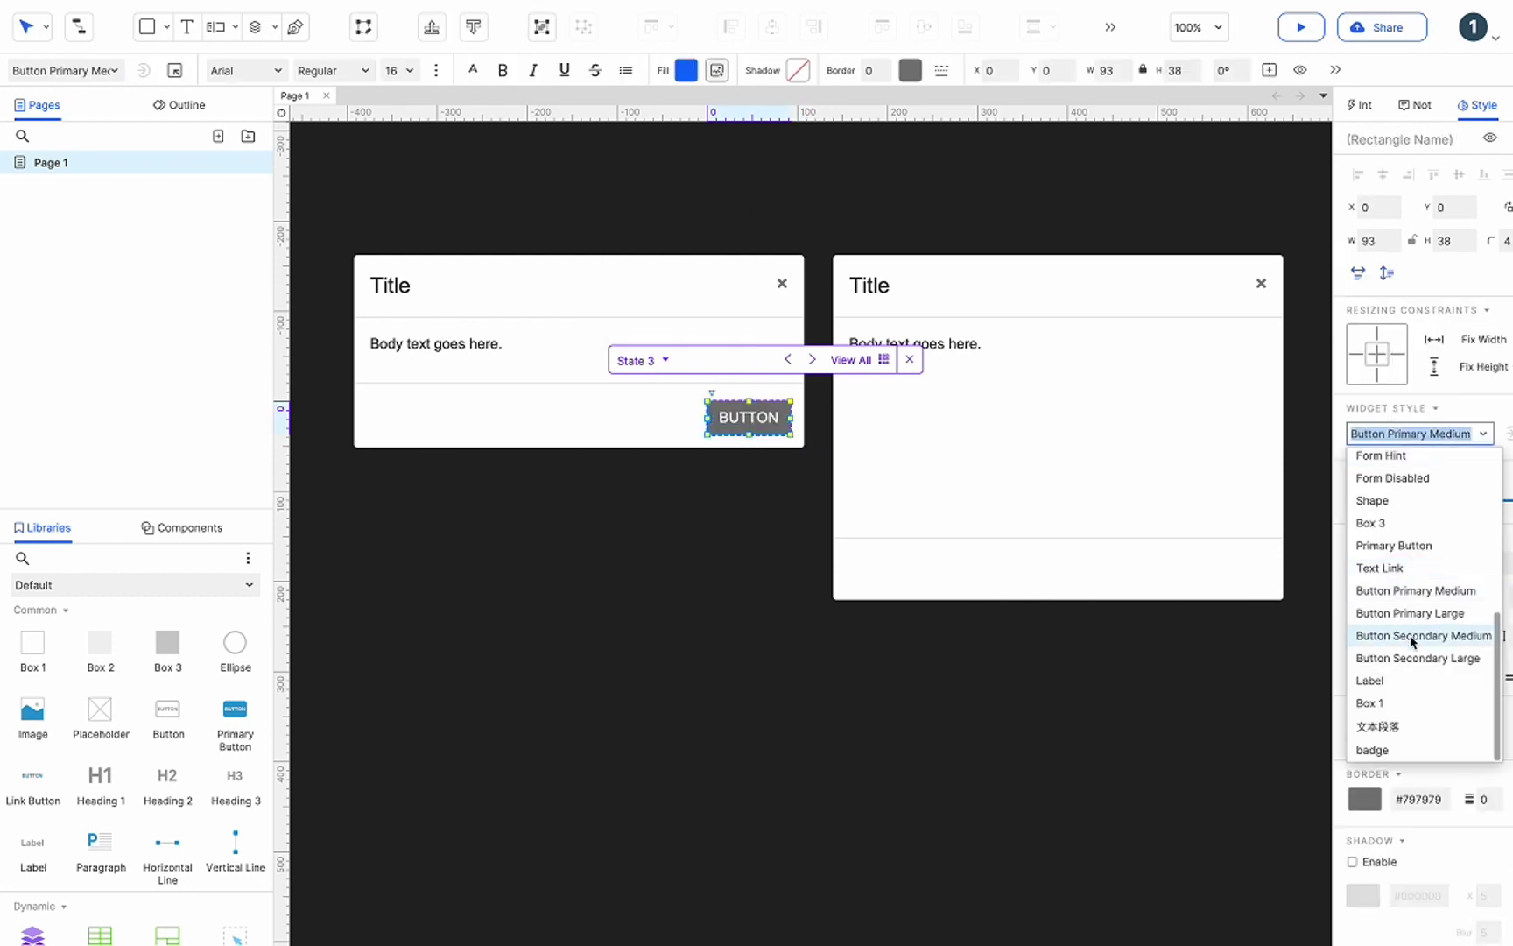
{"action": "left_click", "coordinate": [1408, 635]}
Apply the Button Secondary Large style to the button in State 4 and finish editing the dynamic panel.
{"action": "left_click", "coordinate": [638, 361]}
{"action": "left_click", "coordinate": [642, 302]}
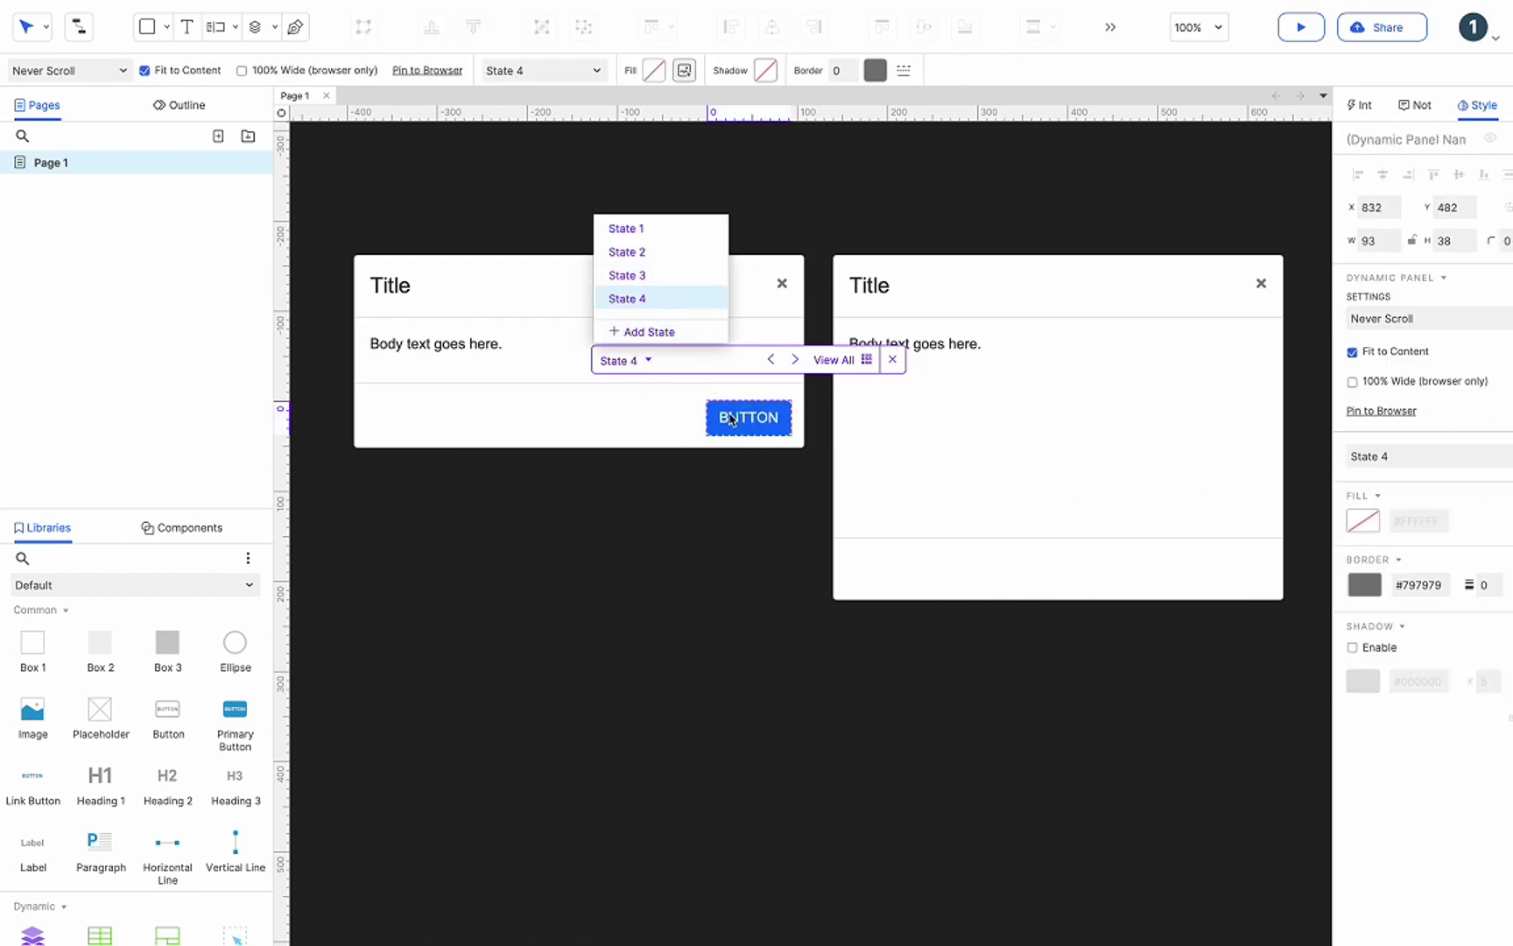
{"action": "left_click", "coordinate": [1418, 433]}
{"action": "left_click", "coordinate": [1412, 661]}
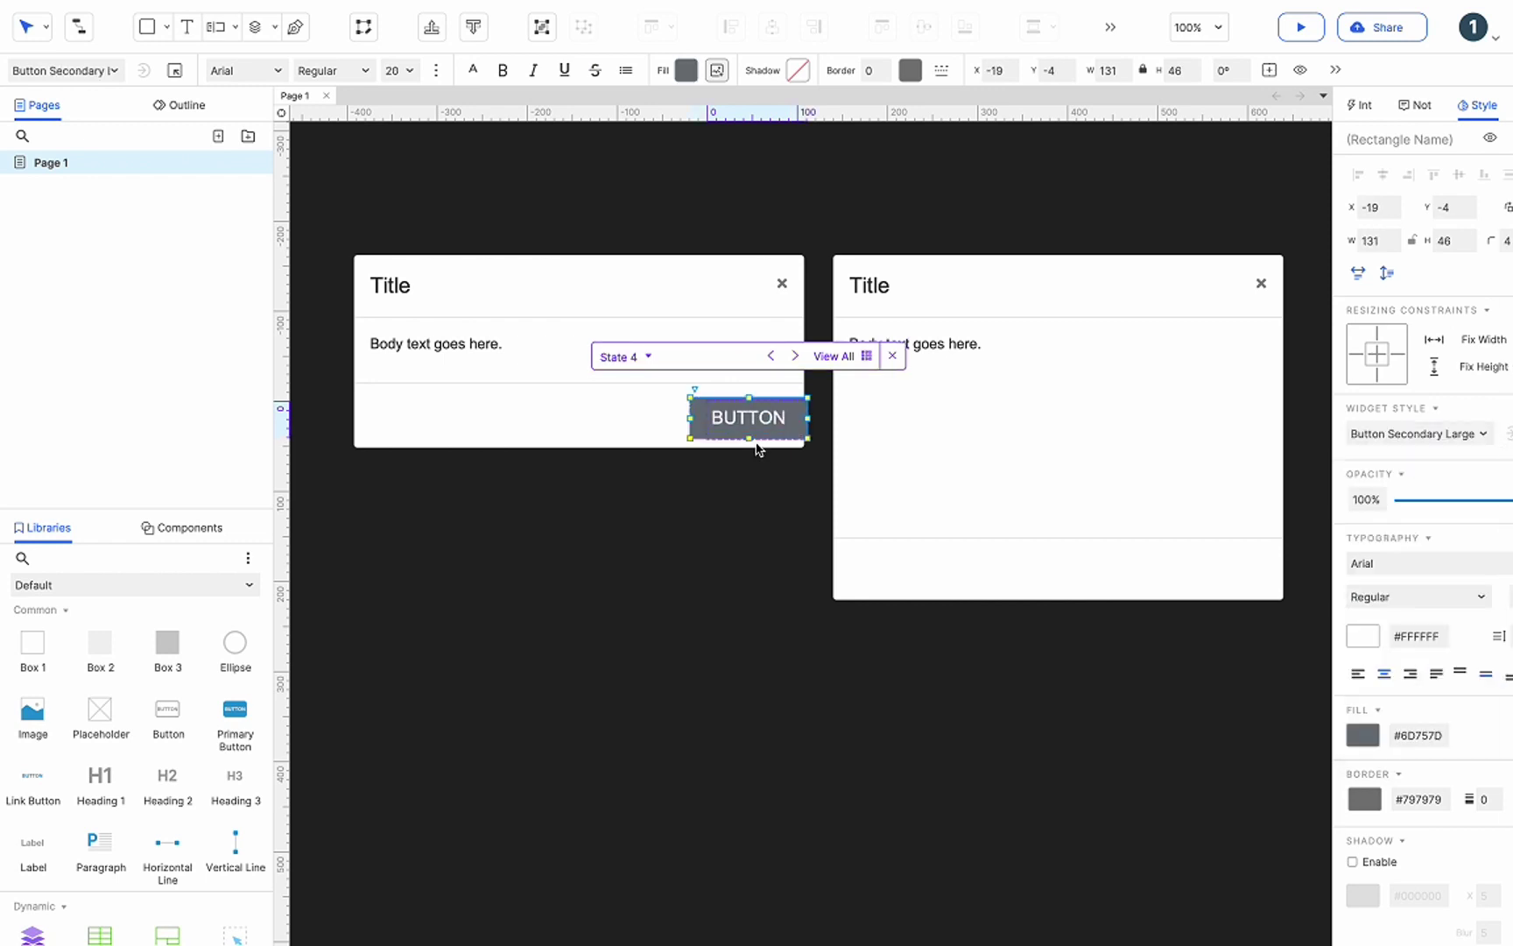
{"action": "left_click", "coordinate": [722, 480]}
Copy the button panel into the taller dialog's footer, placing it near the right end at about X 1364, Y 649.
{"action": "left_click", "coordinate": [755, 425]}
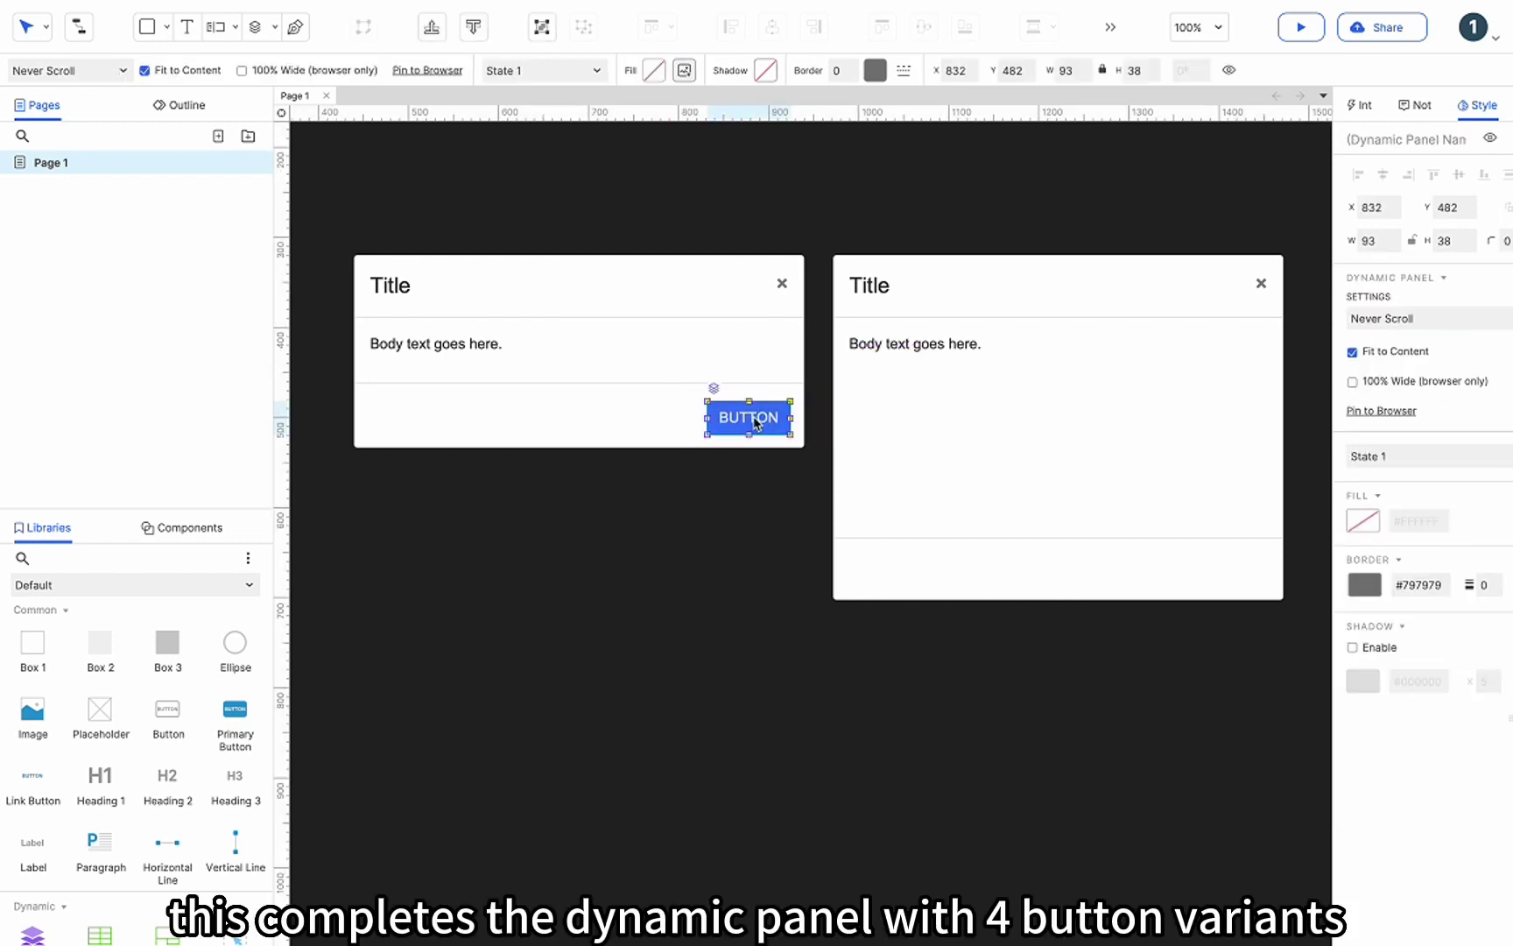
{"action": "left_click", "coordinate": [1133, 563]}
{"action": "key", "text": "ctrl+v"}
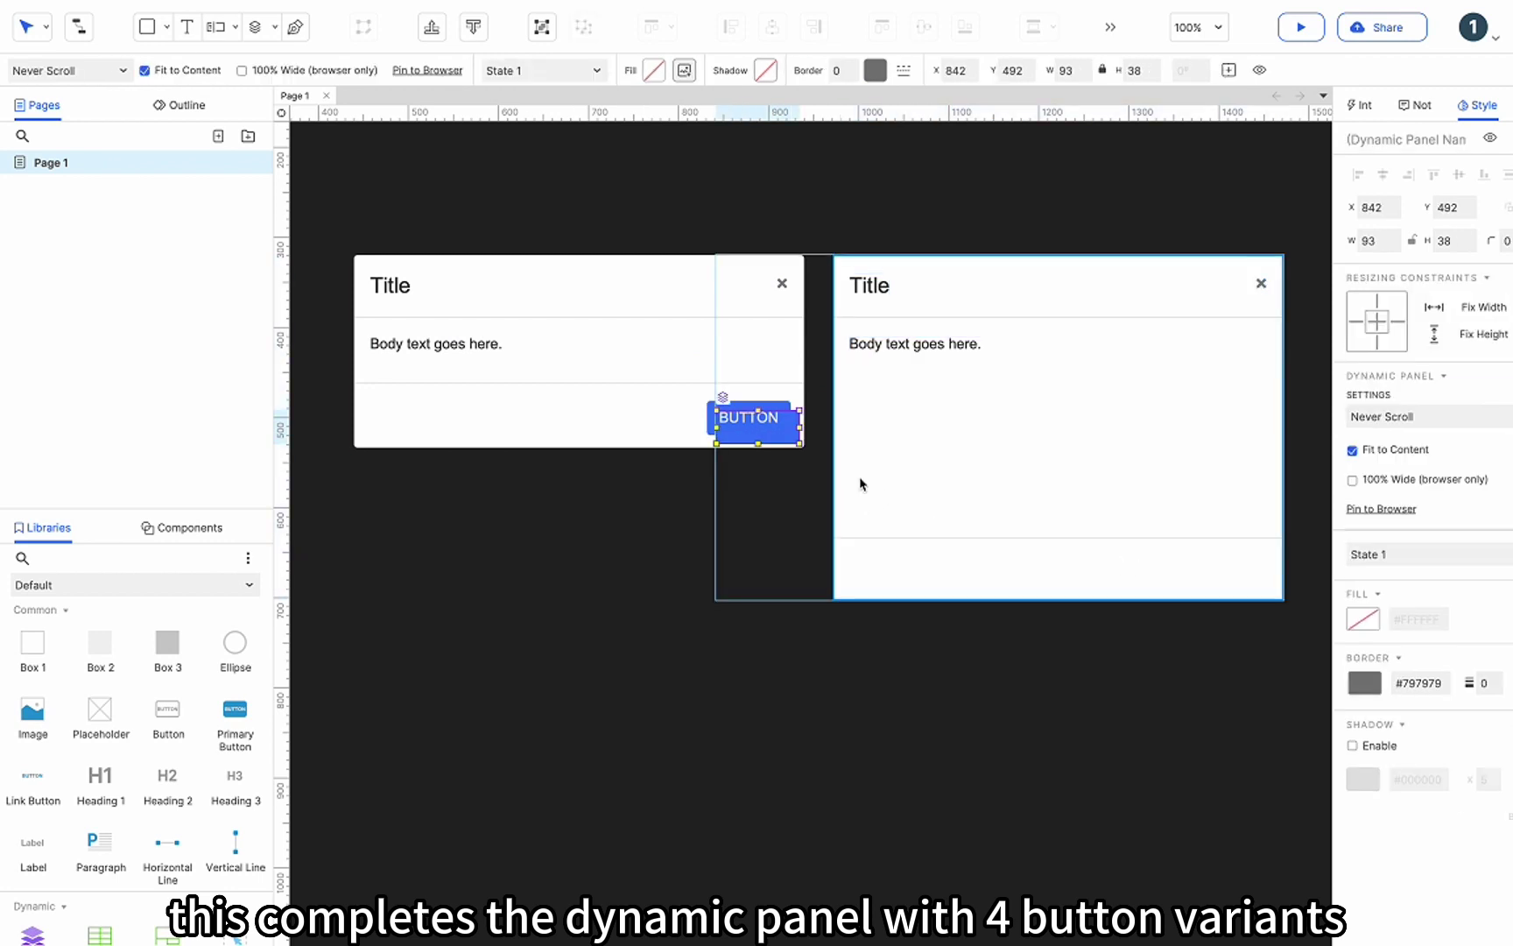
{"action": "left_click_drag", "start_coordinate": [749, 417], "coordinate": [1209, 575]}
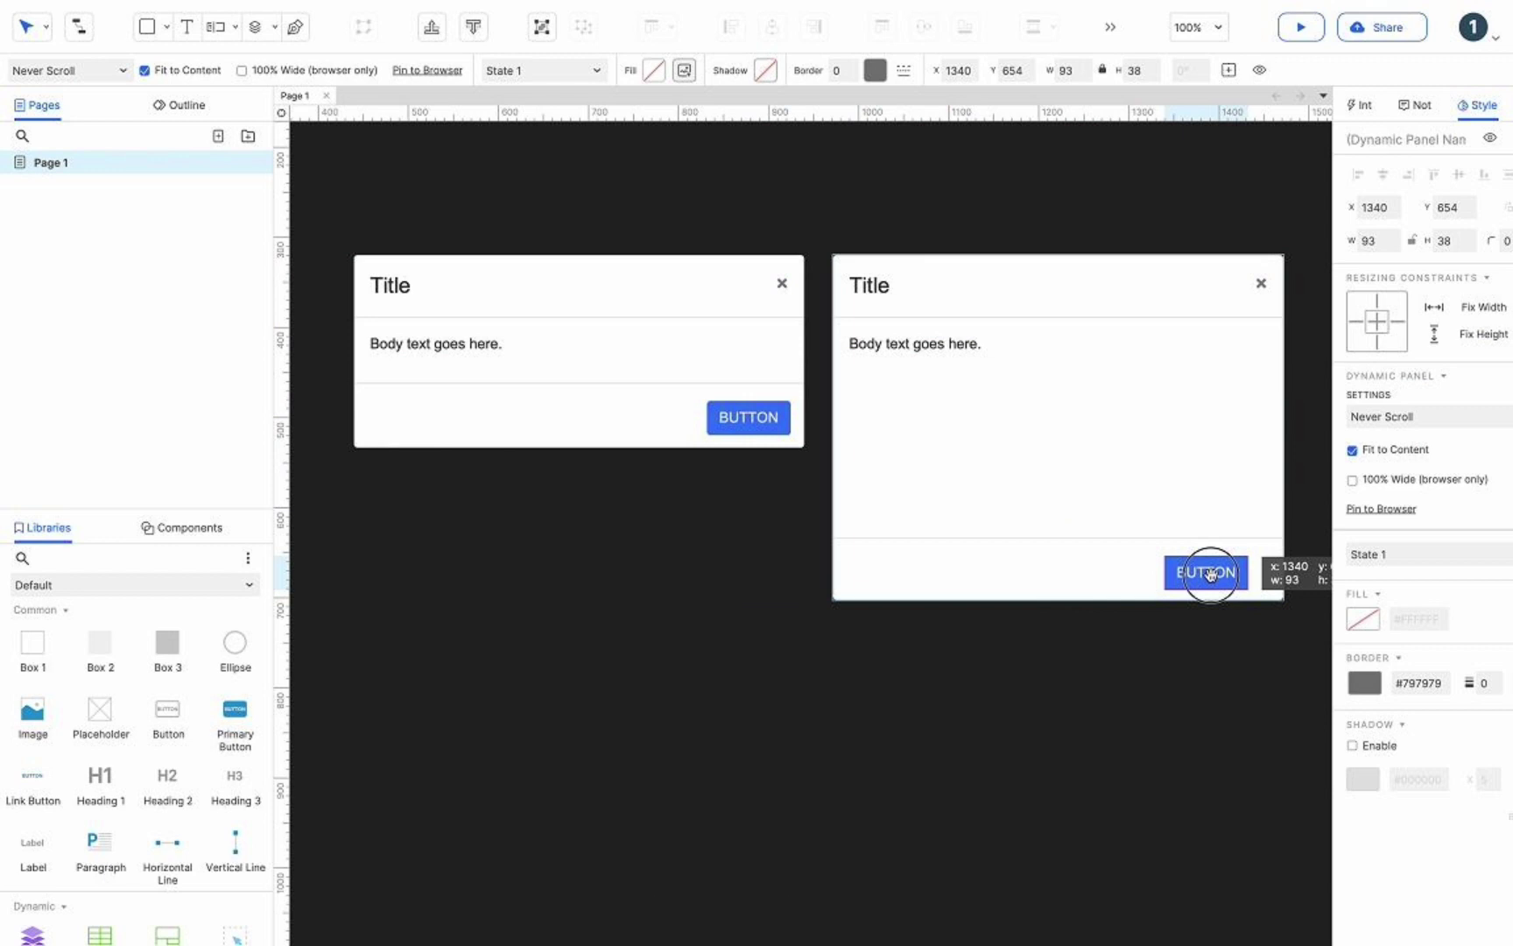
{"action": "left_click_drag", "start_coordinate": [1209, 573], "coordinate": [1231, 569]}
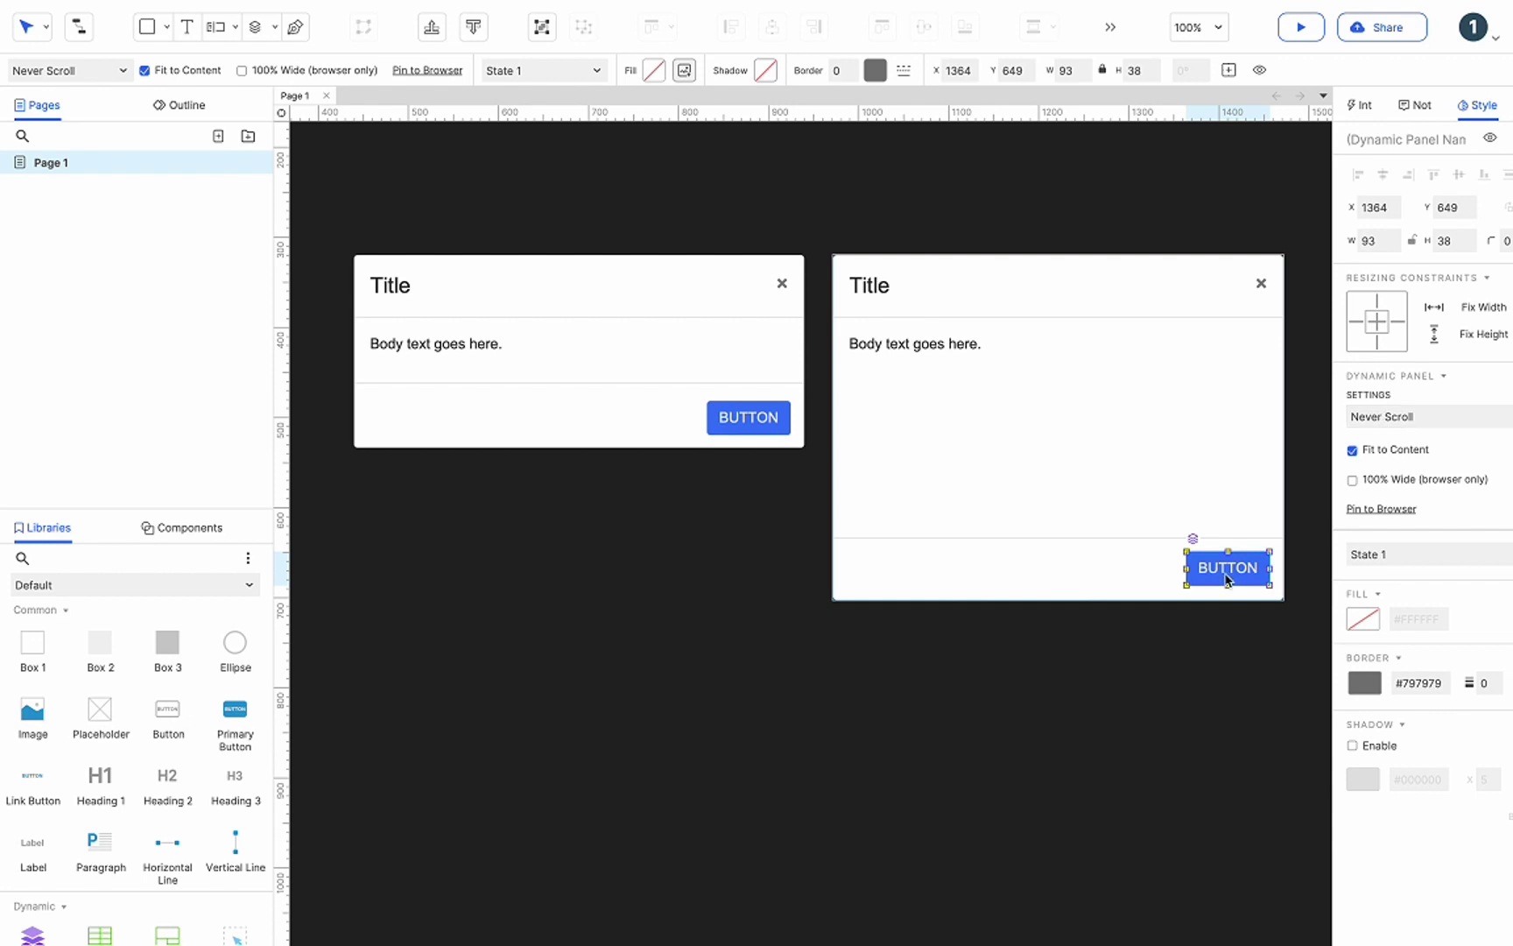
Make State 2 the first state of the copied panel and reposition the panel inside the footer at about X 1326, Y 647.
{"action": "double_click", "coordinate": [1228, 575]}
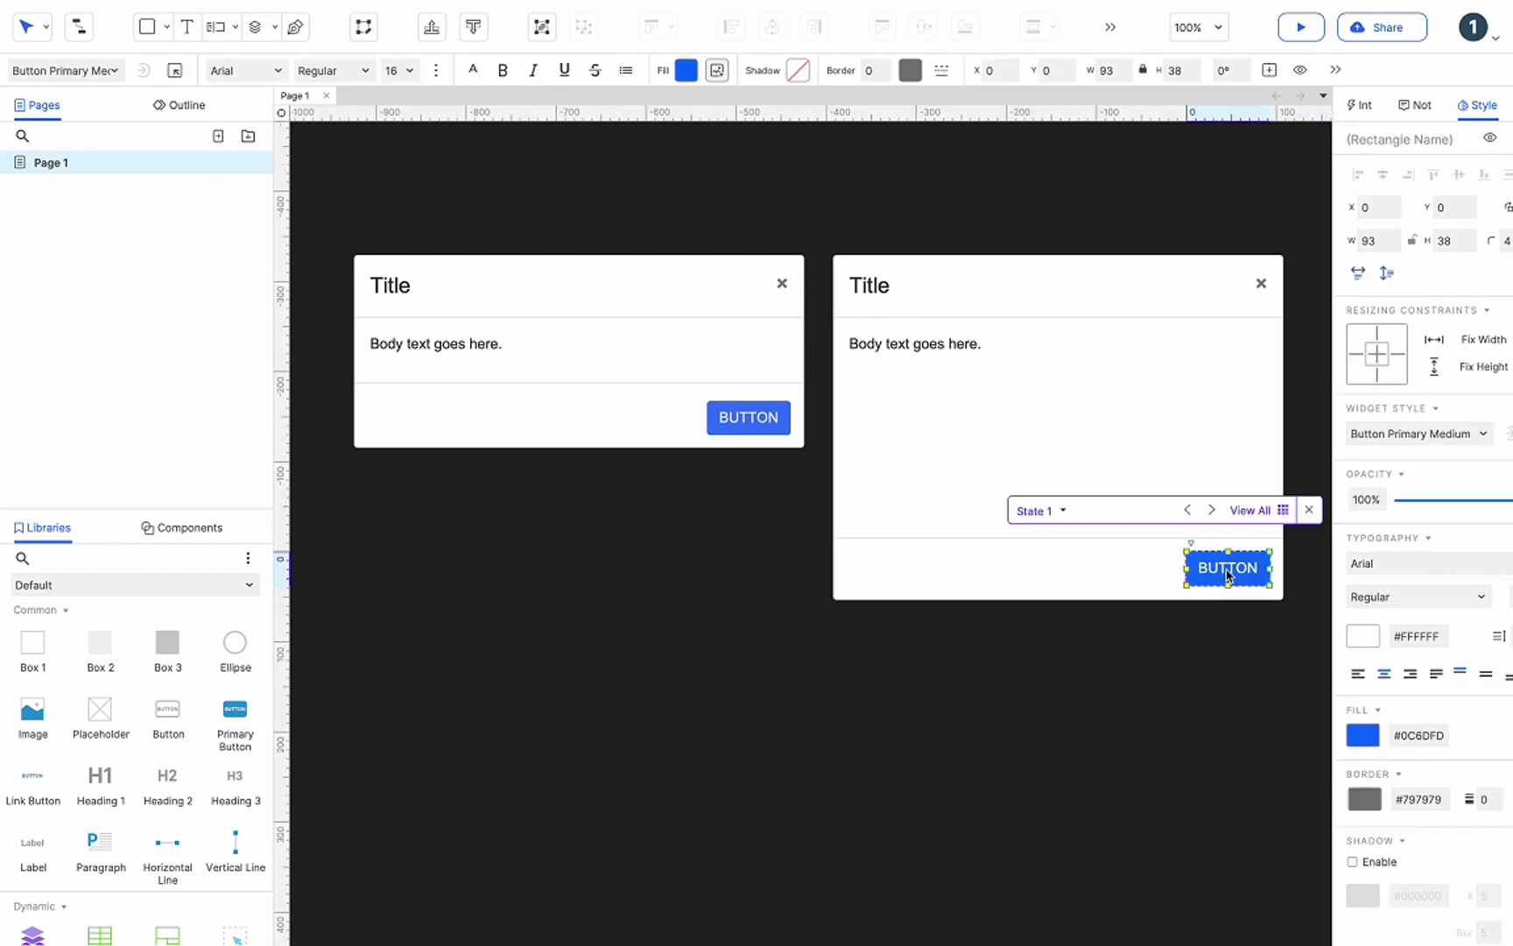
{"action": "left_click", "coordinate": [1063, 511]}
{"action": "left_click", "coordinate": [1051, 425]}
{"action": "left_click", "coordinate": [1051, 447]}
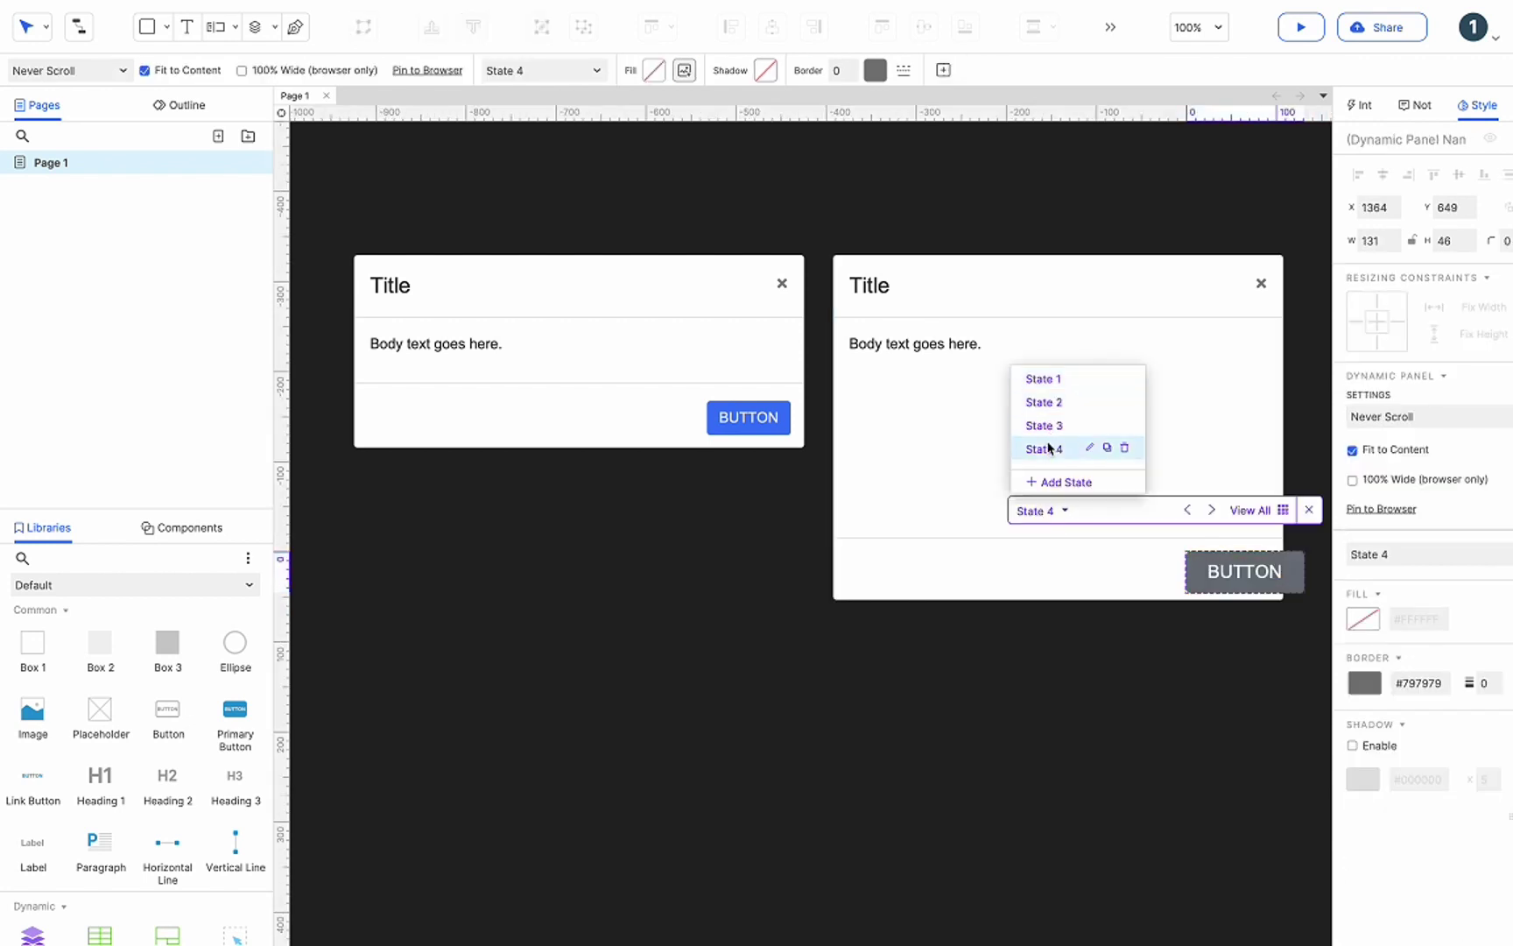
{"action": "left_click", "coordinate": [1051, 412]}
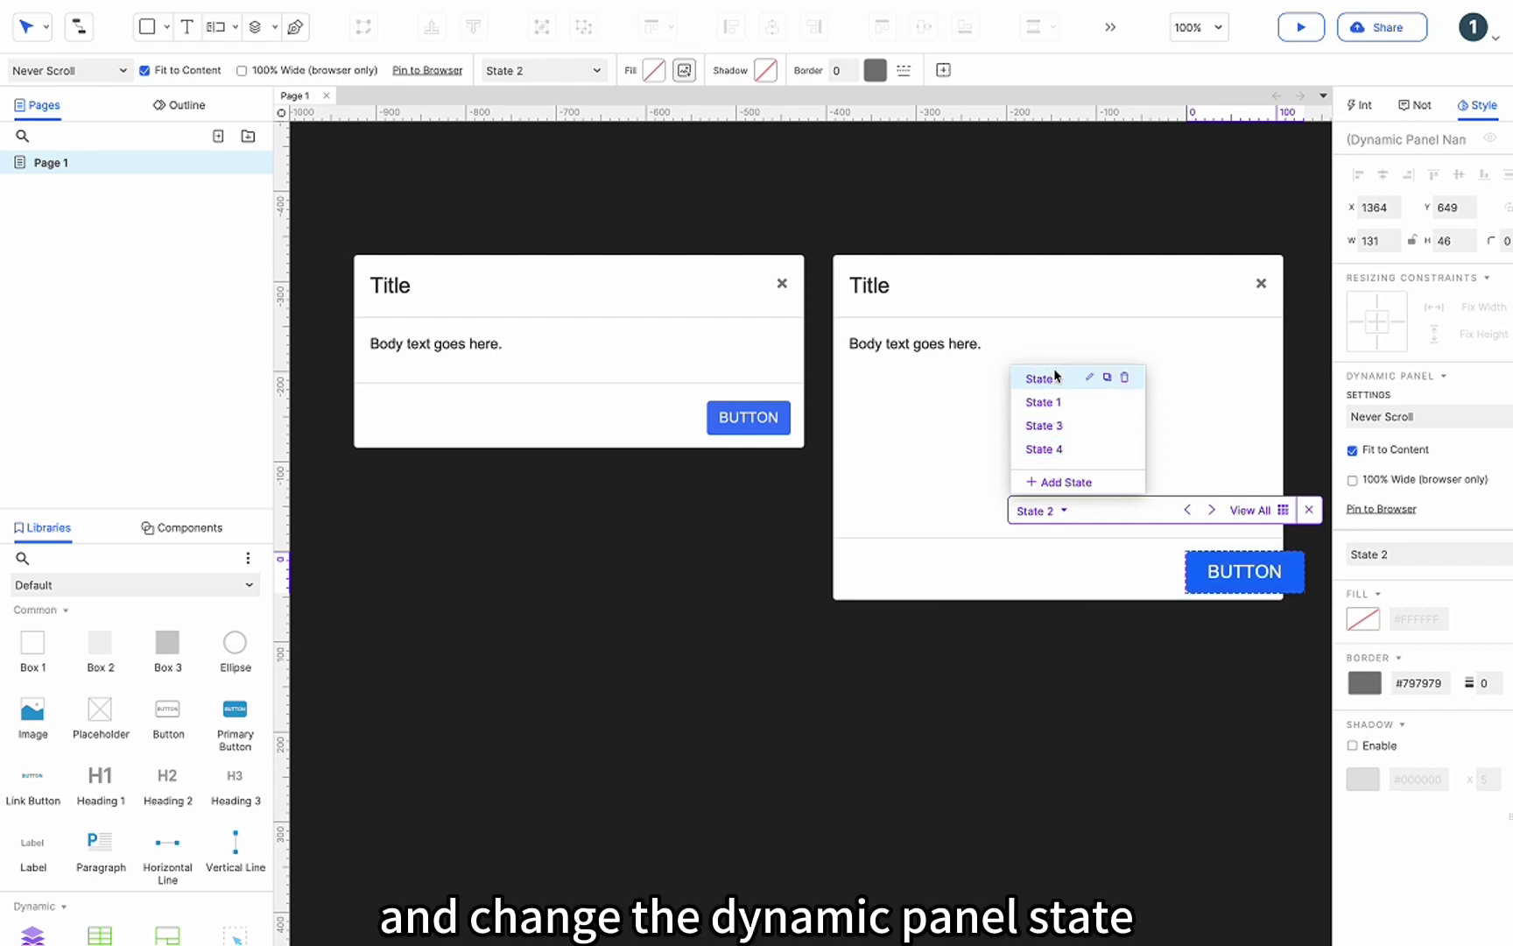
{"action": "left_click", "coordinate": [1145, 636]}
{"action": "left_click_drag", "start_coordinate": [1240, 565], "coordinate": [1206, 561]}
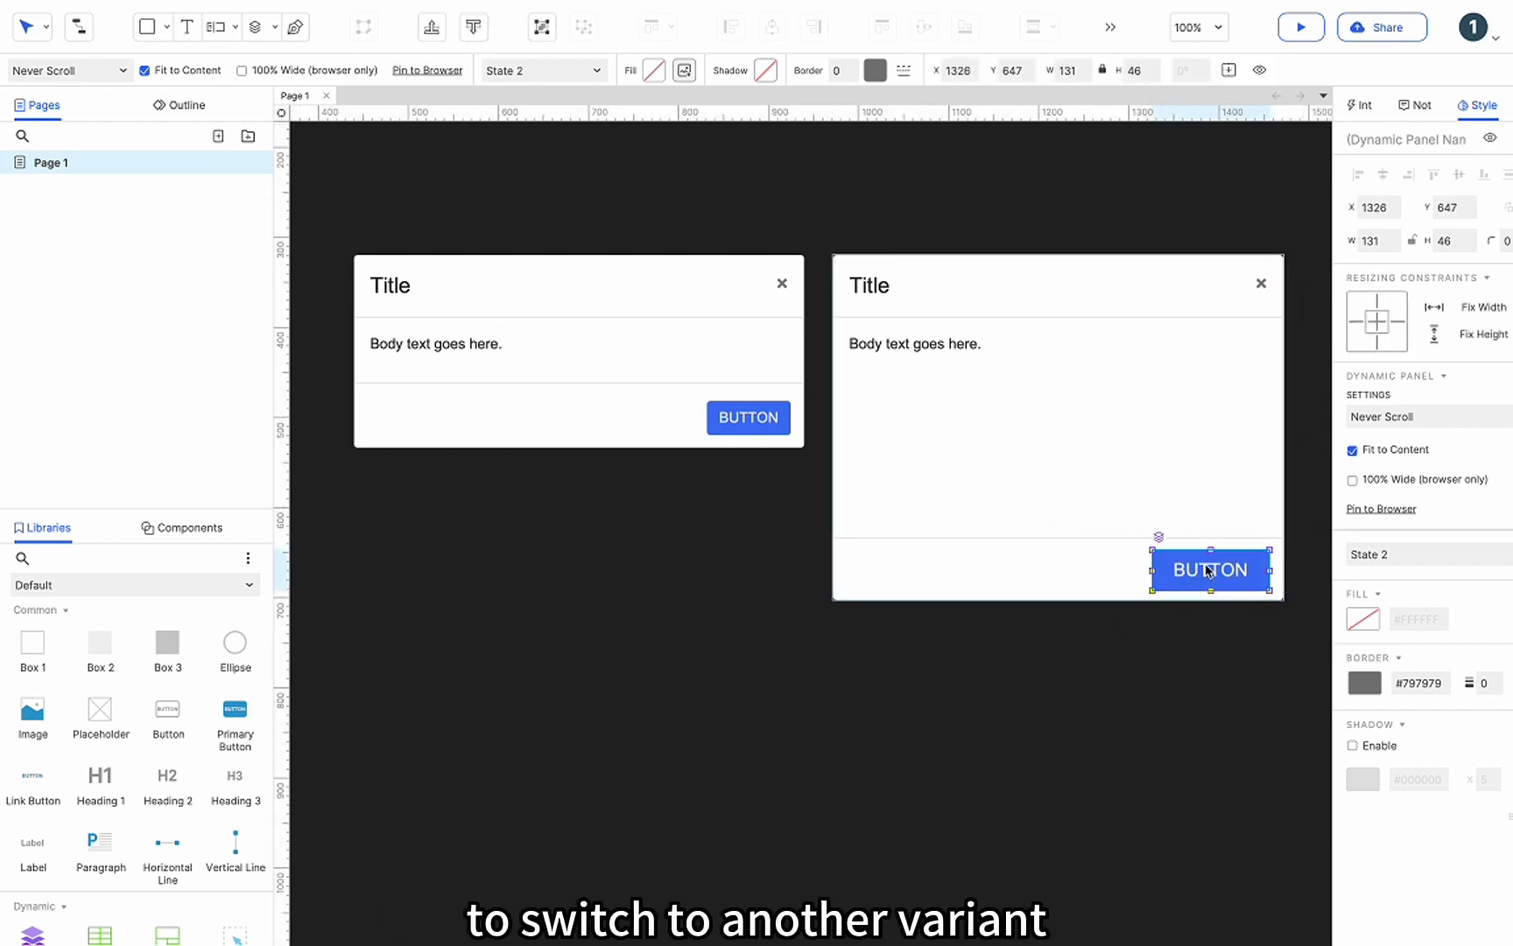
Place another Primary Button beside the first dialog's button, fit it to its text, and apply the Button Secondary Medium style.
{"action": "left_click", "coordinate": [774, 648]}
{"action": "left_click_drag", "start_coordinate": [238, 711], "coordinate": [566, 402]}
{"action": "left_click", "coordinate": [1401, 336]}
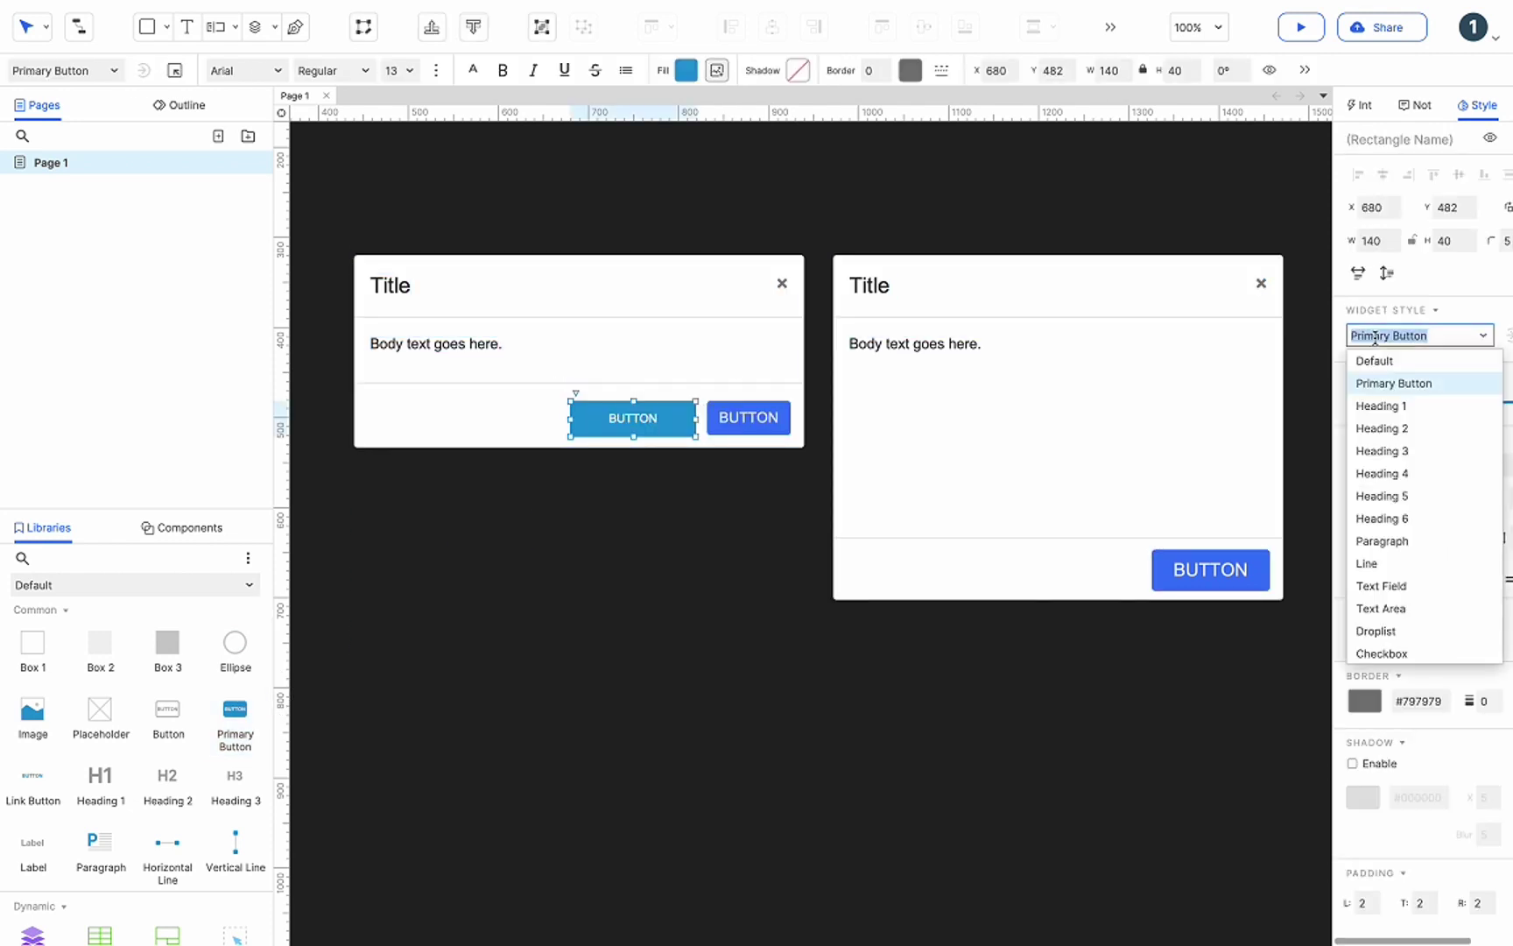
{"action": "scroll", "coordinate": [1386, 451], "scroll_direction": "down", "scroll_amount": 3}
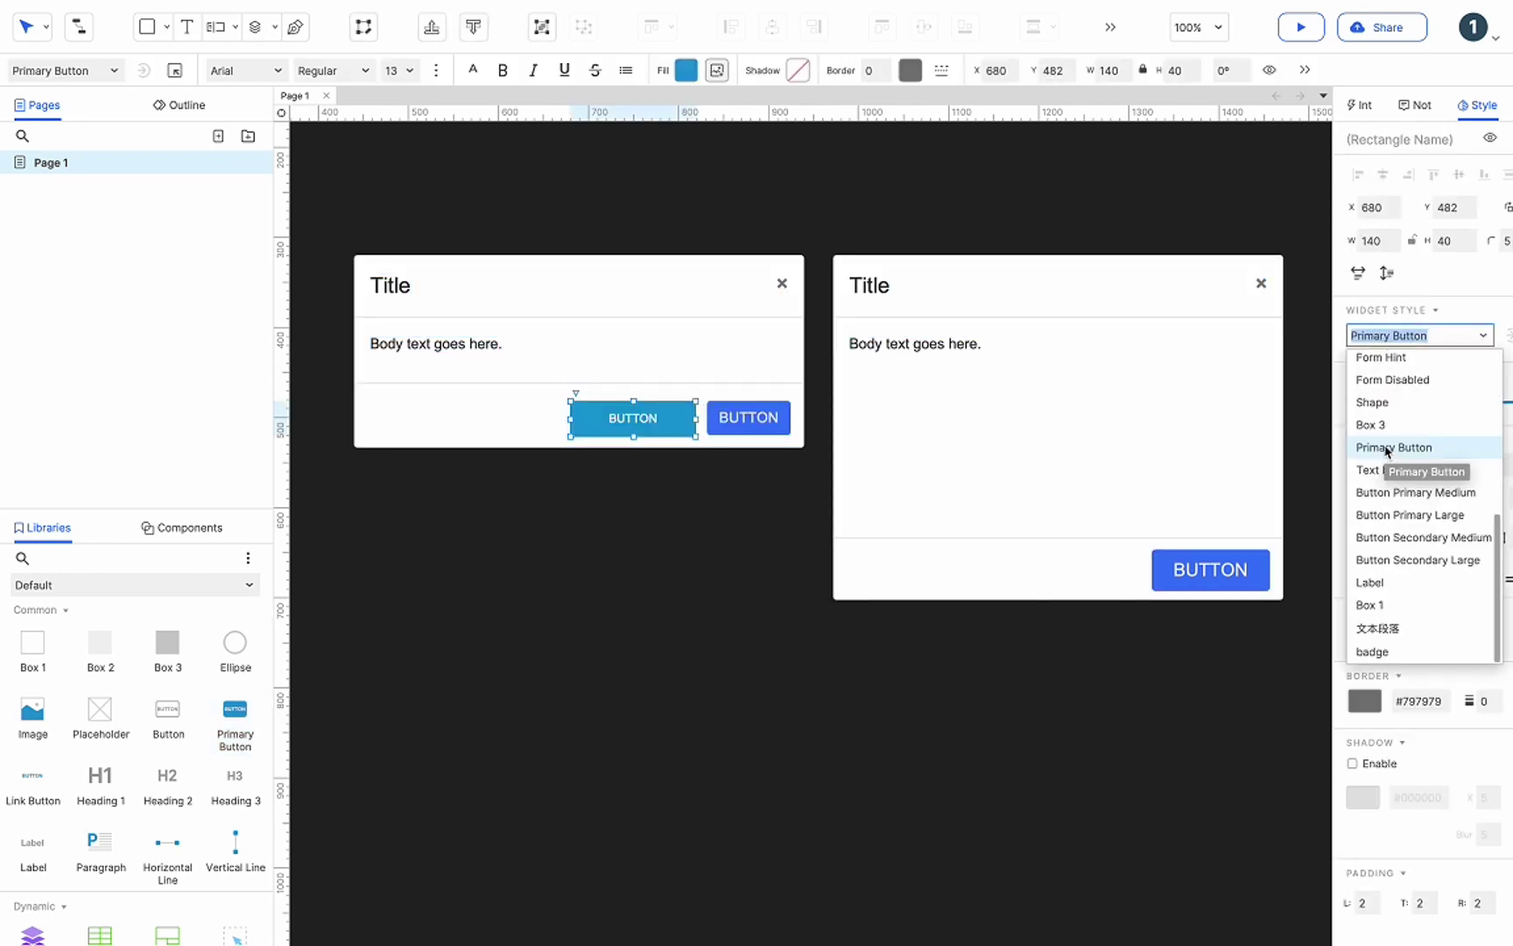
{"action": "left_click", "coordinate": [1390, 537]}
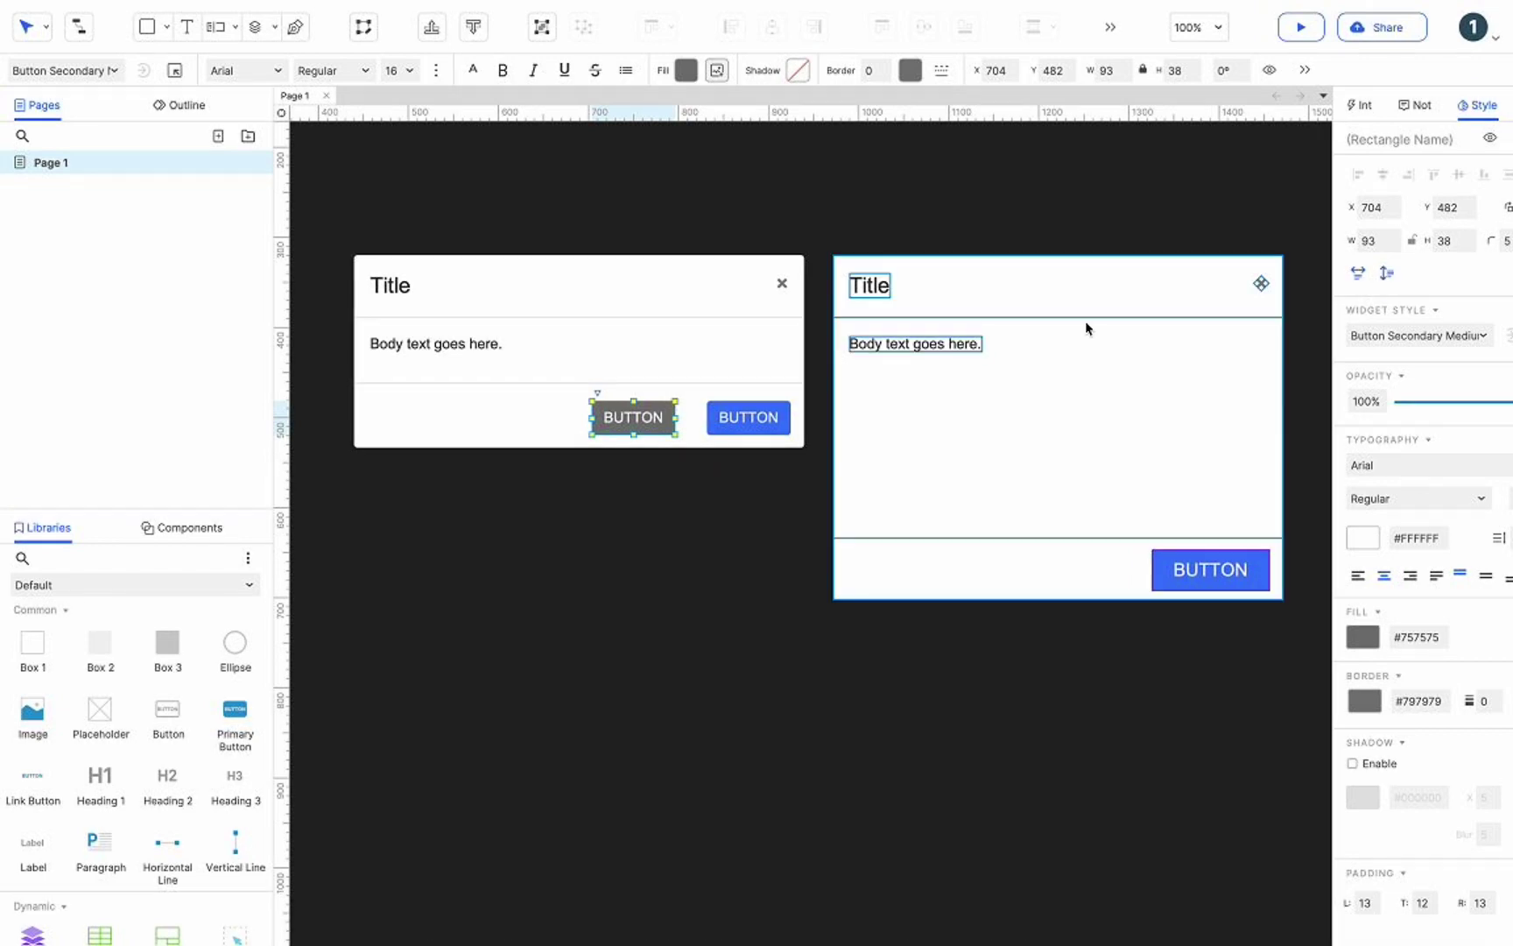
{"action": "right_click", "coordinate": [649, 413]}
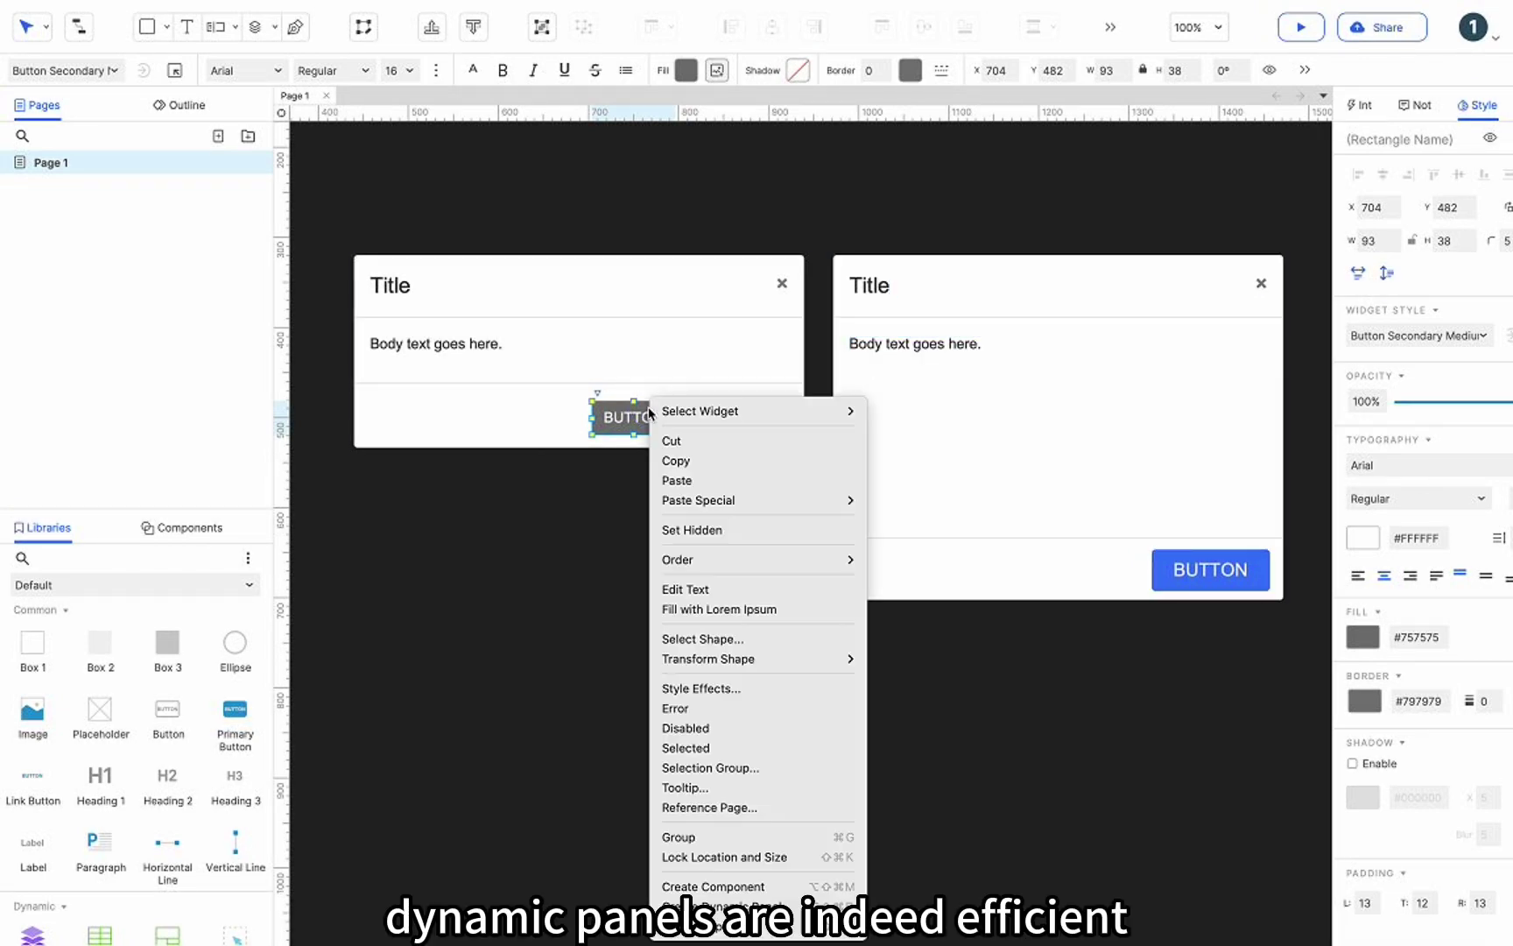
{"action": "left_click", "coordinate": [697, 927]}
{"action": "key", "text": "ctrl+z"}
Convert the grey secondary button in the first dialog into a component and open the component for editing.
{"action": "right_click", "coordinate": [649, 410]}
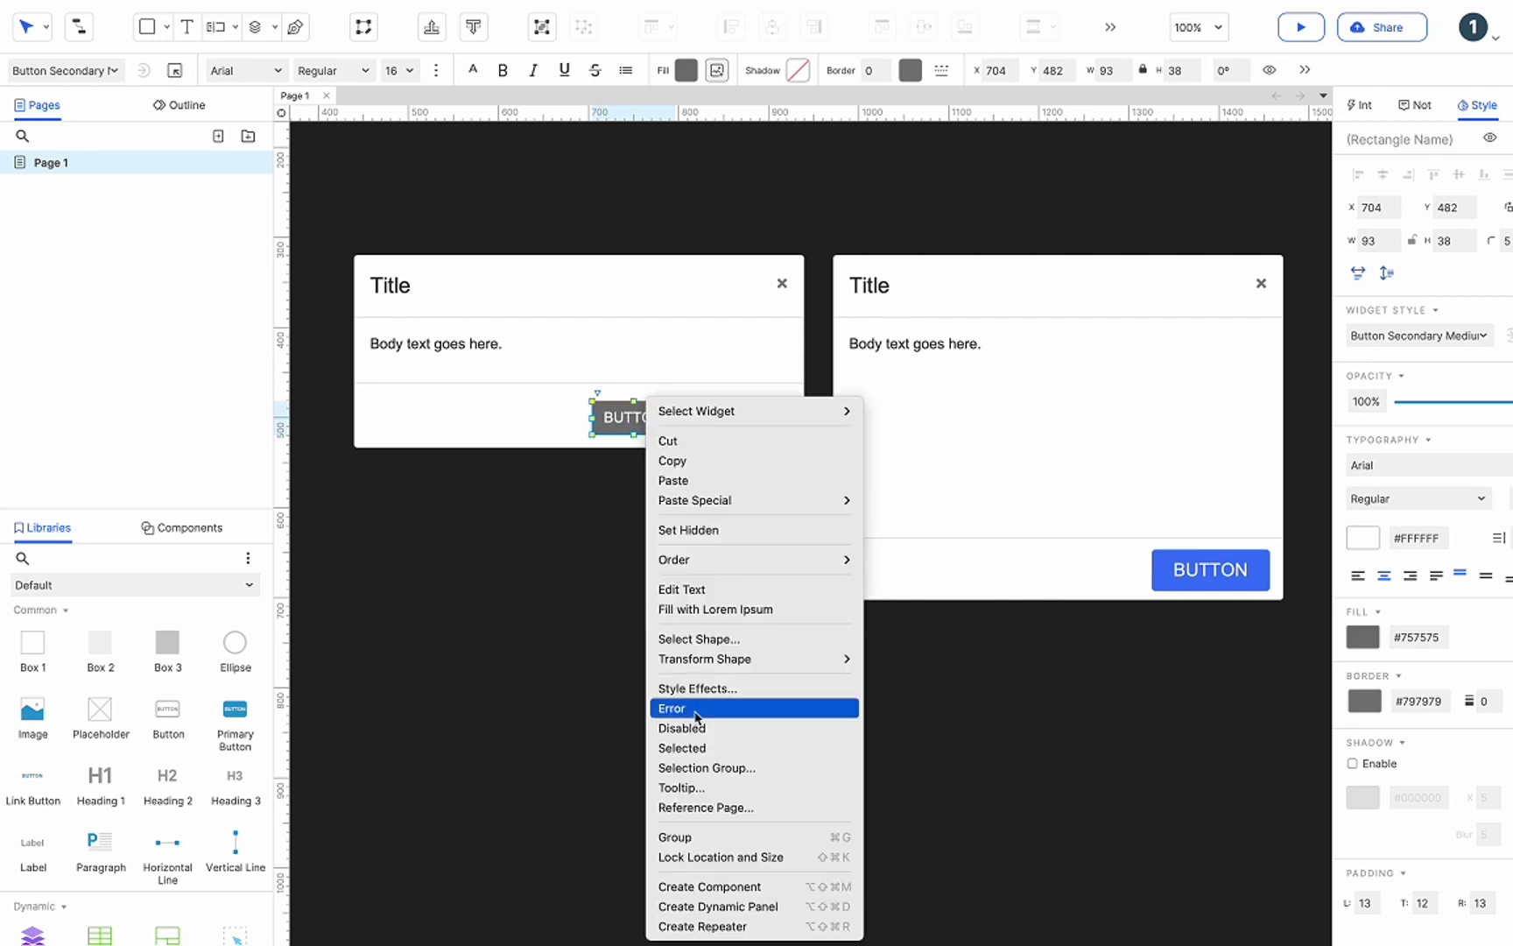
{"action": "left_click", "coordinate": [696, 887]}
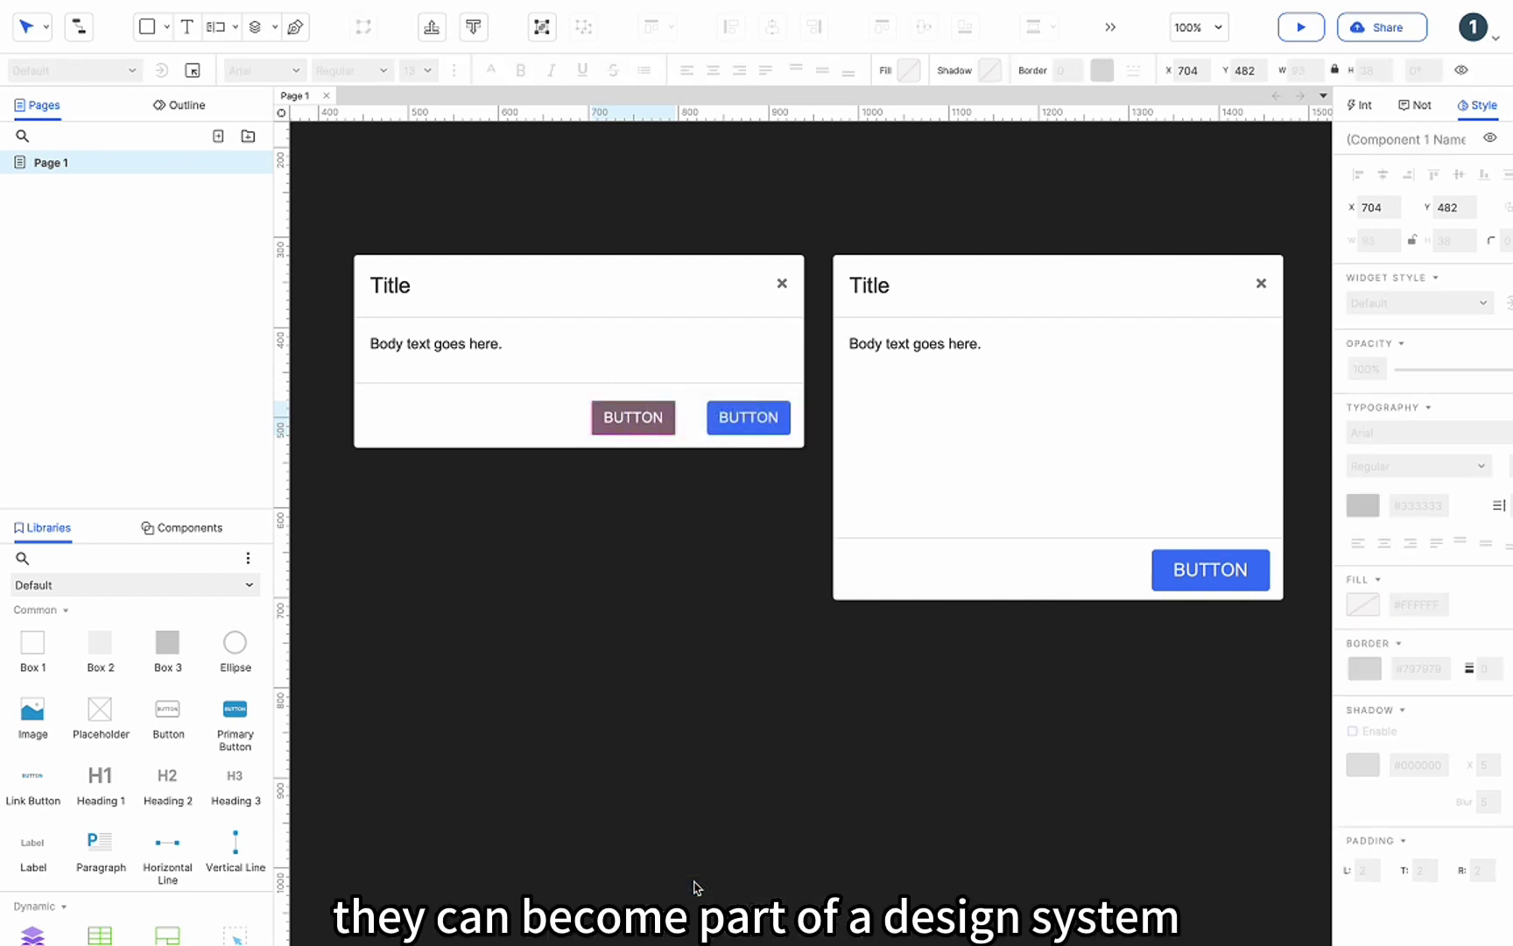
{"action": "double_click", "coordinate": [649, 417]}
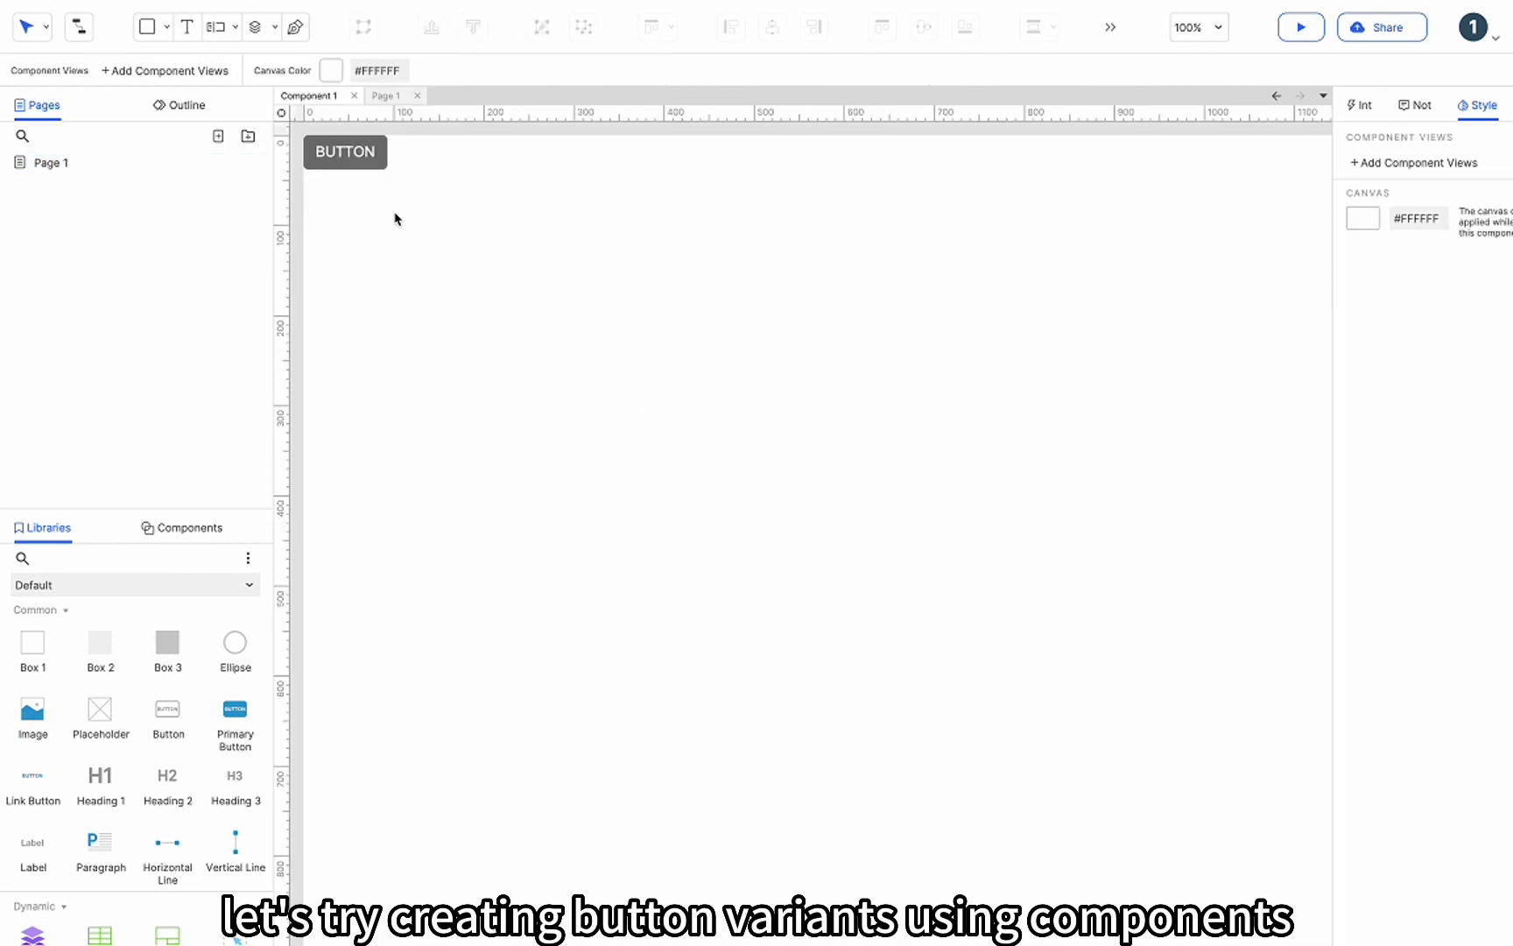
Add three component views to the button component, keeping the names New View, New View1 and New View2.
{"action": "left_click", "coordinate": [1413, 163]}
{"action": "left_click", "coordinate": [548, 351]}
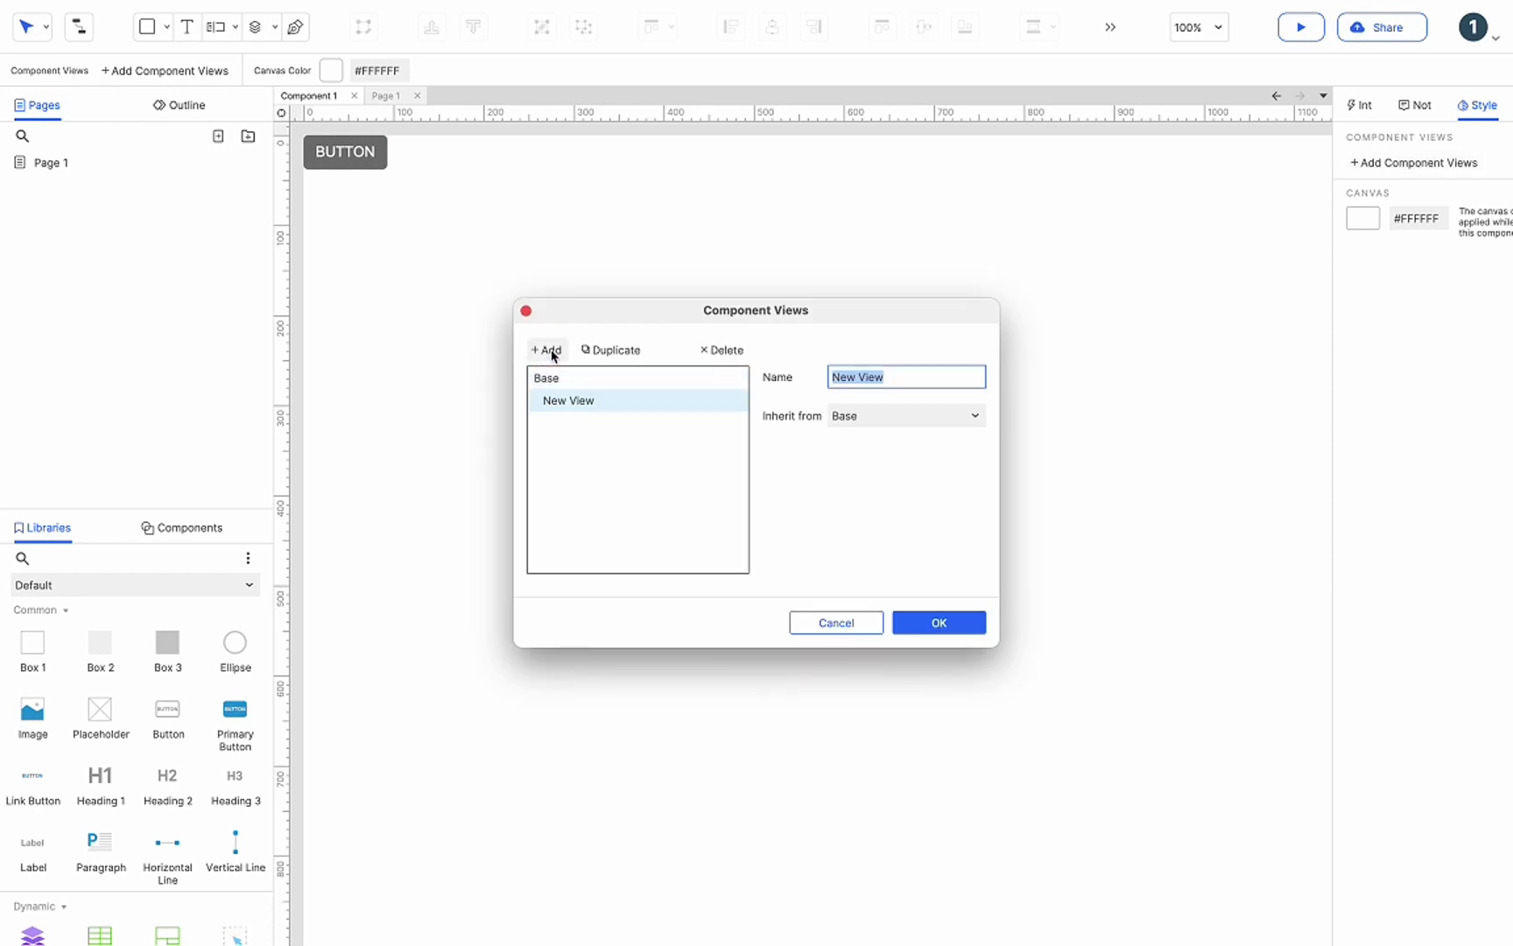
{"action": "left_click", "coordinate": [547, 350]}
{"action": "left_click", "coordinate": [548, 351]}
{"action": "left_click", "coordinate": [613, 399]}
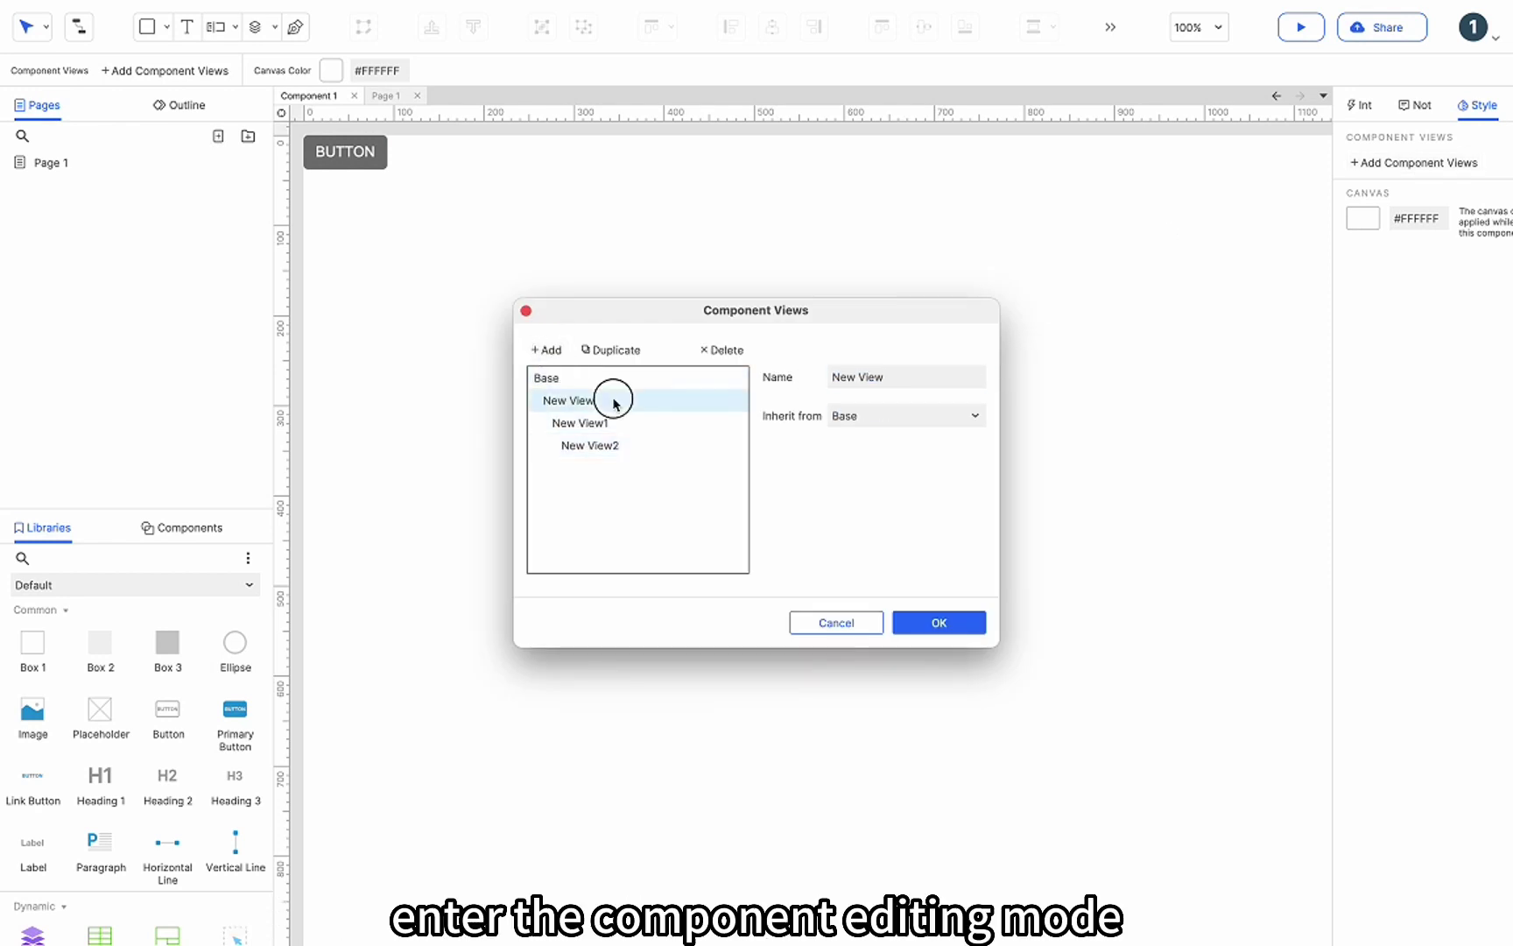
{"action": "left_click", "coordinate": [915, 620]}
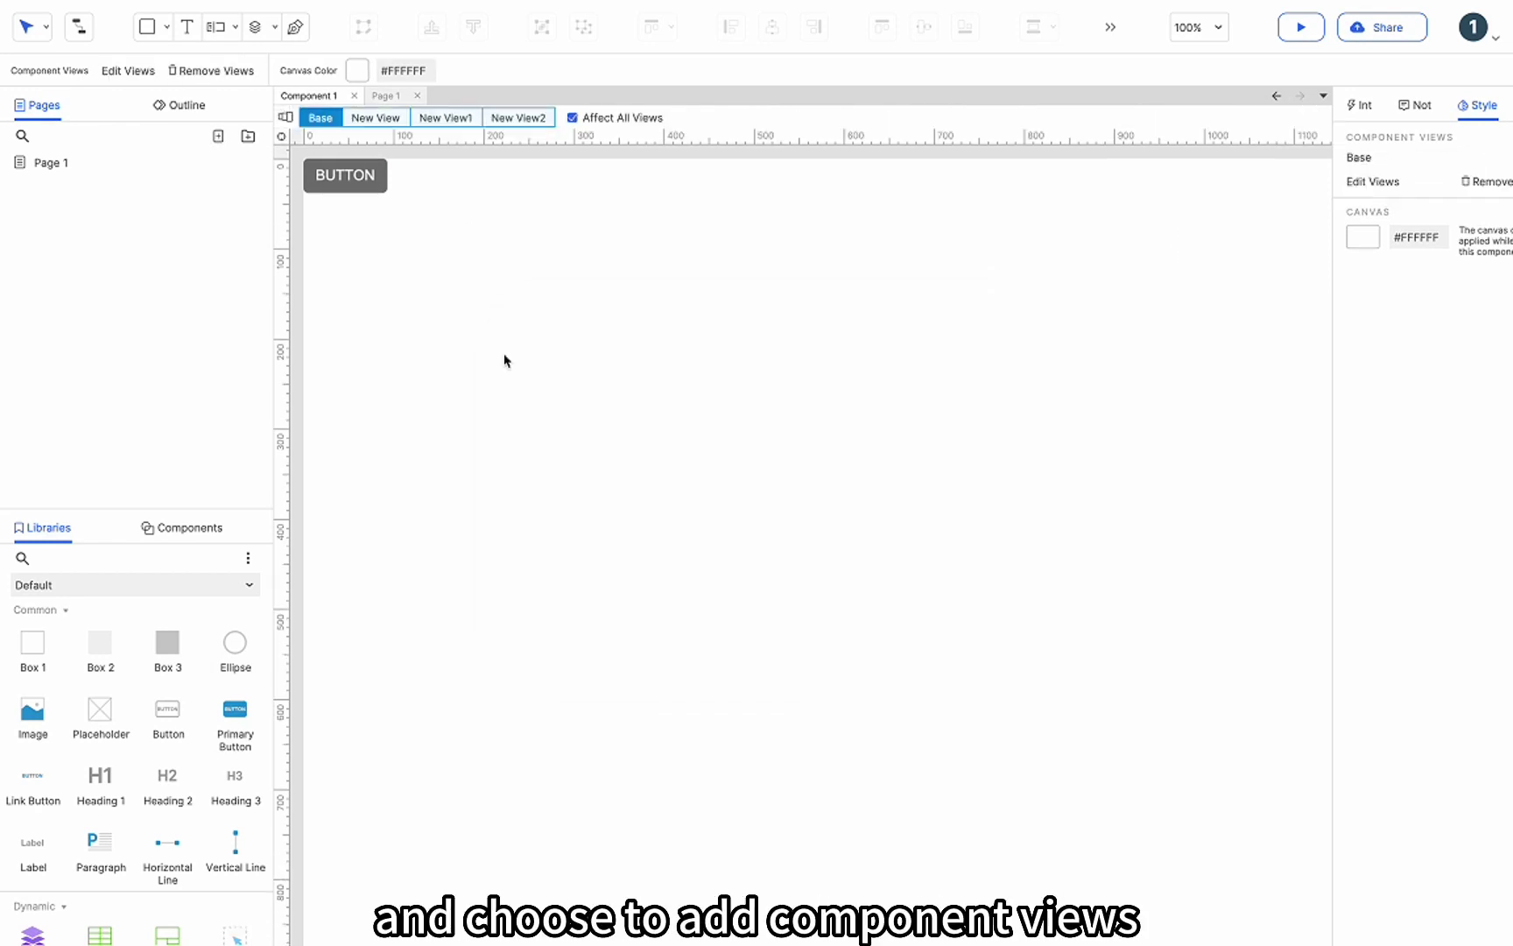
Turn off Affect All Views and apply the Button Primary Medium style to the button in New View.
{"action": "left_click", "coordinate": [573, 117]}
{"action": "left_click", "coordinate": [376, 118]}
{"action": "left_click", "coordinate": [364, 180]}
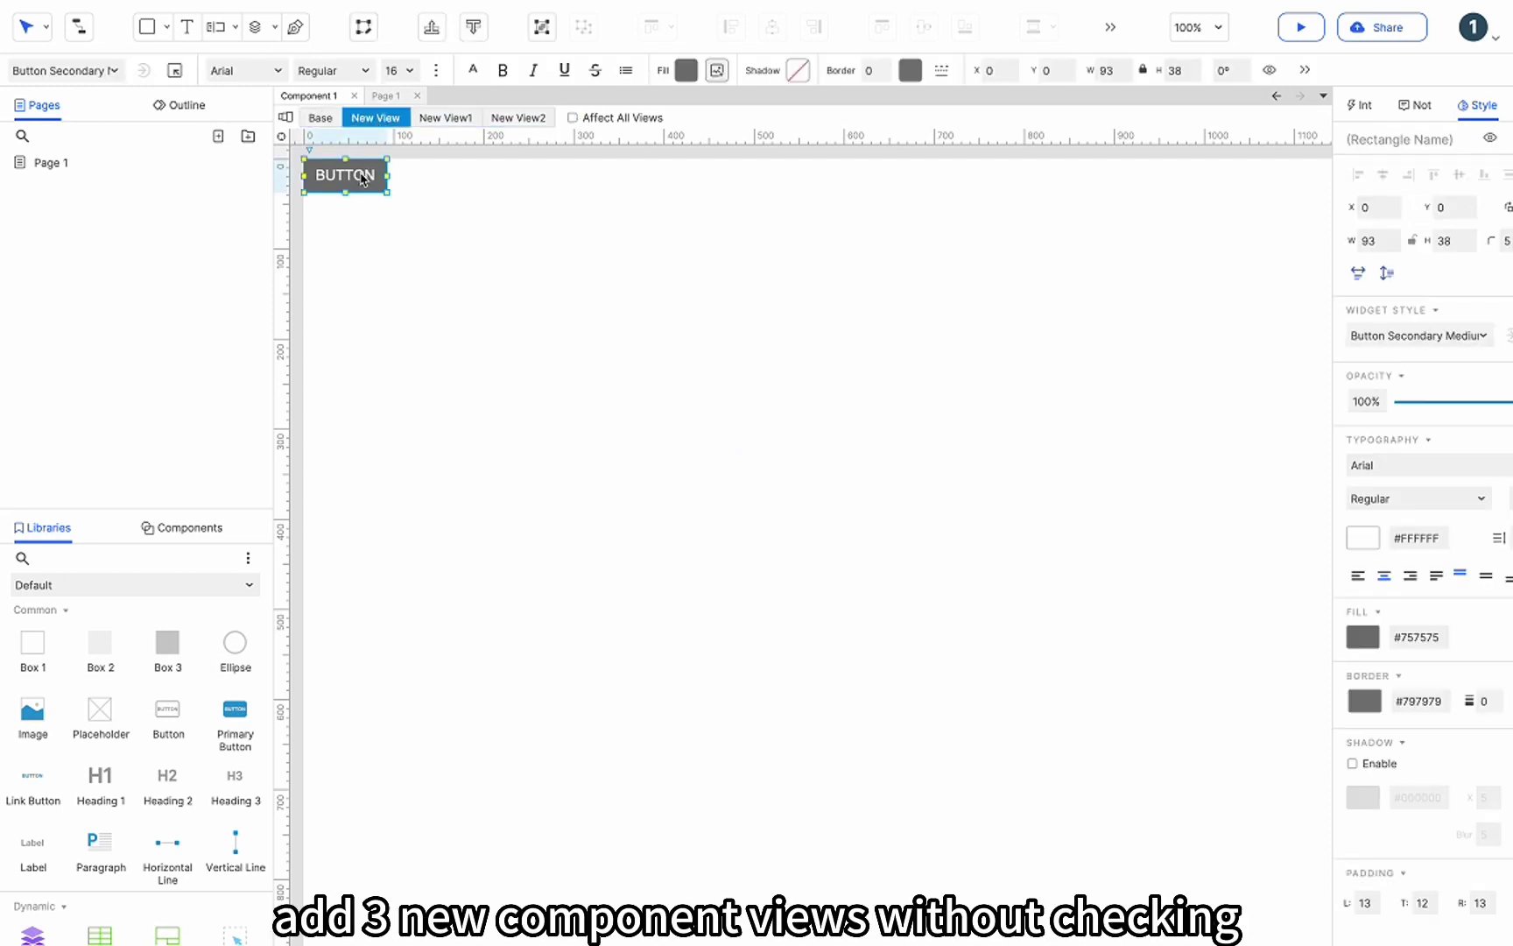
{"action": "left_click", "coordinate": [1430, 338]}
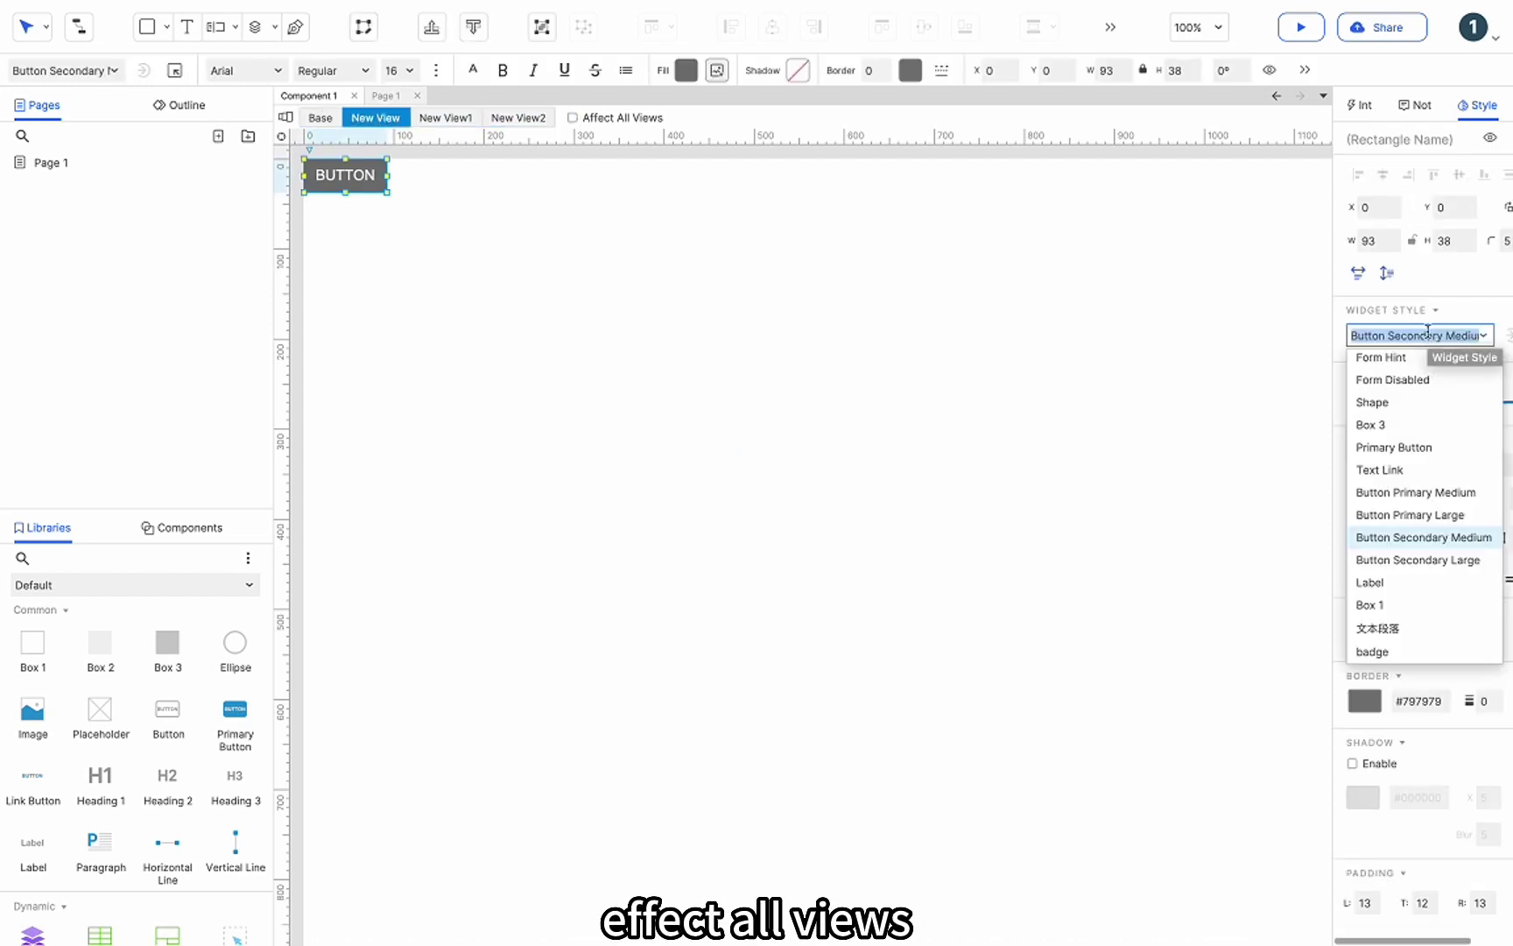
{"action": "left_click", "coordinate": [1433, 501]}
Apply the Button Primary Large style to the button in the New View1 component view.
{"action": "left_click", "coordinate": [446, 117]}
{"action": "left_click", "coordinate": [1406, 340]}
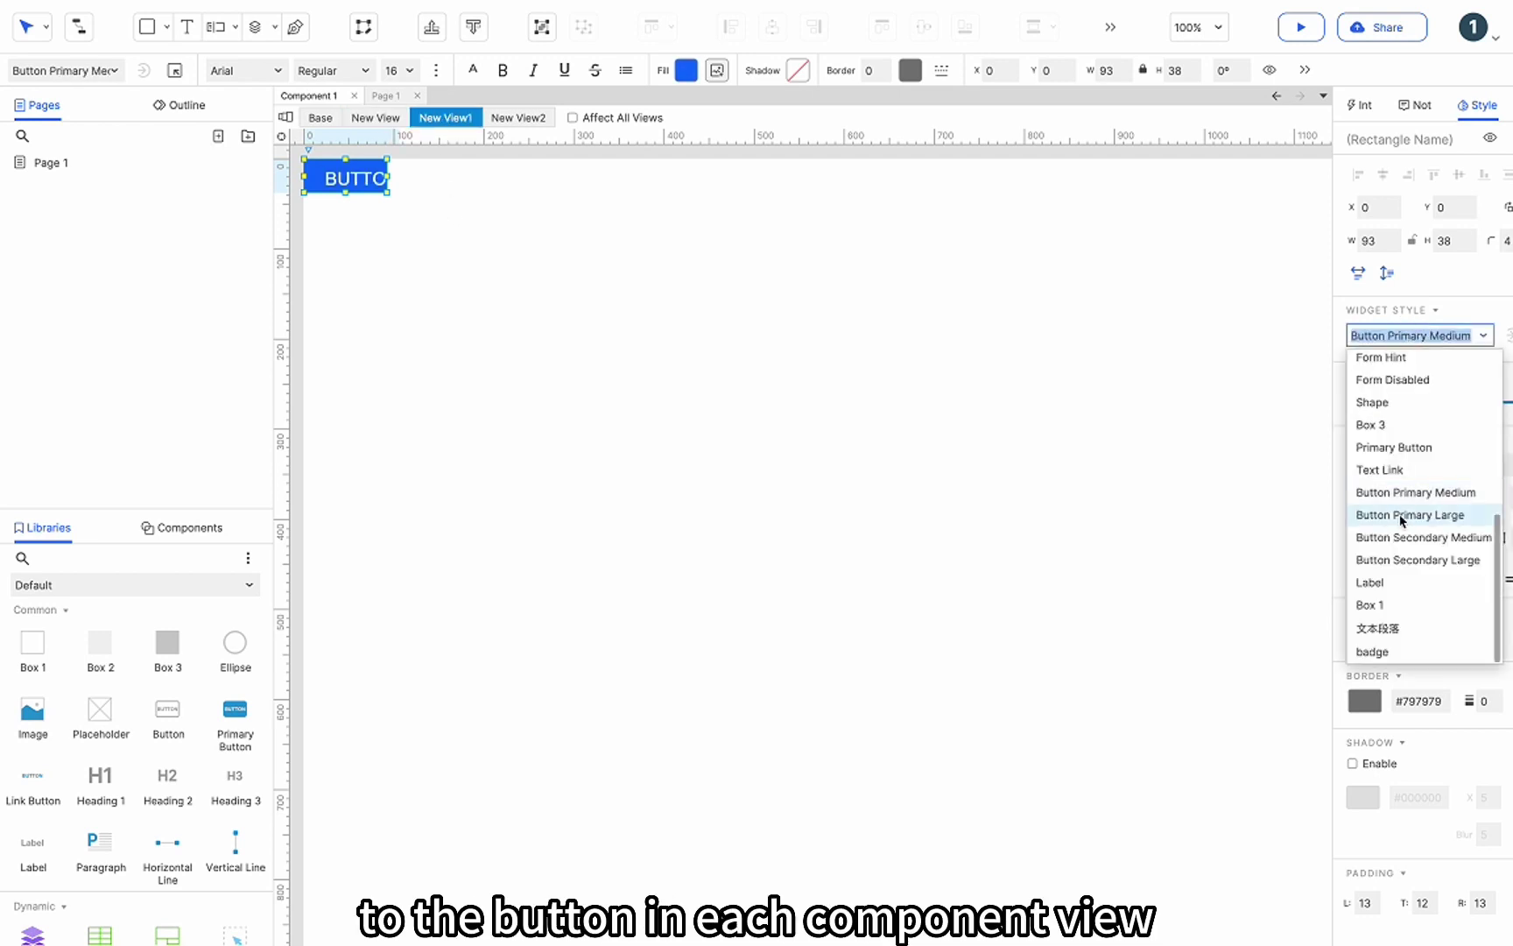
{"action": "left_click", "coordinate": [1401, 517]}
Apply the Button Secondary Large style to the button in the New View2 component view.
{"action": "left_click", "coordinate": [517, 117]}
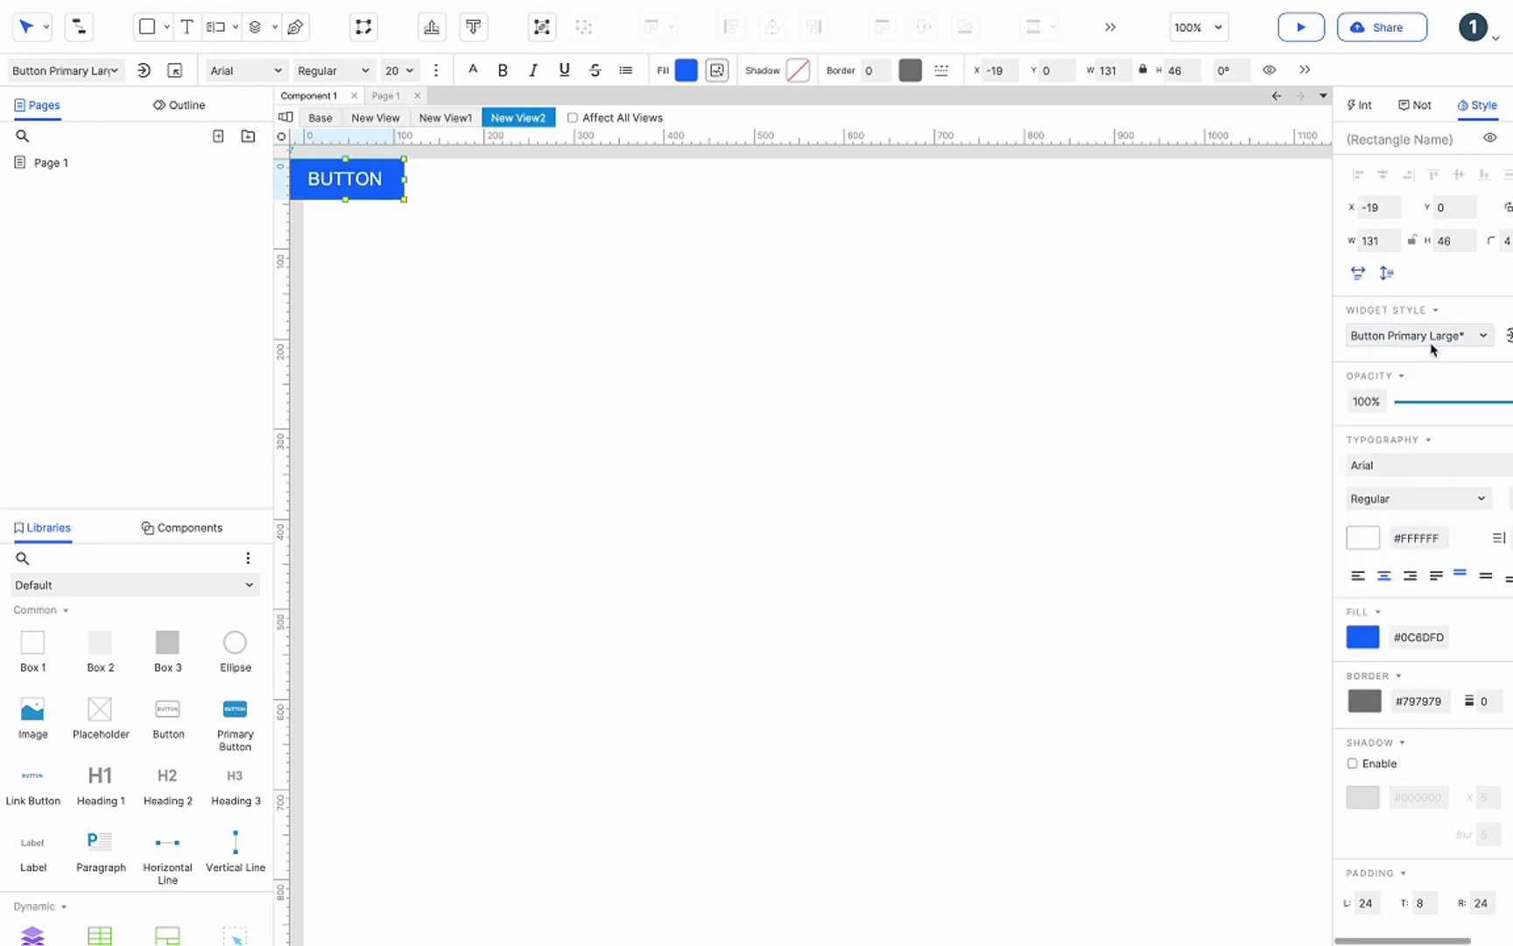
{"action": "left_click", "coordinate": [1407, 336]}
{"action": "left_click", "coordinate": [1410, 563]}
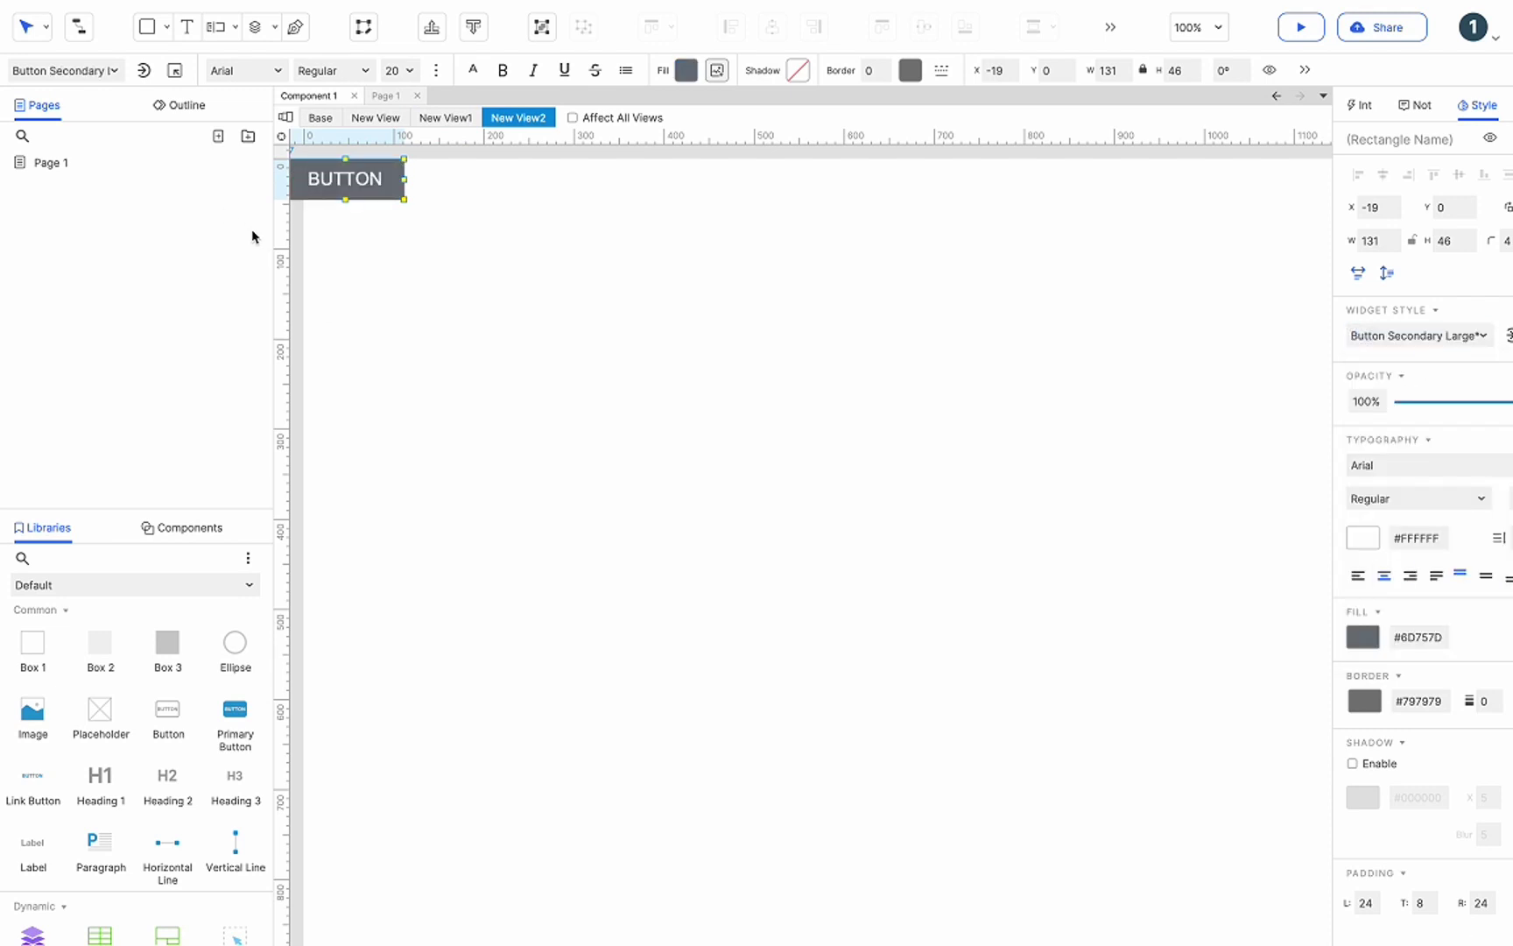
Shift the buttons in New View2 and New View1 to X 0, check New View and Base, and close the component.
{"action": "mouse_move", "coordinate": [338, 185]}
{"action": "left_mouse_down"}
{"action": "mouse_move", "coordinate": [372, 192]}
{"action": "mouse_move", "coordinate": [357, 185]}
{"action": "left_mouse_up"}
{"action": "left_click", "coordinate": [446, 120]}
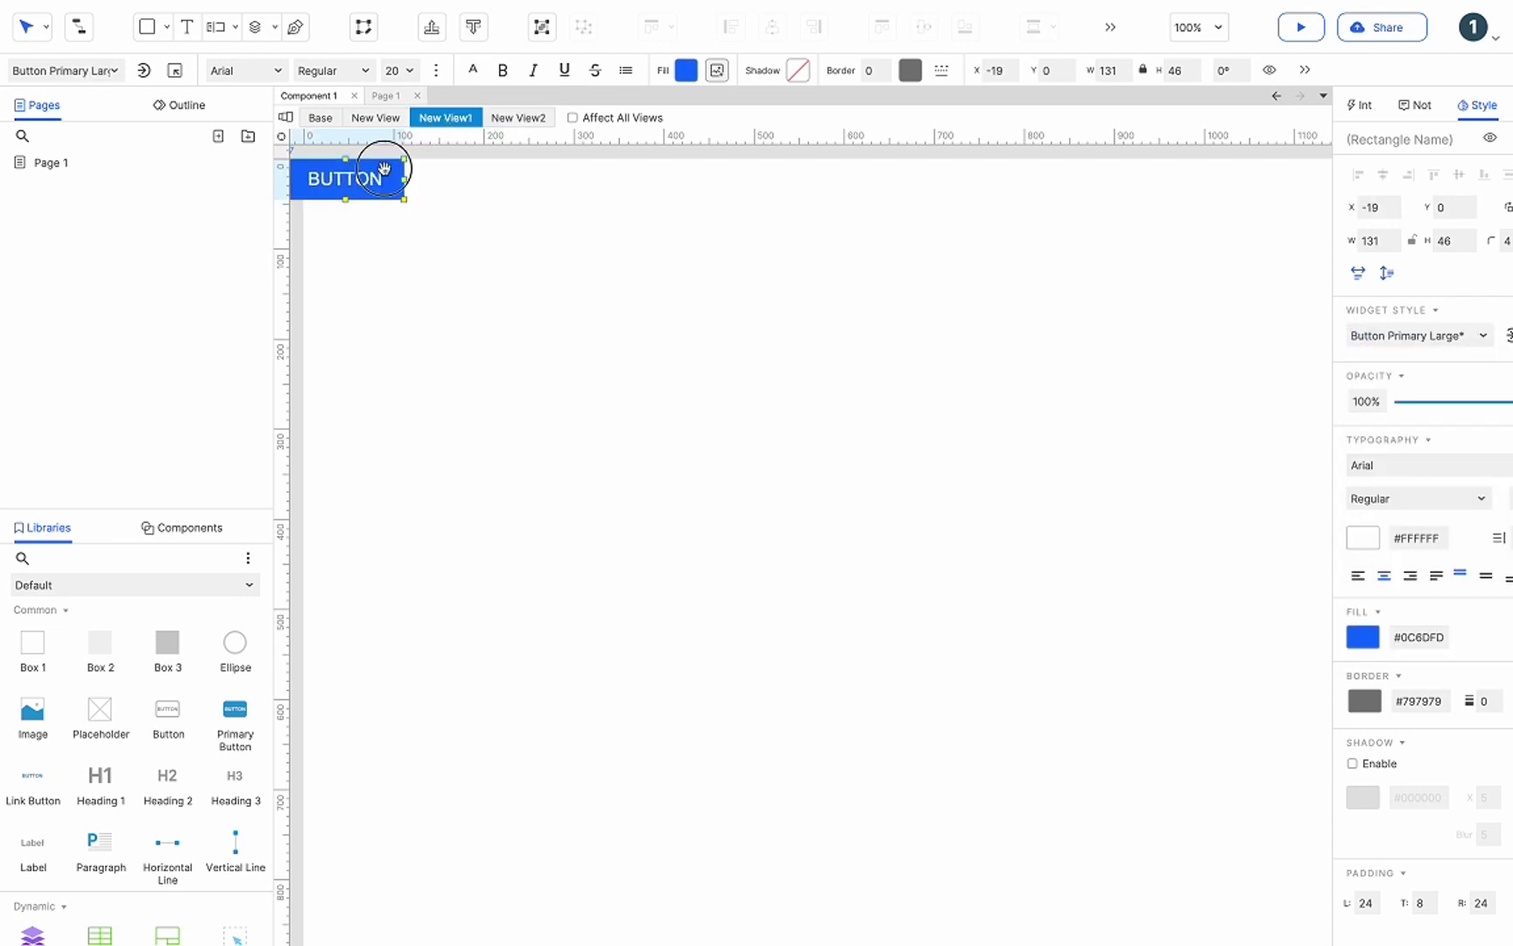
{"action": "left_click", "coordinate": [375, 118]}
{"action": "left_click", "coordinate": [321, 117]}
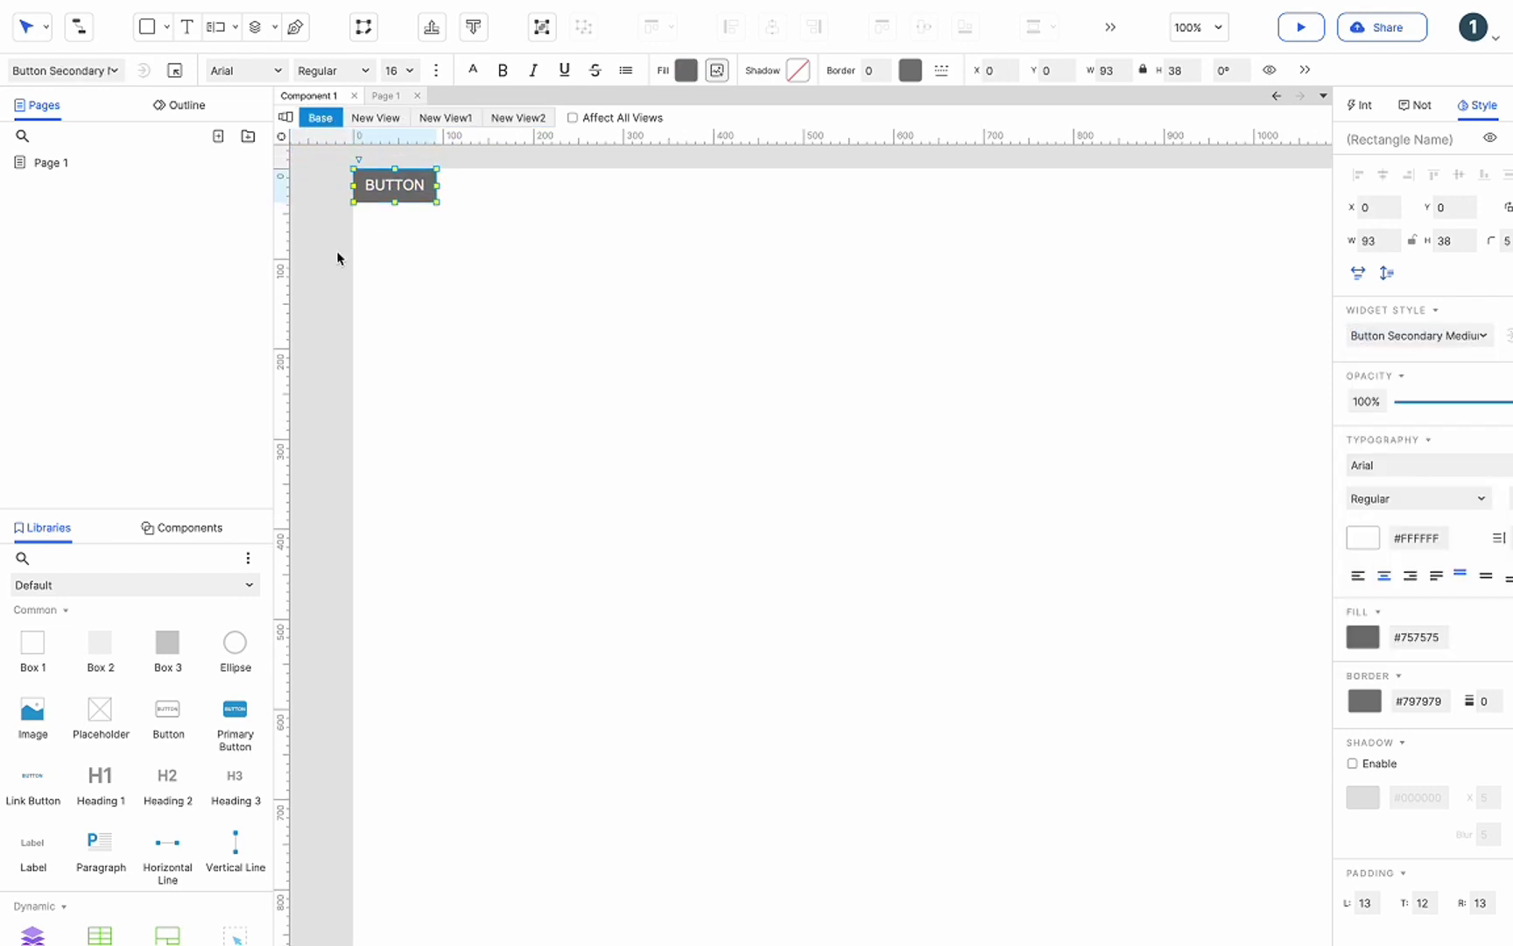
{"action": "left_click", "coordinate": [337, 257]}
{"action": "left_click", "coordinate": [354, 95]}
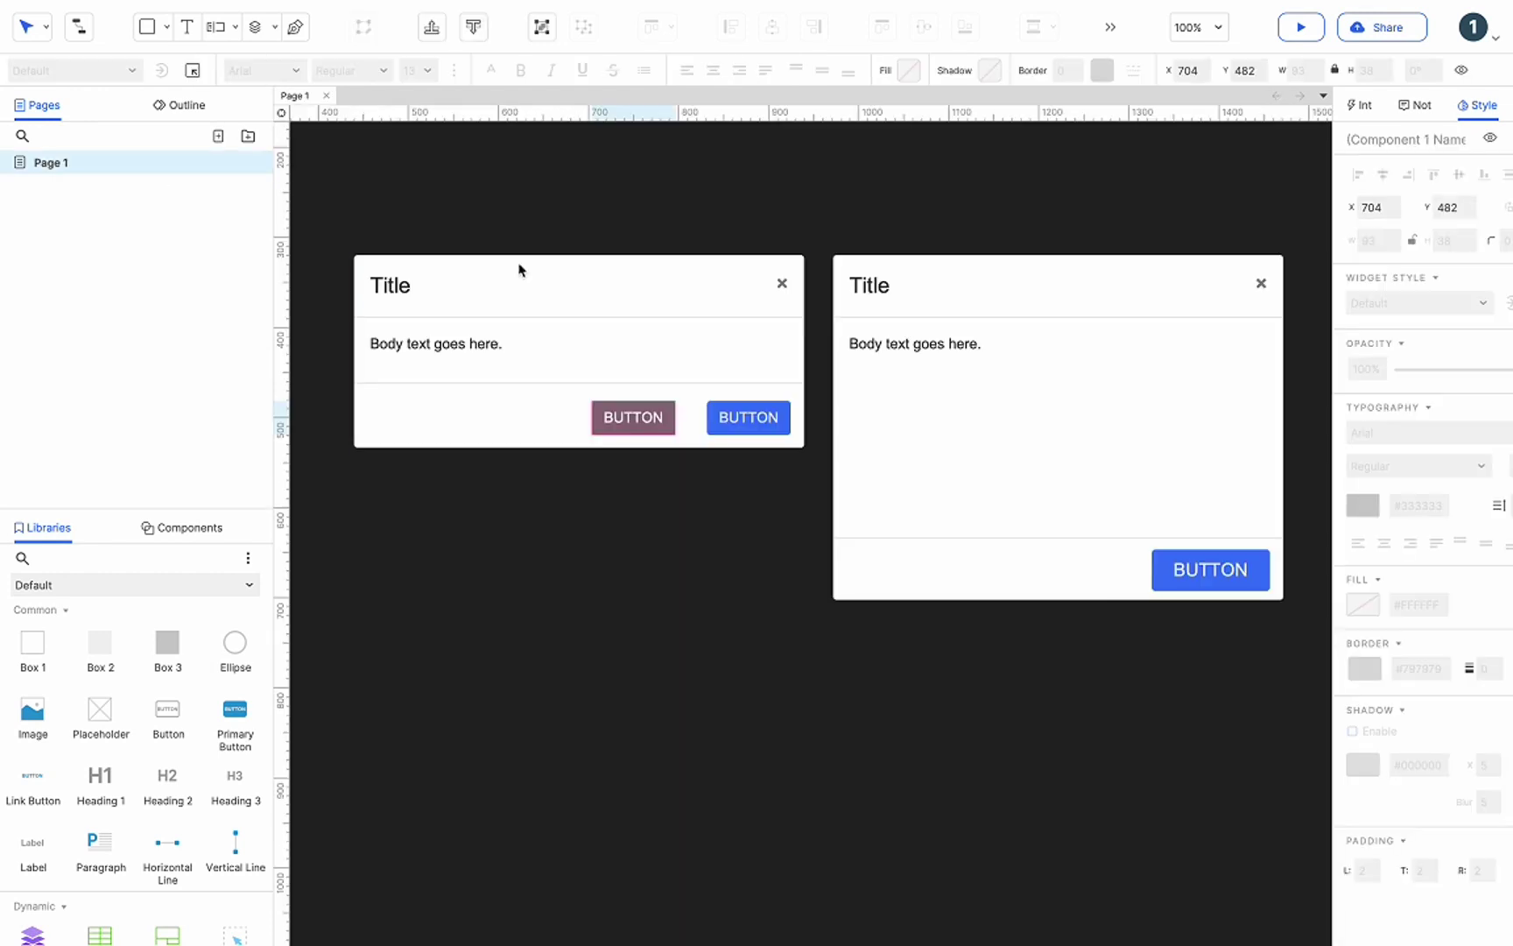
Move the component button to about X 727 in the smaller dialog and paste a copy into the larger dialog's footer.
{"action": "left_click_drag", "start_coordinate": [636, 423], "coordinate": [657, 423]}
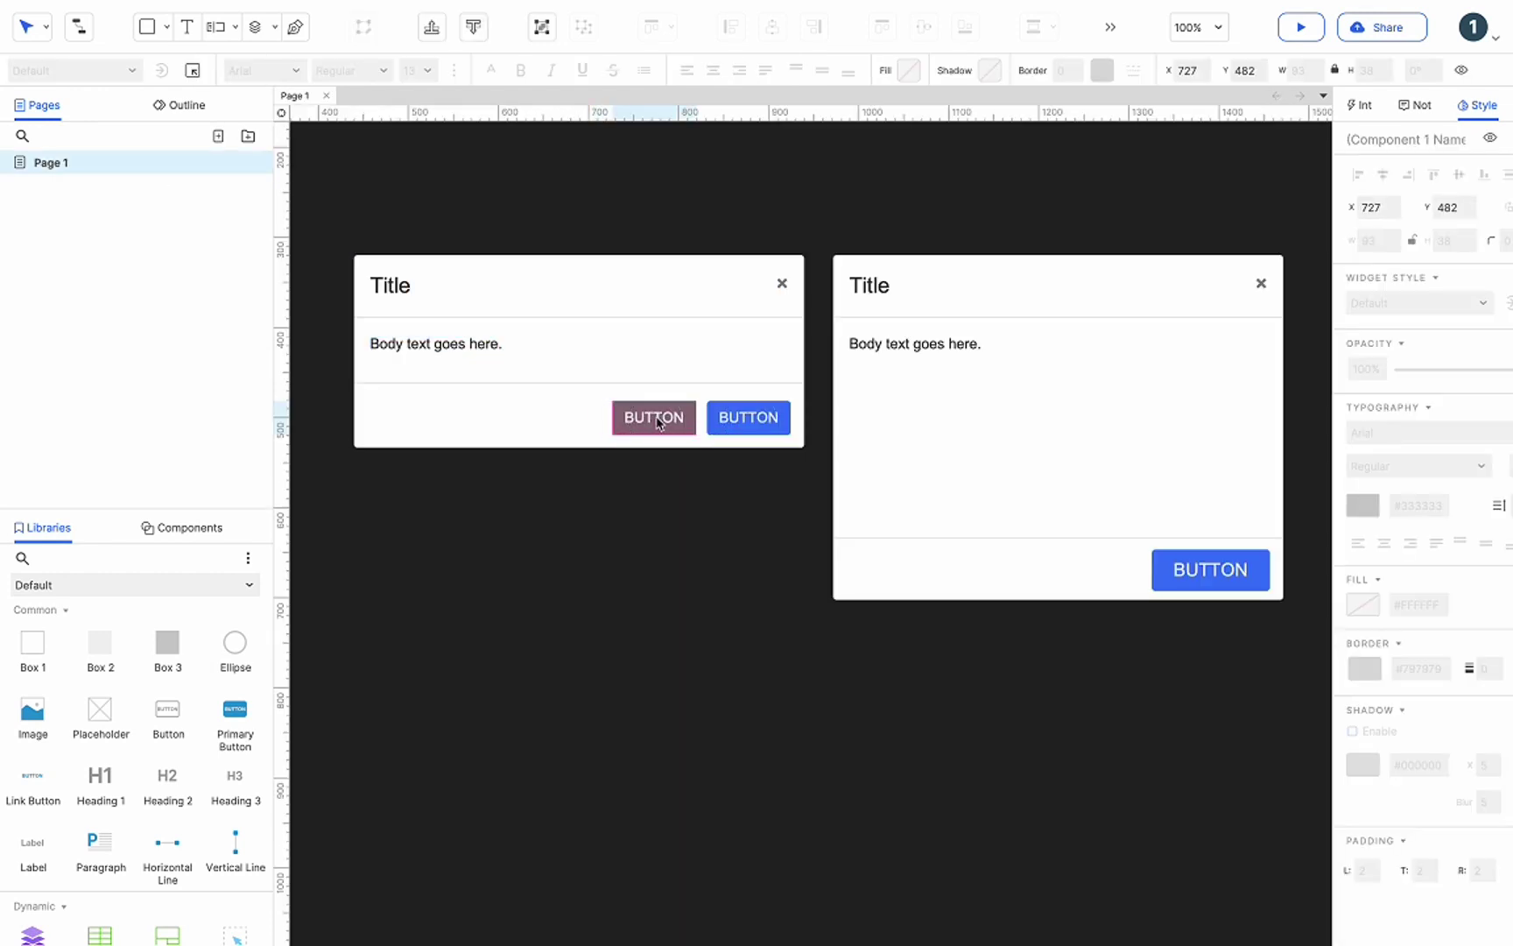
{"action": "left_click", "coordinate": [1182, 565]}
{"action": "double_click", "coordinate": [1182, 565]}
{"action": "key", "text": "ctrl+v"}
{"action": "left_click_drag", "start_coordinate": [1189, 565], "coordinate": [1062, 561]}
{"action": "key", "text": "Delete"}
{"action": "double_click", "coordinate": [1021, 577]}
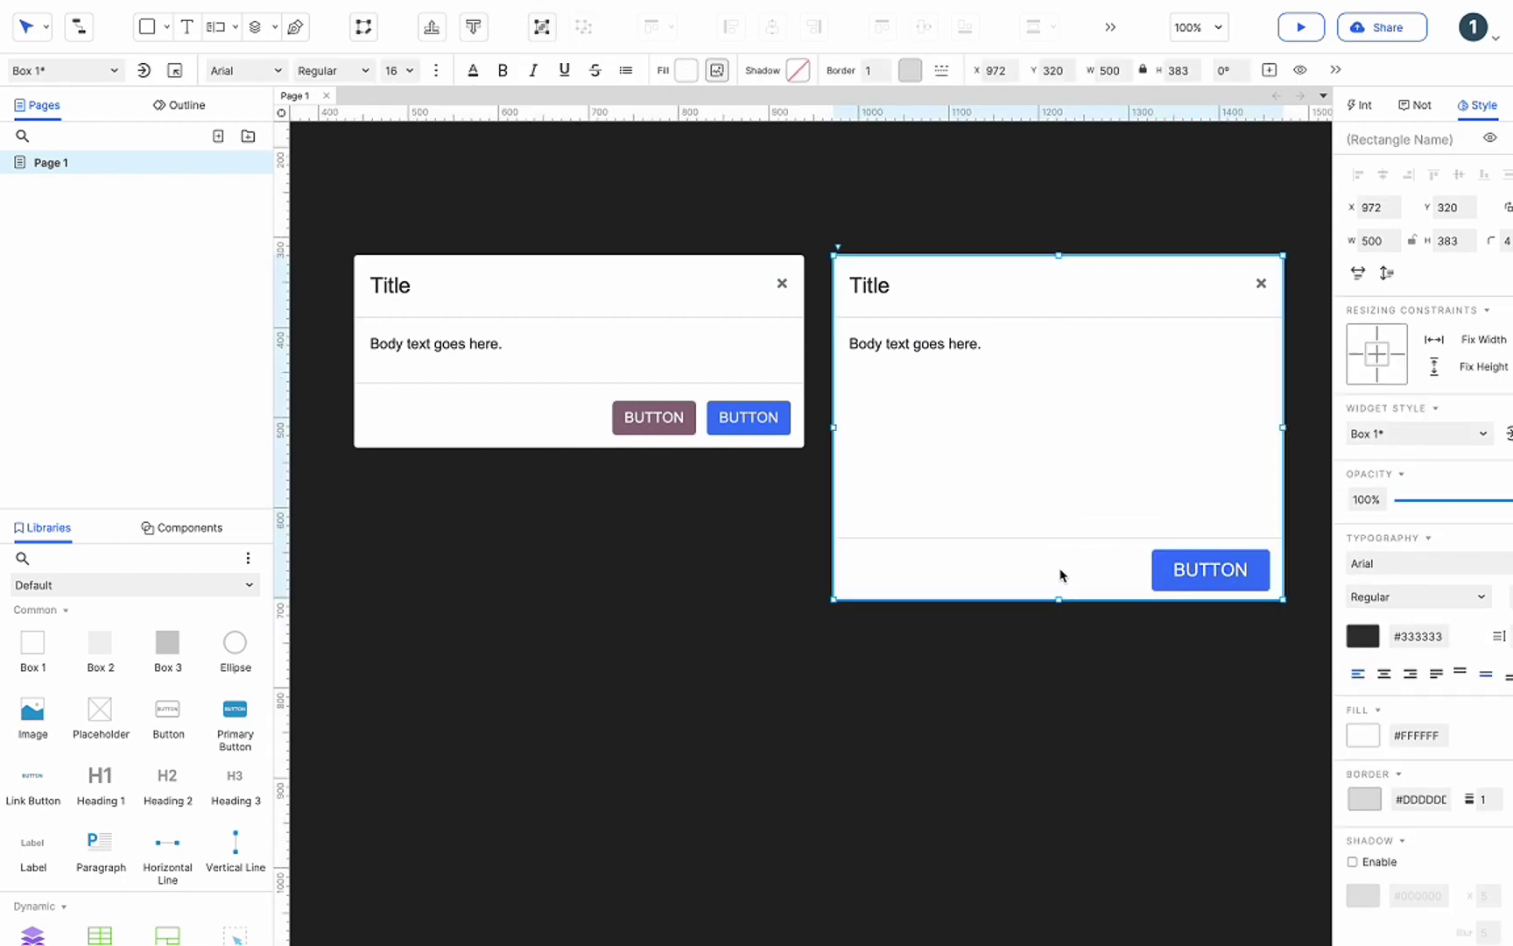
{"action": "key", "text": "ctrl+v"}
{"action": "left_click_drag", "start_coordinate": [666, 423], "coordinate": [1093, 566]}
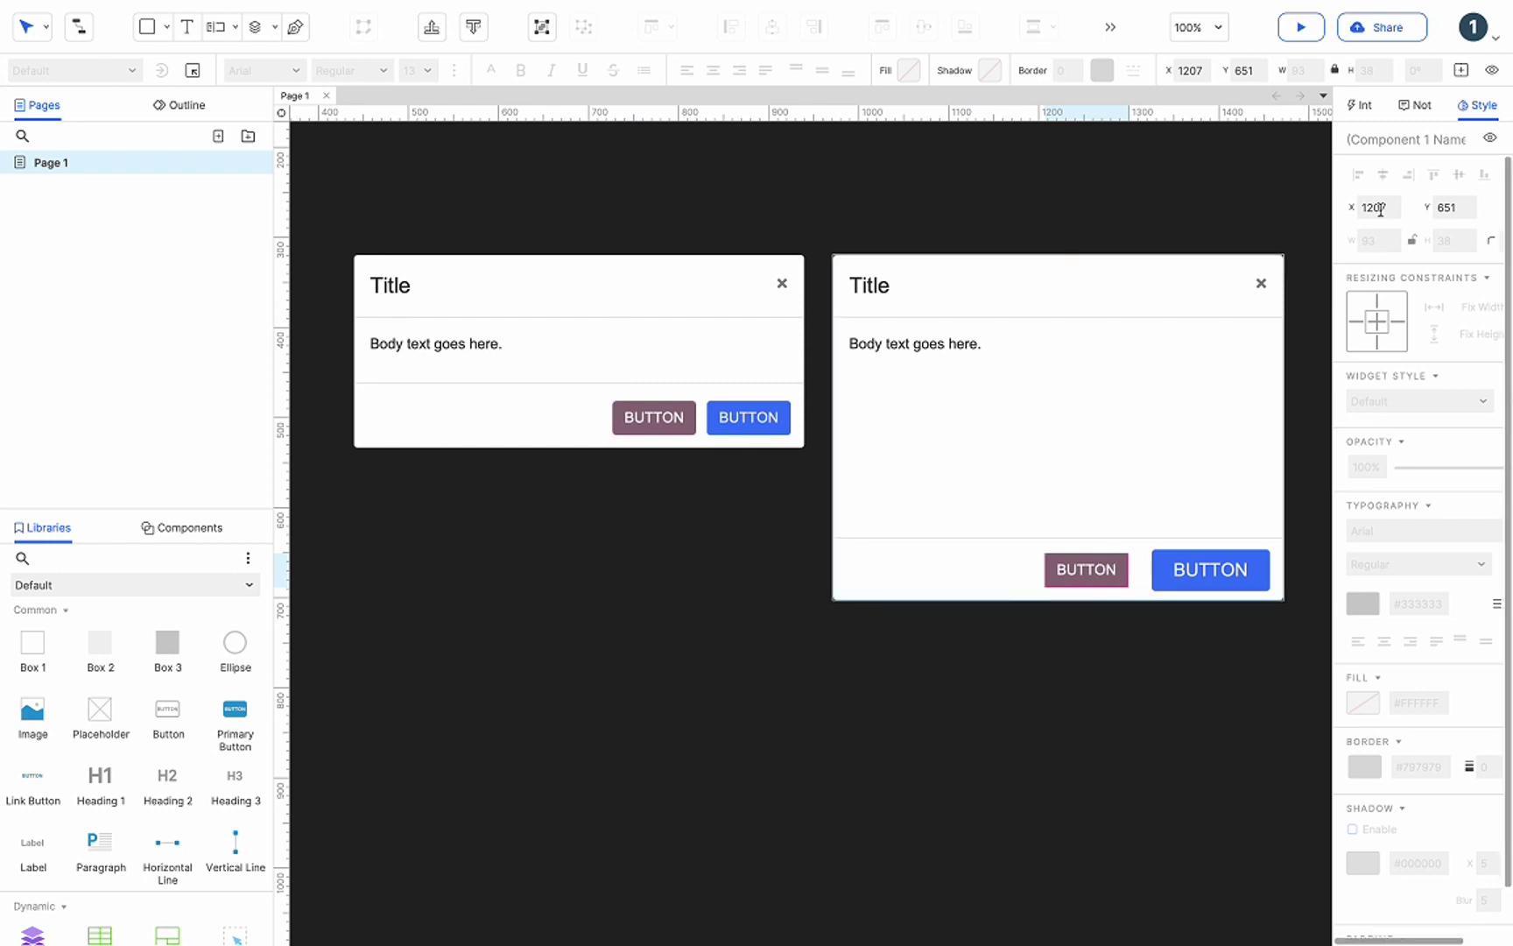
Set the copied button's component view to New View2 and place it beside the large blue button, about X 1185, Y 647.
{"action": "left_click", "coordinate": [1366, 113]}
{"action": "left_click", "coordinate": [1384, 270]}
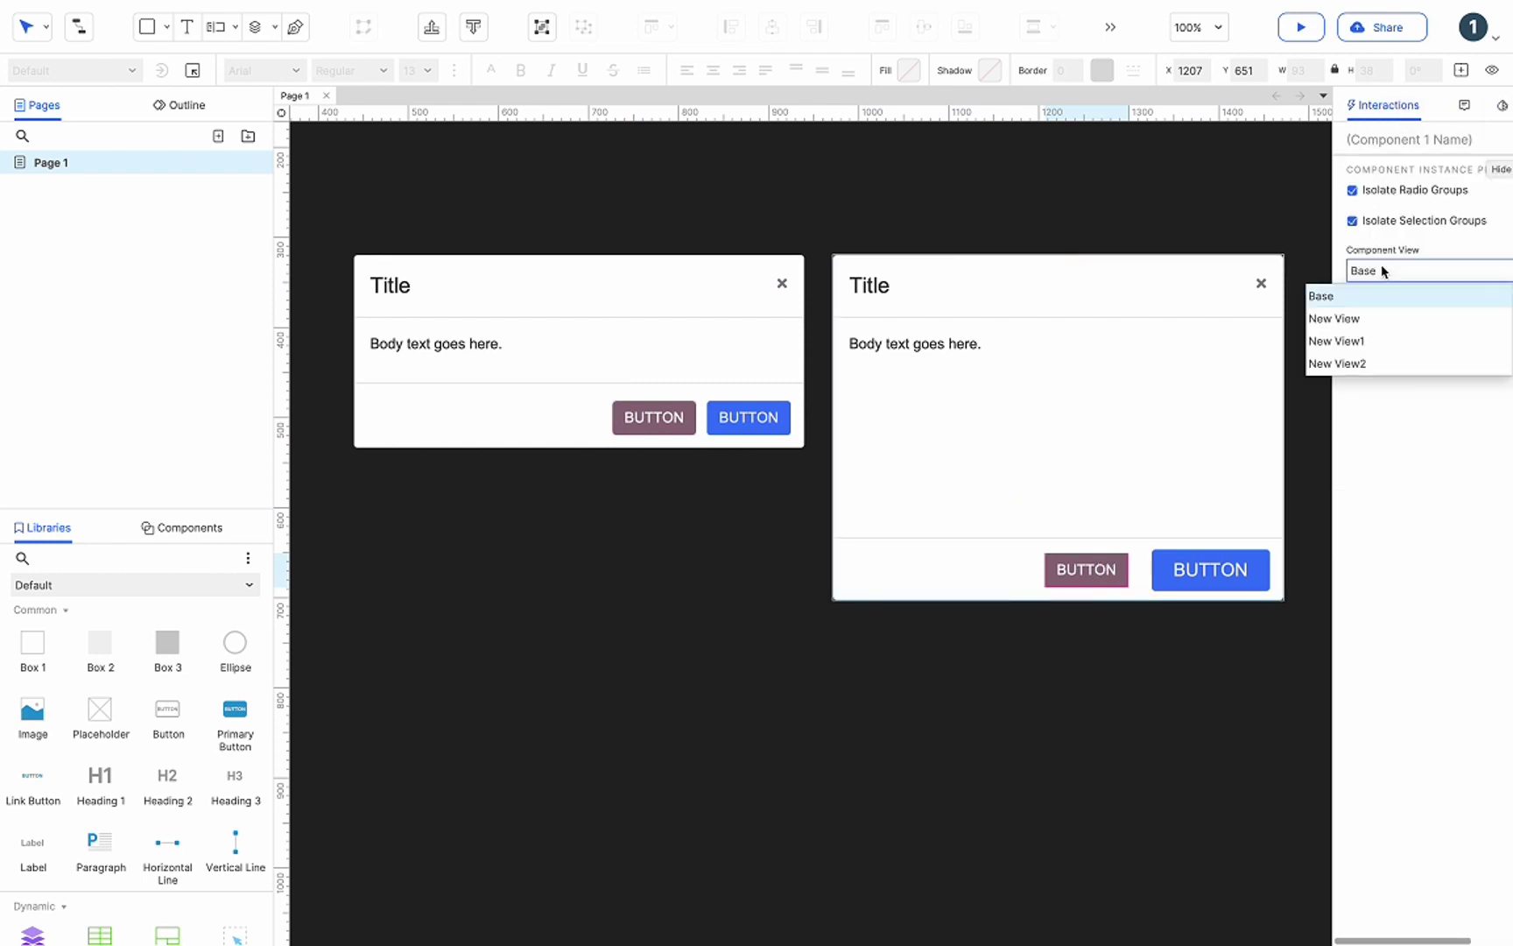
{"action": "left_click", "coordinate": [1337, 364]}
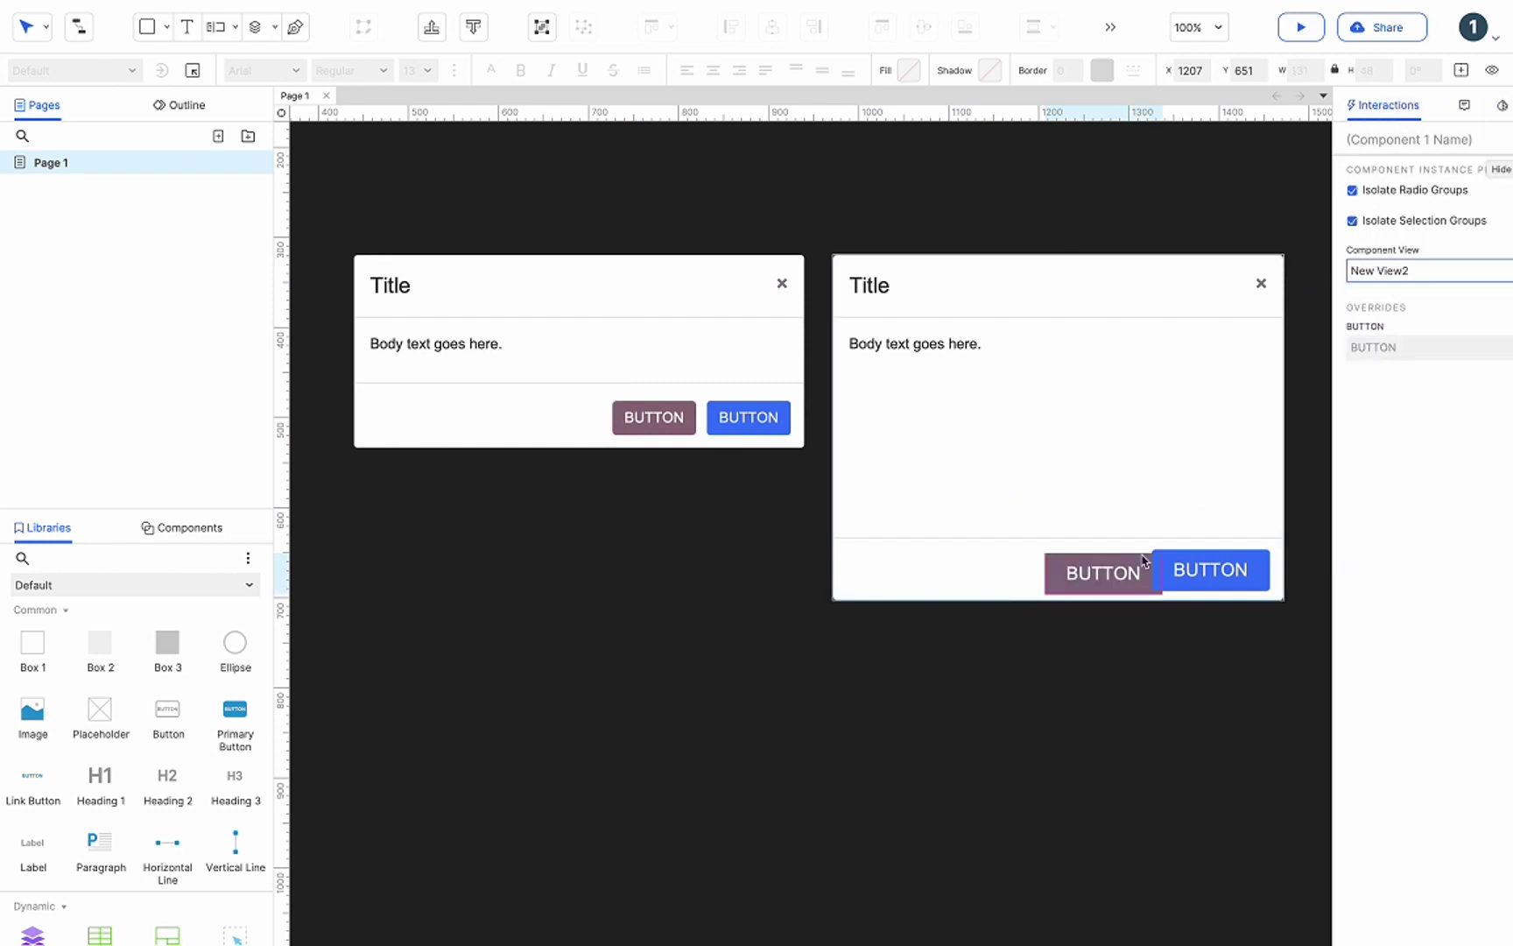
{"action": "mouse_move", "coordinate": [1111, 574]}
{"action": "left_mouse_down"}
{"action": "mouse_move", "coordinate": [1063, 557]}
{"action": "mouse_move", "coordinate": [1089, 569]}
{"action": "left_mouse_up"}
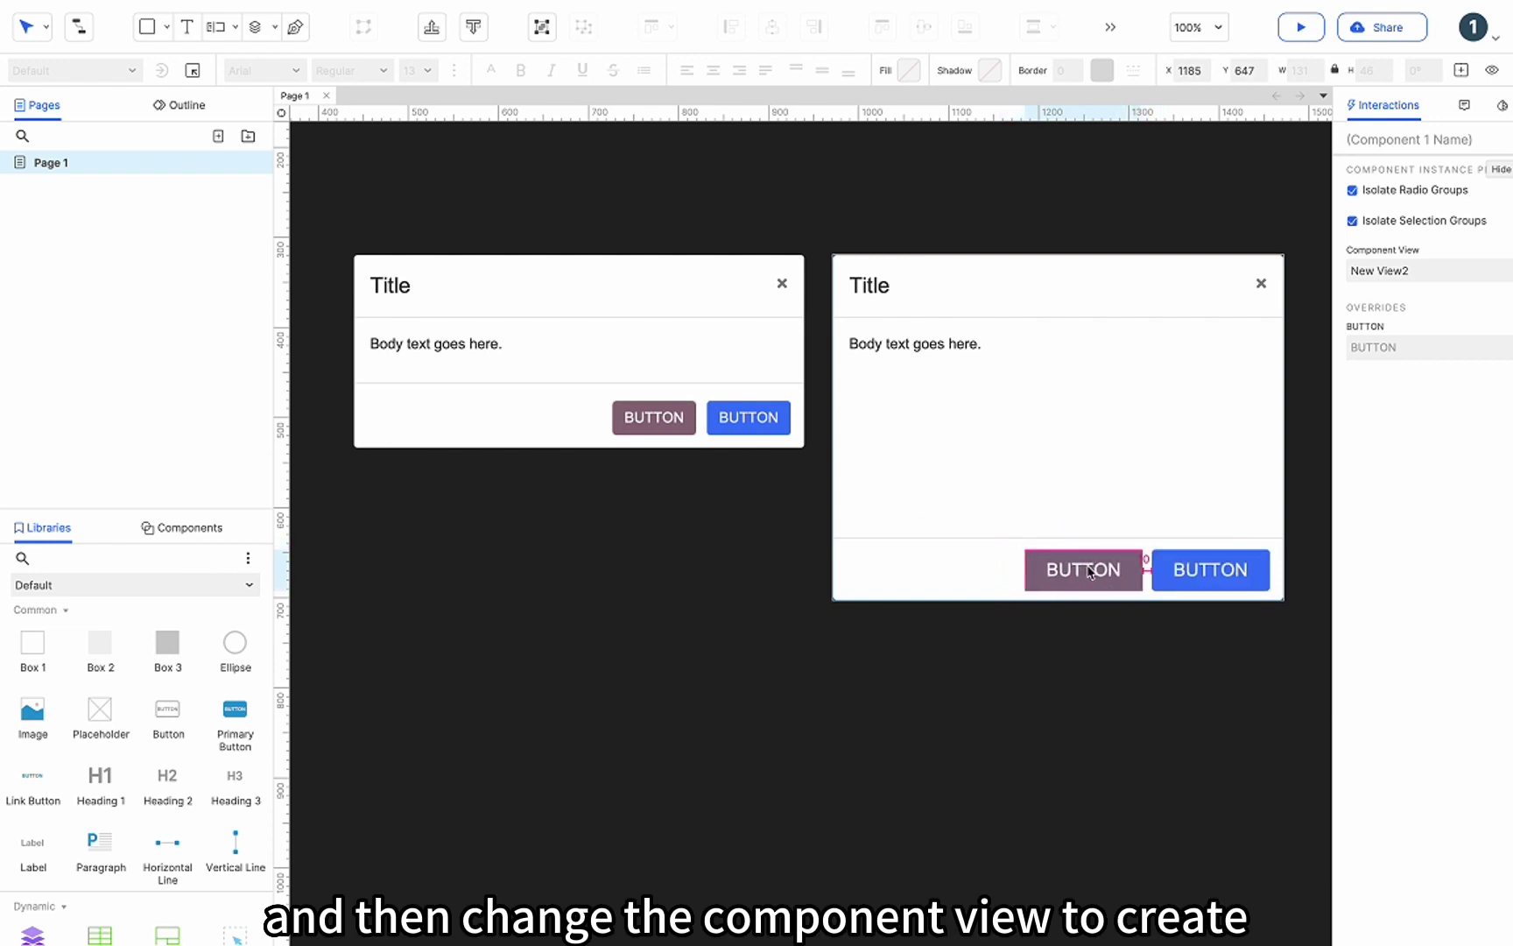
{"action": "left_click", "coordinate": [1031, 687]}
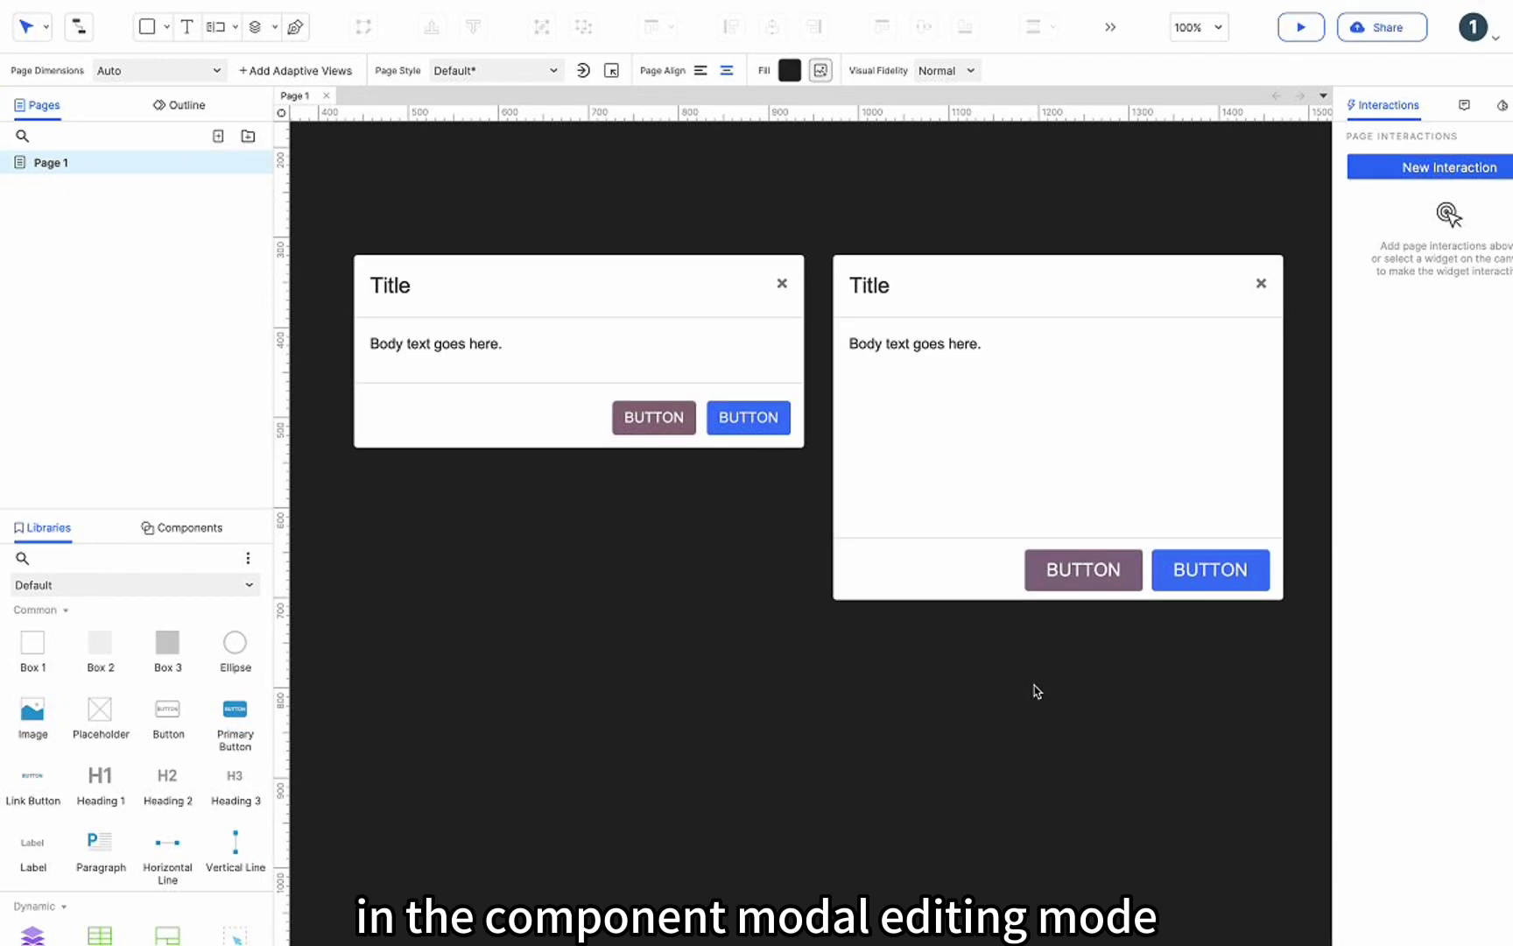
Remove the secondary button from the smaller dialog and stretch the dynamic panel's State 1 button into a block button 467 wide.
{"action": "left_click", "coordinate": [659, 415]}
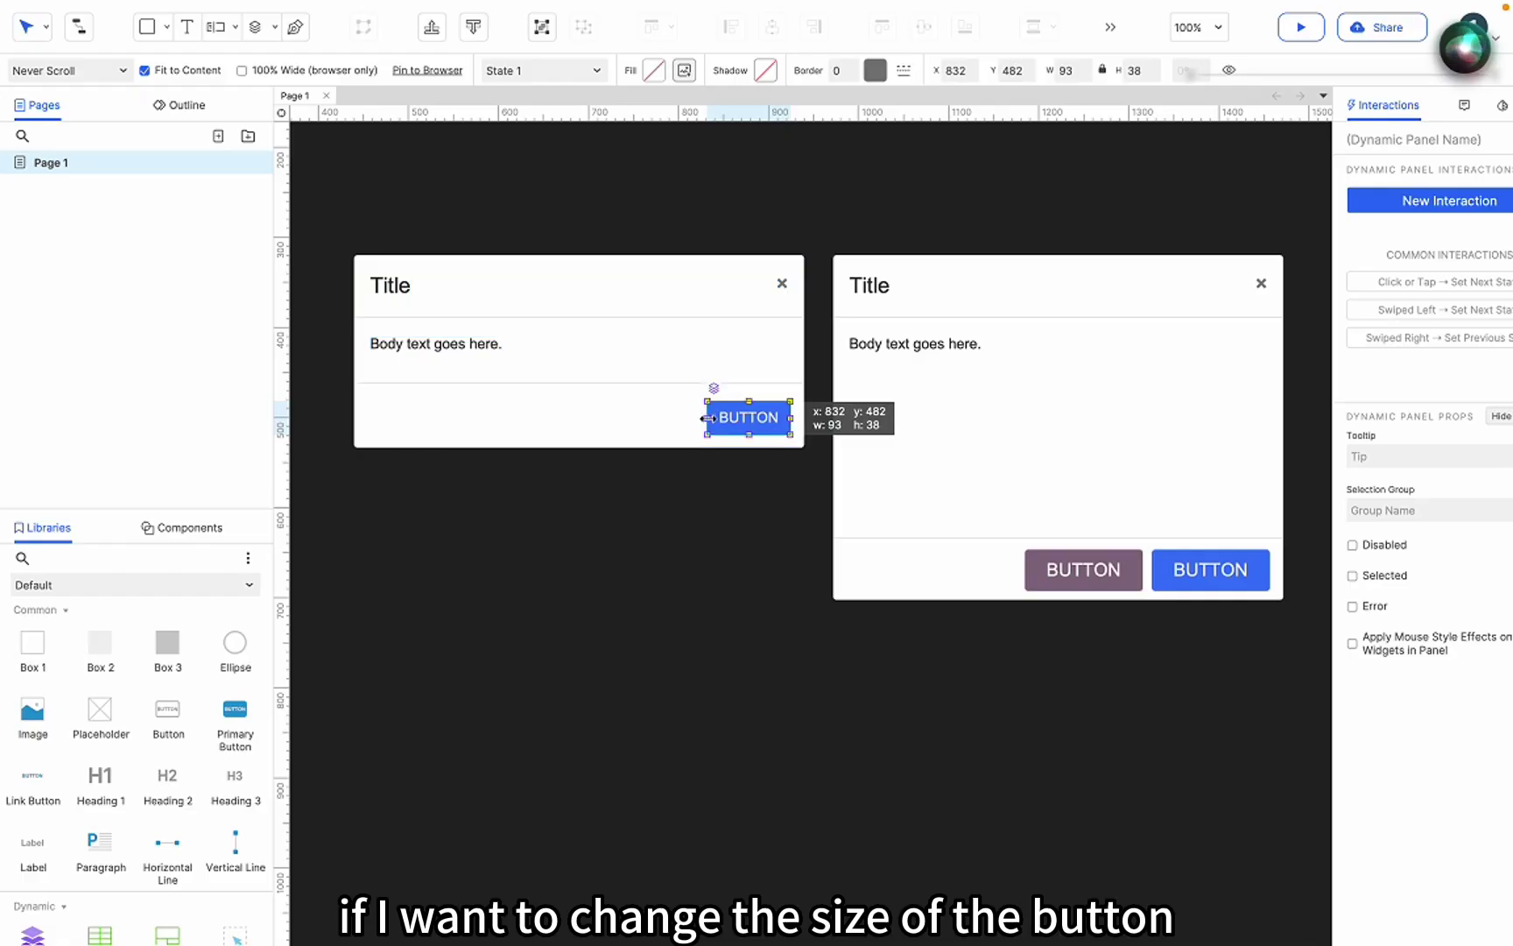
{"action": "left_click_drag", "start_coordinate": [721, 415], "coordinate": [791, 410]}
{"action": "double_click", "coordinate": [398, 416]}
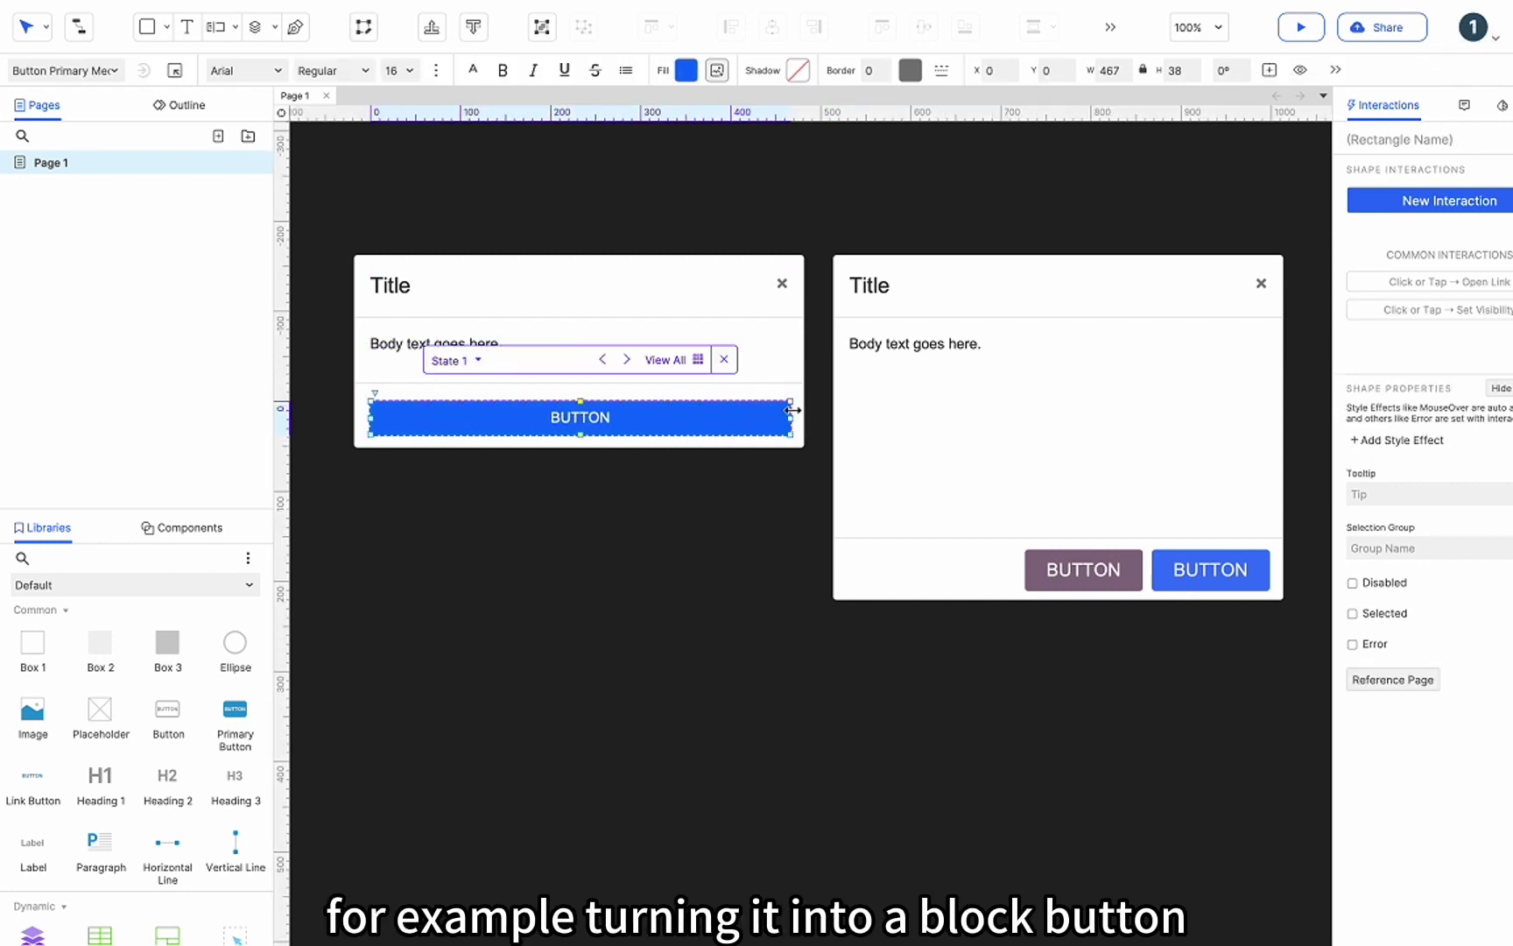
{"action": "left_click", "coordinate": [707, 507]}
Keep only the component button in the larger dialog's footer and move it to about X 1320, Y 647.
{"action": "left_click", "coordinate": [1108, 567]}
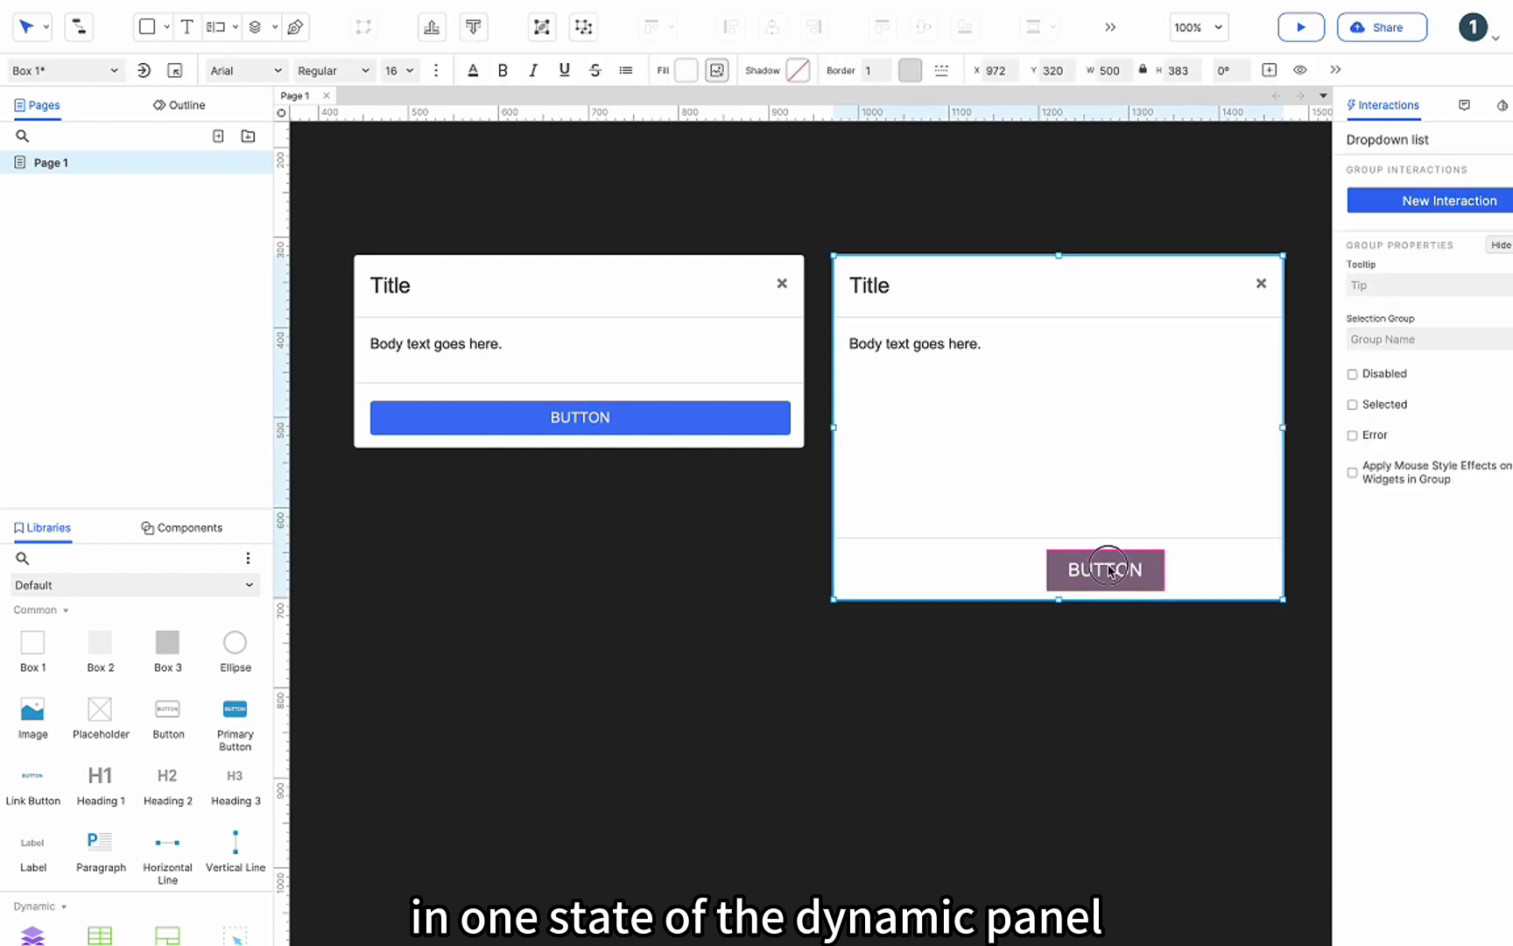
{"action": "left_click", "coordinate": [1112, 571]}
{"action": "left_click_drag", "start_coordinate": [1114, 573], "coordinate": [1217, 575]}
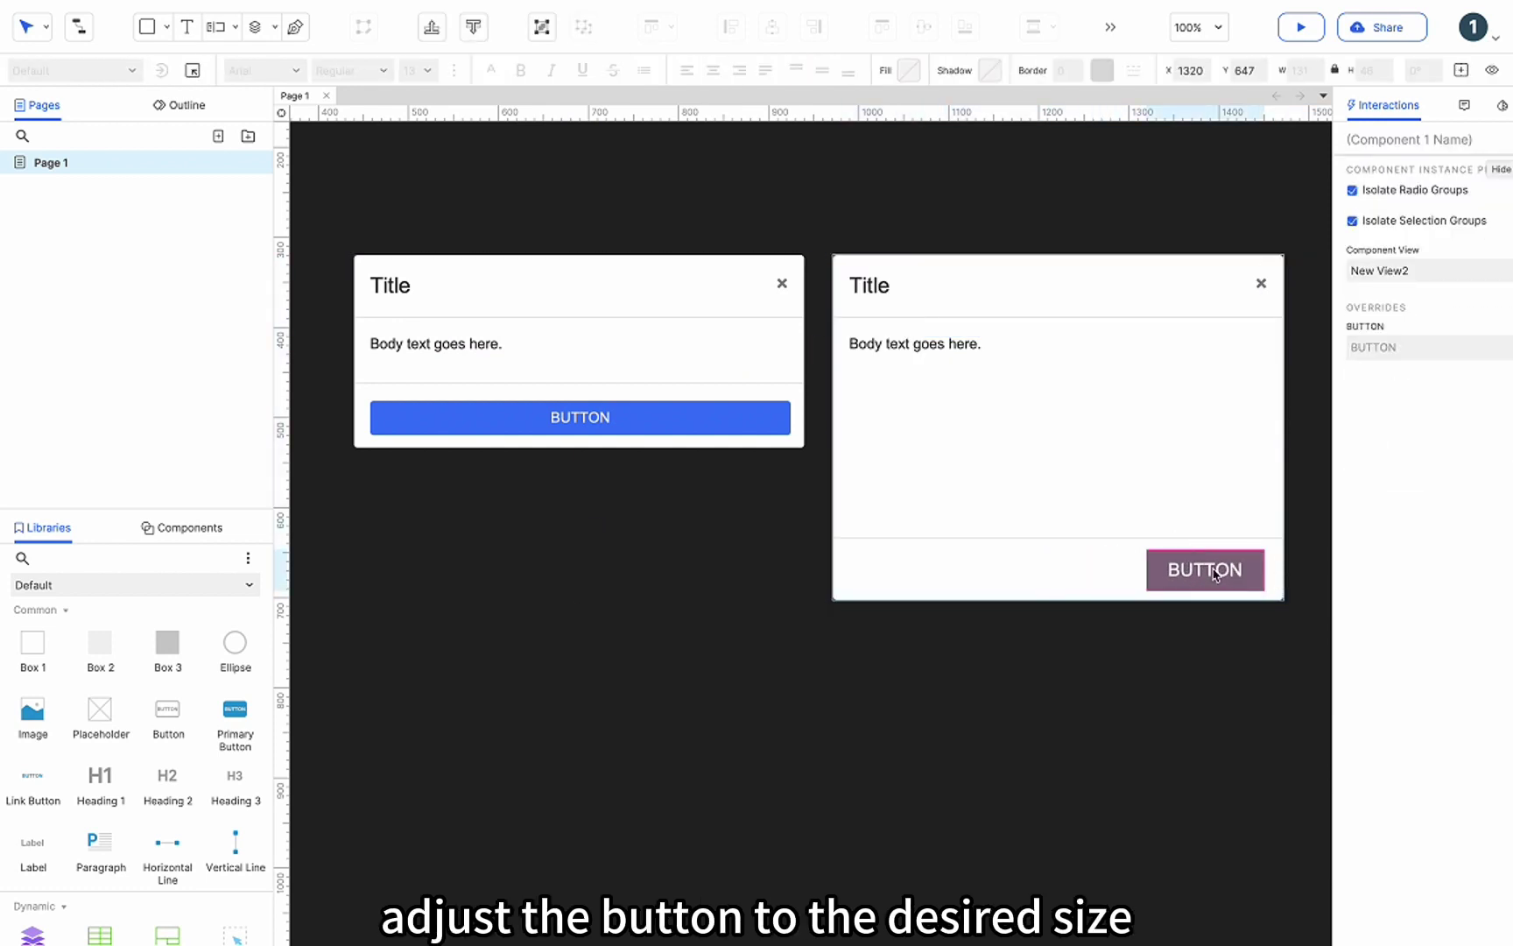
Cycle the component button through New View and New View2, set it to New View1, and move it to about X 990, Y 646.
{"action": "left_click", "coordinate": [1401, 271]}
{"action": "left_click", "coordinate": [1377, 321]}
{"action": "left_click", "coordinate": [1388, 278]}
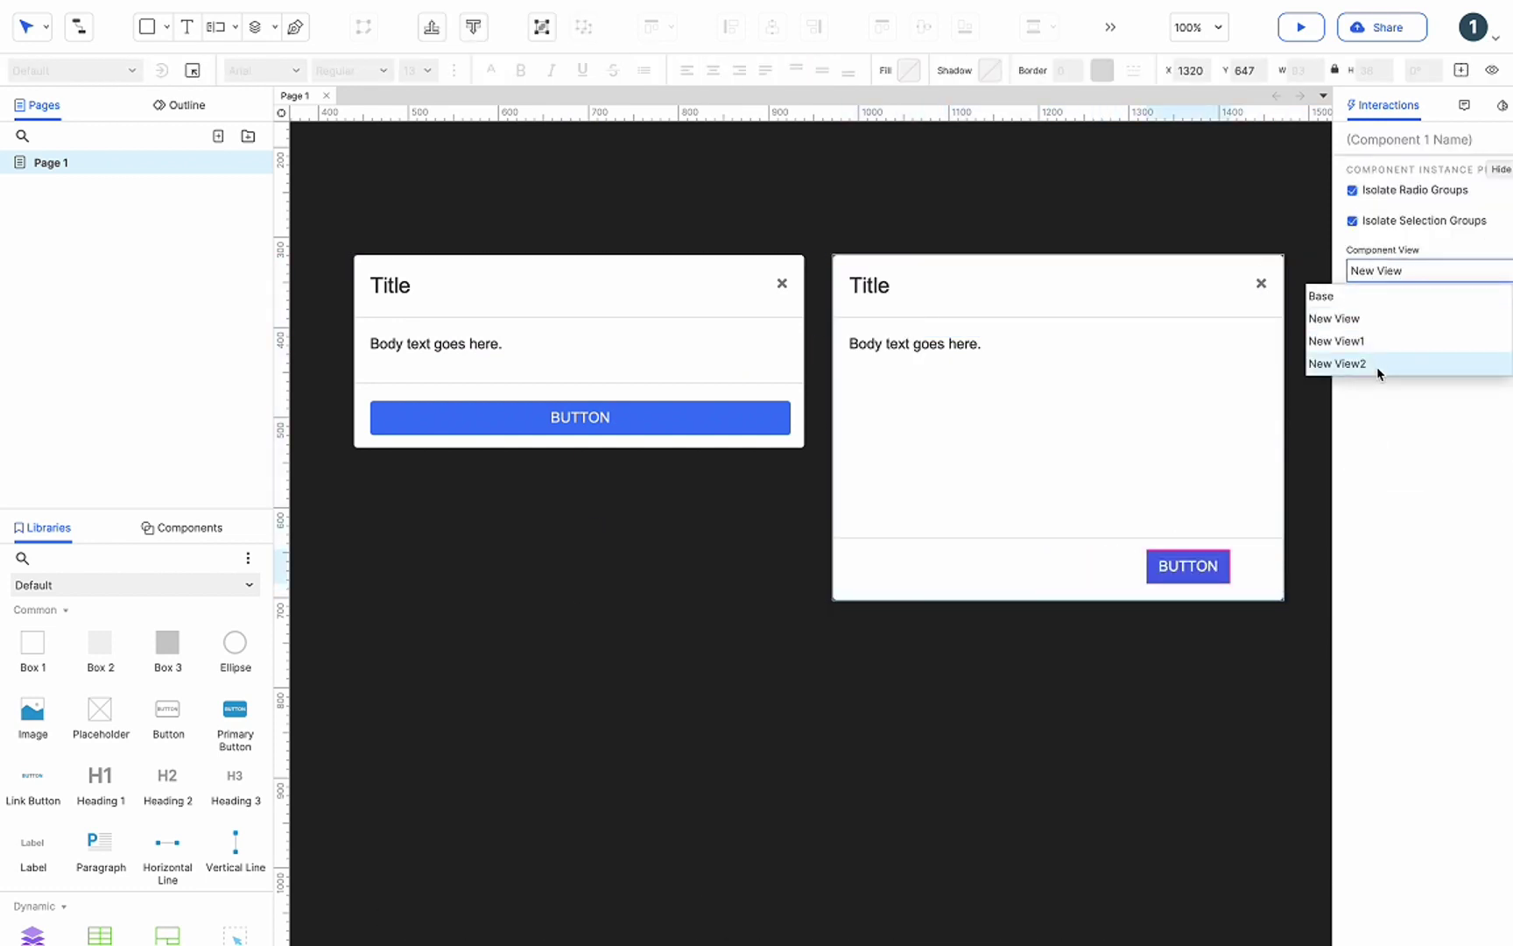
{"action": "left_click", "coordinate": [1375, 363]}
{"action": "left_click", "coordinate": [1366, 270]}
{"action": "left_click", "coordinate": [1375, 342]}
{"action": "left_click_drag", "start_coordinate": [1179, 571], "coordinate": [893, 569]}
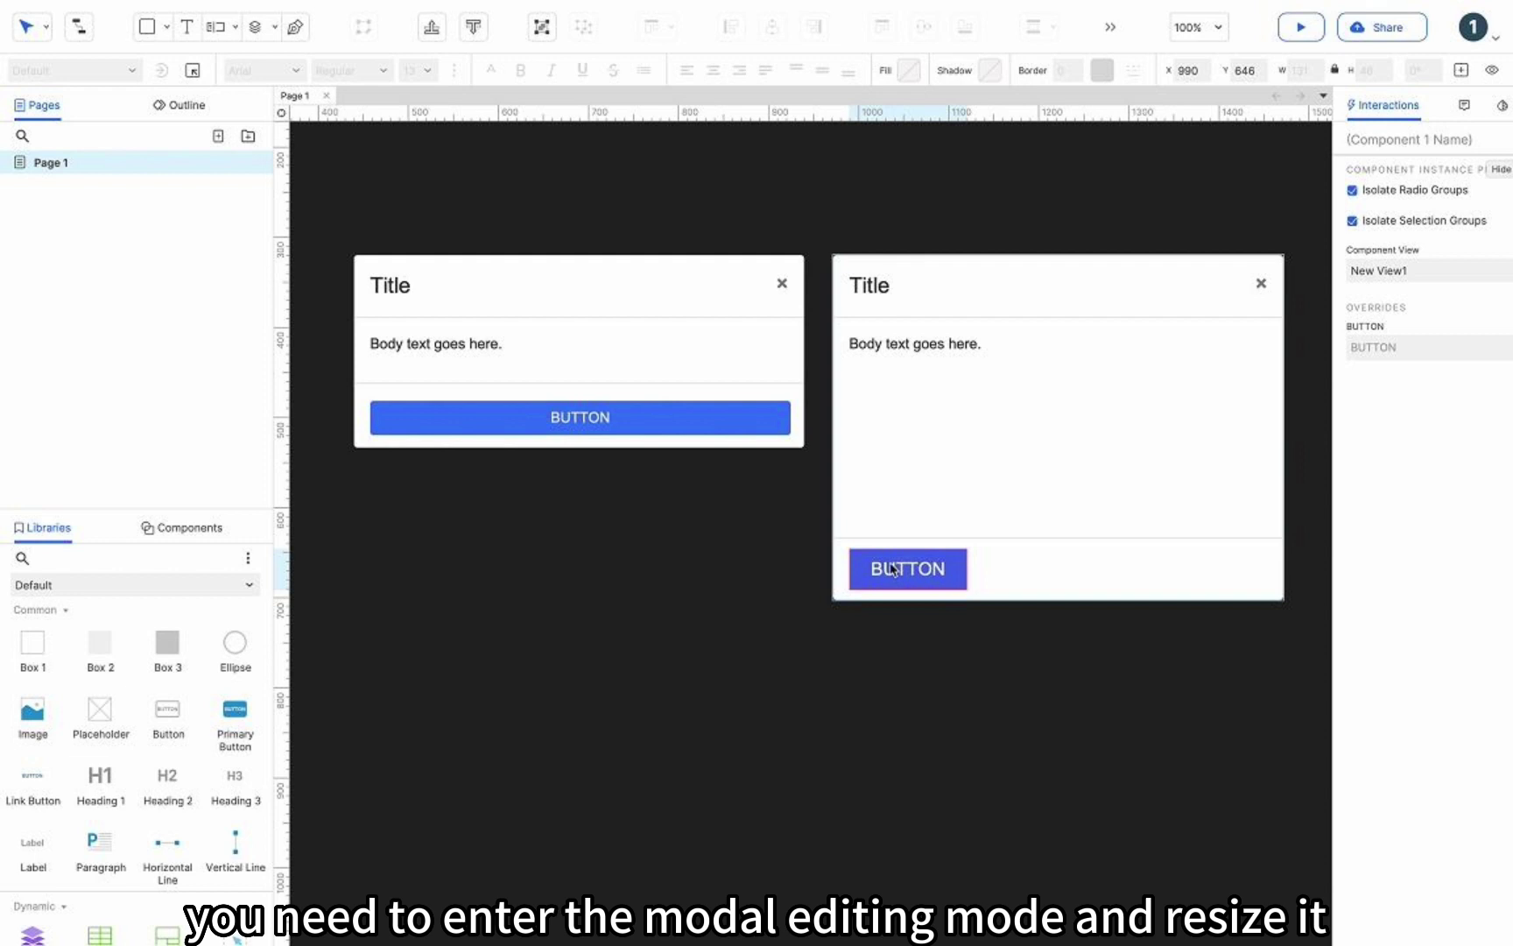
Widen the New View1 button to about 434 inside the component and close the component.
{"action": "double_click", "coordinate": [892, 568]}
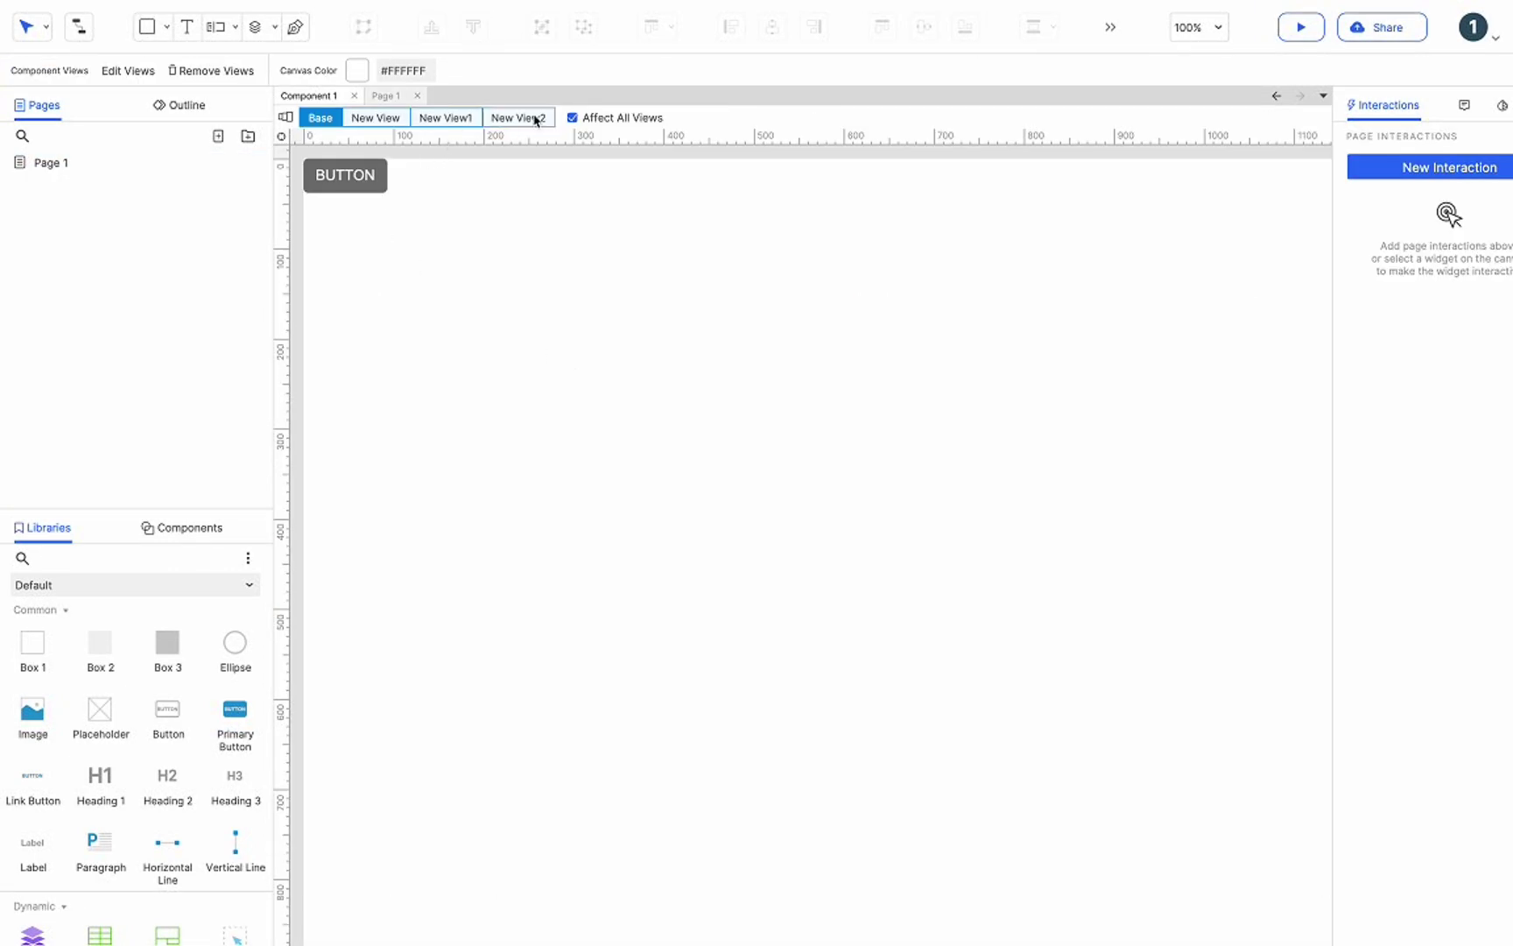
{"action": "left_click", "coordinate": [460, 119]}
{"action": "left_click", "coordinate": [411, 179]}
{"action": "left_click_drag", "start_coordinate": [422, 178], "coordinate": [691, 179]}
{"action": "left_click", "coordinate": [651, 366]}
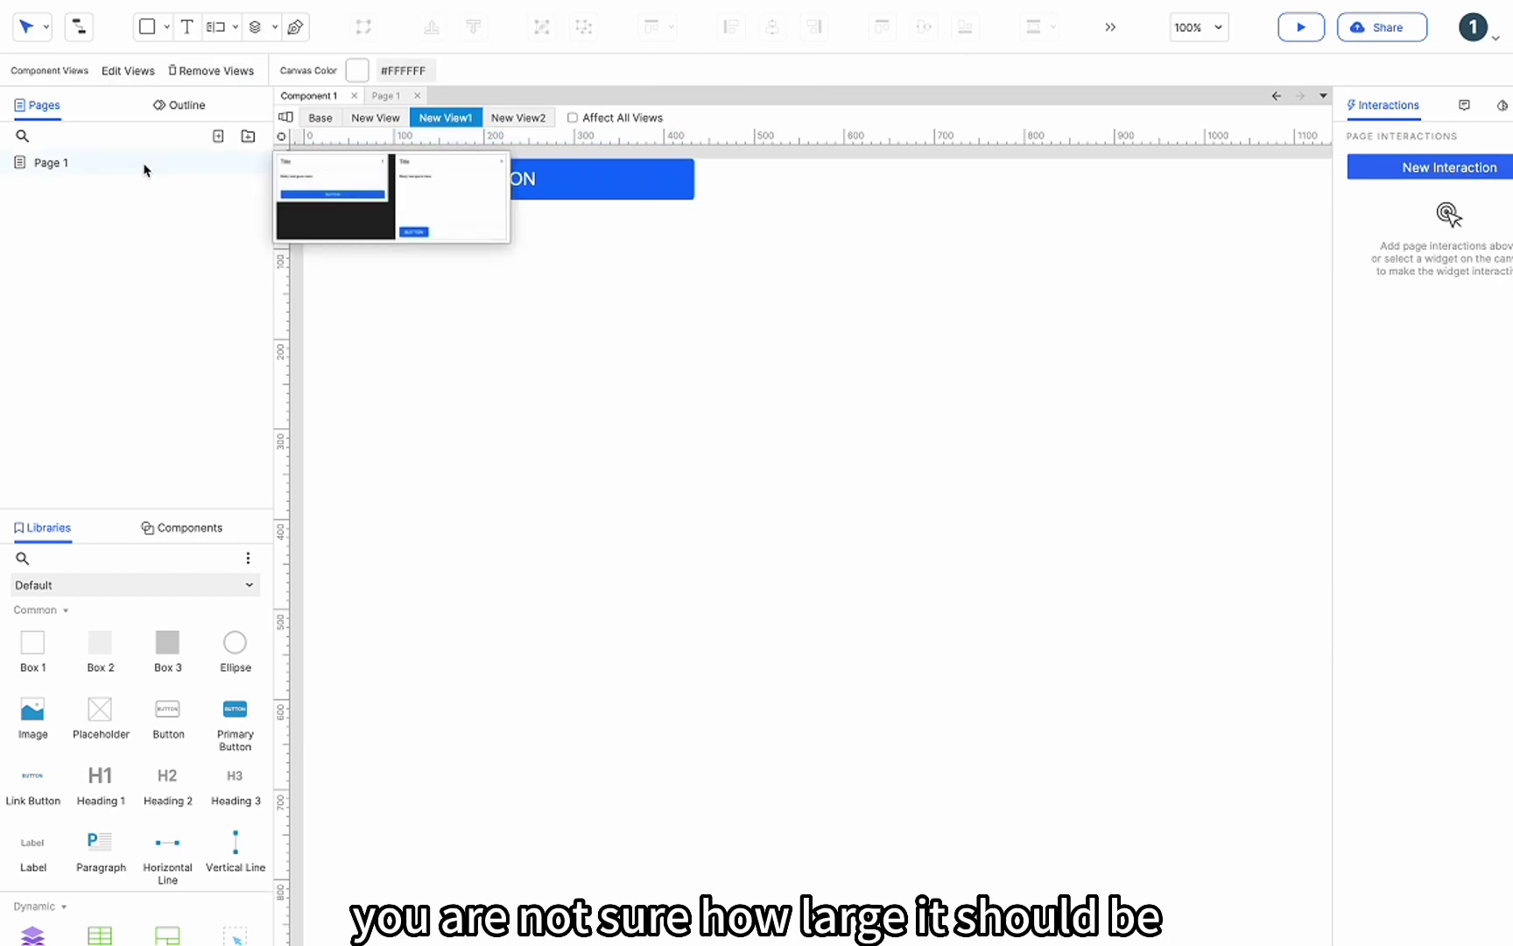
{"action": "left_click", "coordinate": [353, 96]}
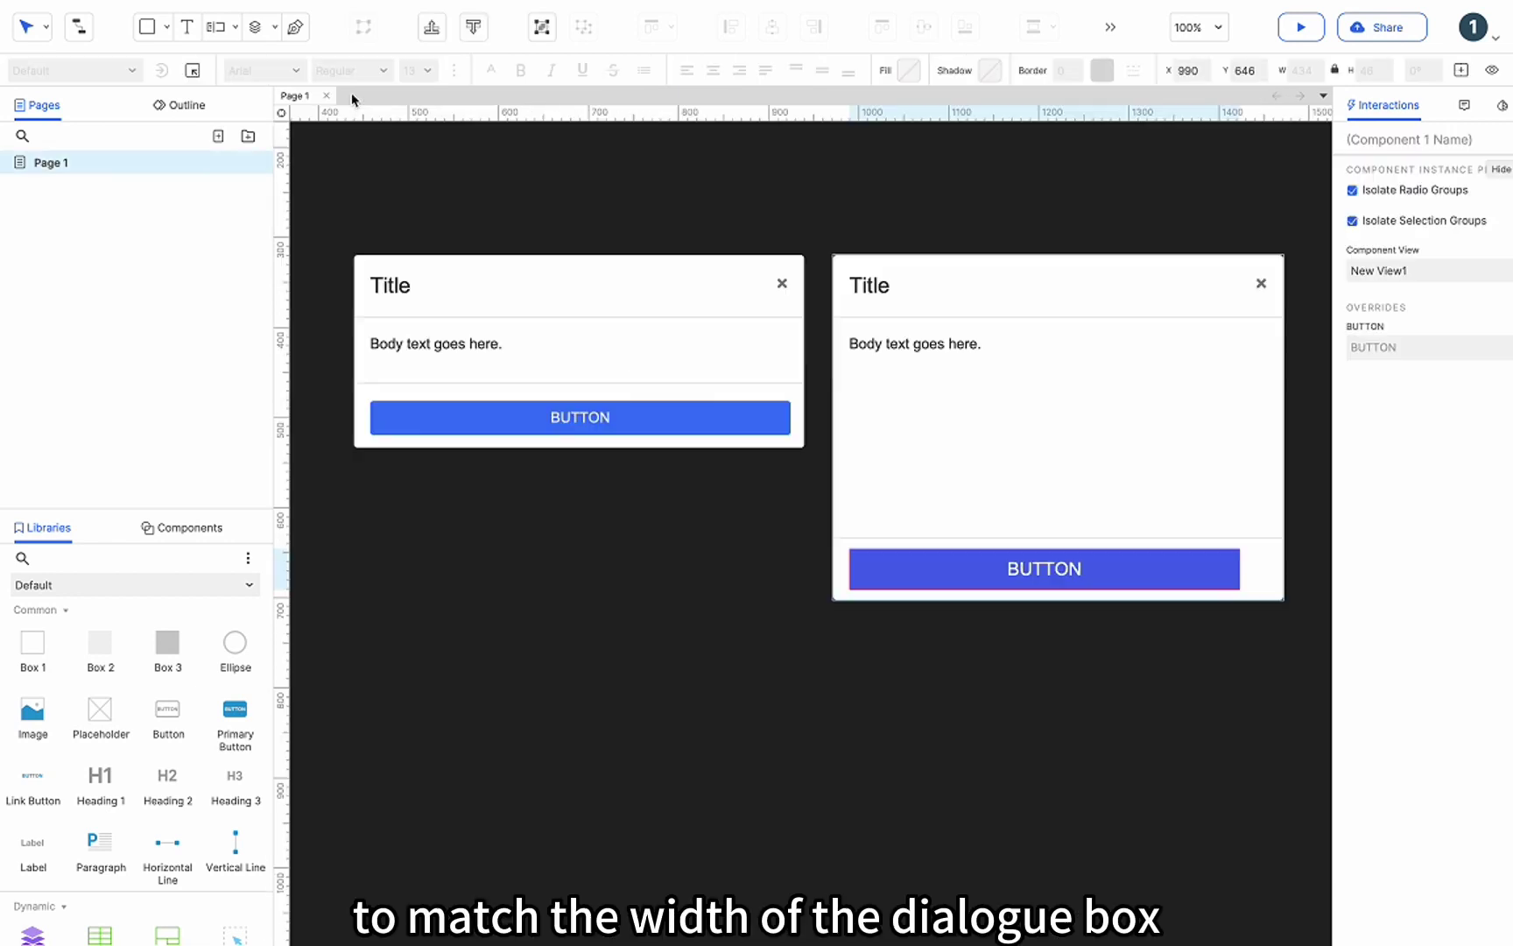
Reopen the component, extend the New View1 button to about 469 wide, and return to Page 1.
{"action": "double_click", "coordinate": [1119, 578]}
{"action": "left_click", "coordinate": [455, 118]}
{"action": "left_click", "coordinate": [690, 179]}
{"action": "left_click_drag", "start_coordinate": [693, 179], "coordinate": [720, 180]}
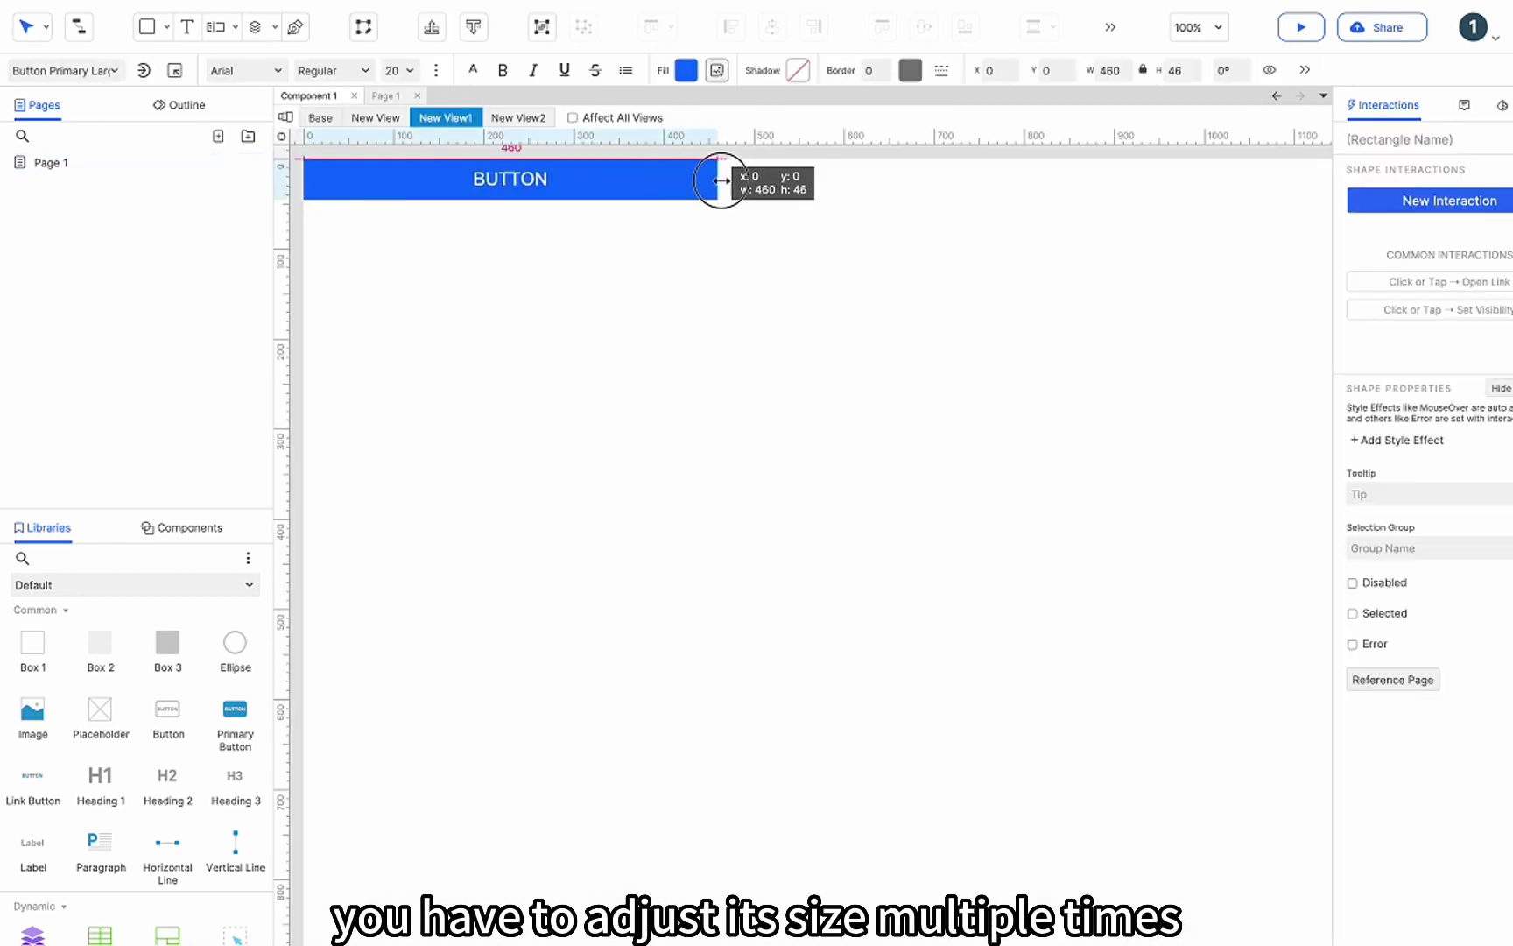
{"action": "left_click", "coordinate": [149, 159]}
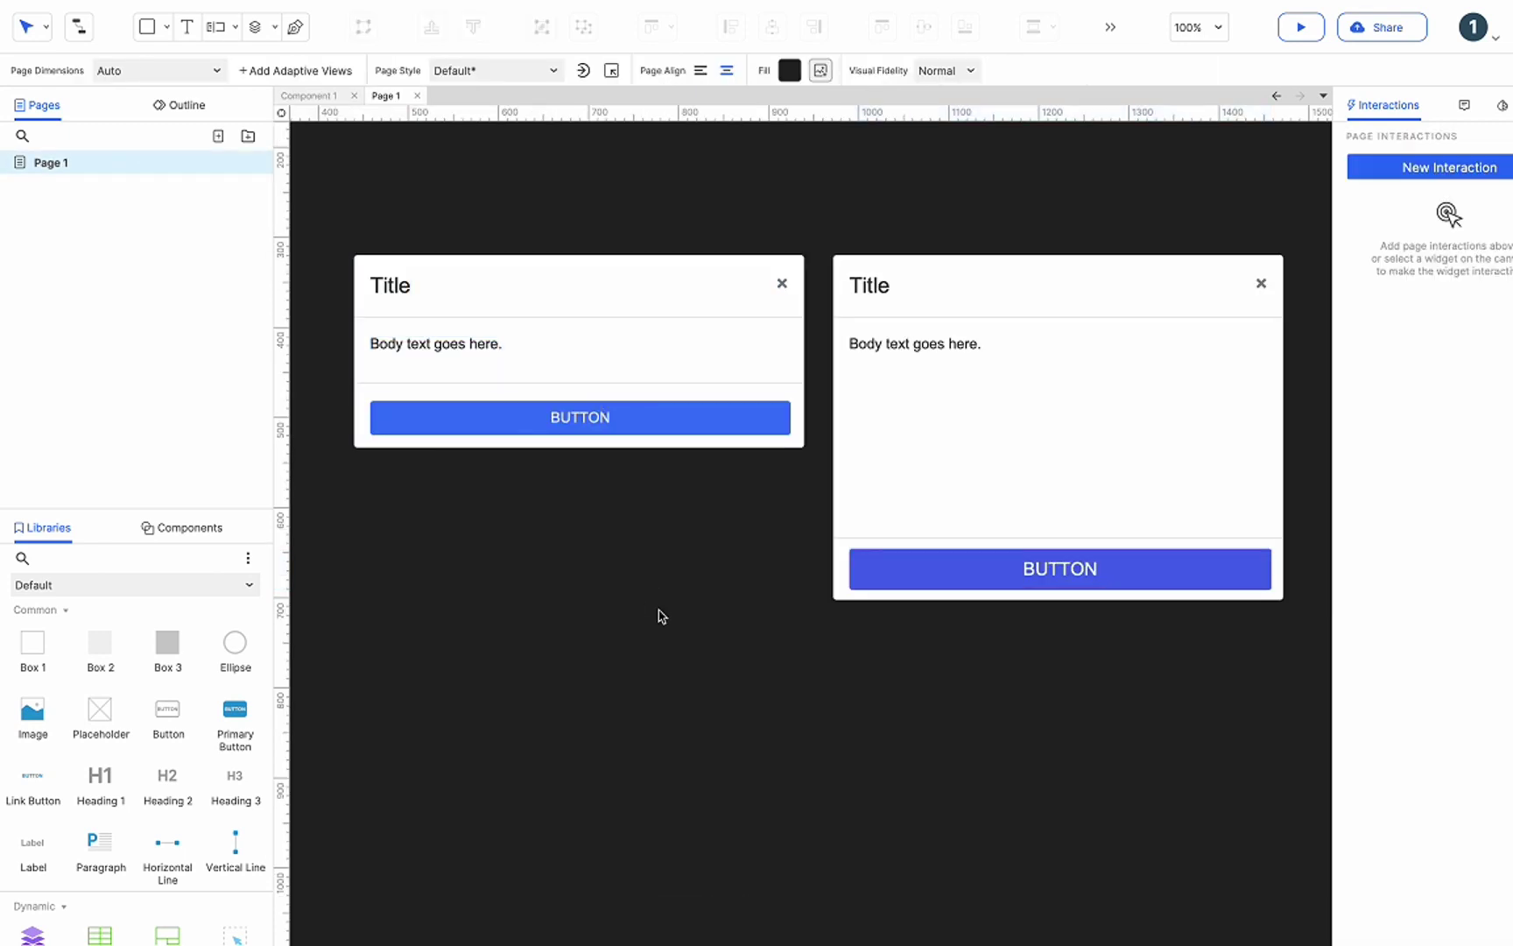
Break the larger dialog's button away from its component and resize it to 467 wide directly on the page.
{"action": "right_click", "coordinate": [990, 571]}
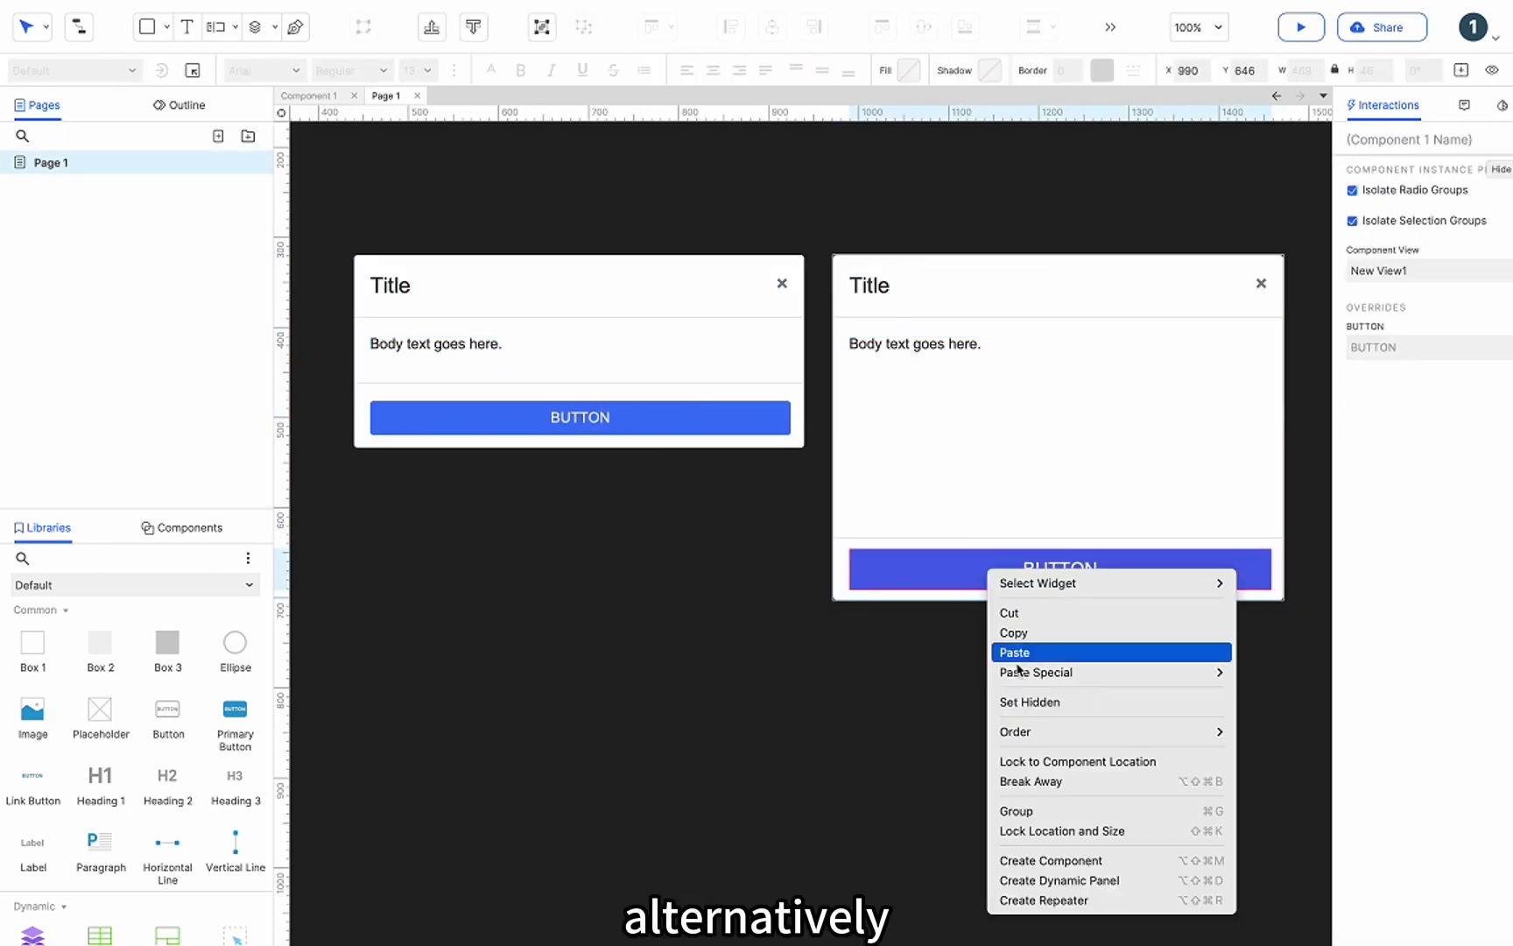
{"action": "left_click", "coordinate": [1040, 782]}
{"action": "left_click_drag", "start_coordinate": [1272, 569], "coordinate": [1270, 571]}
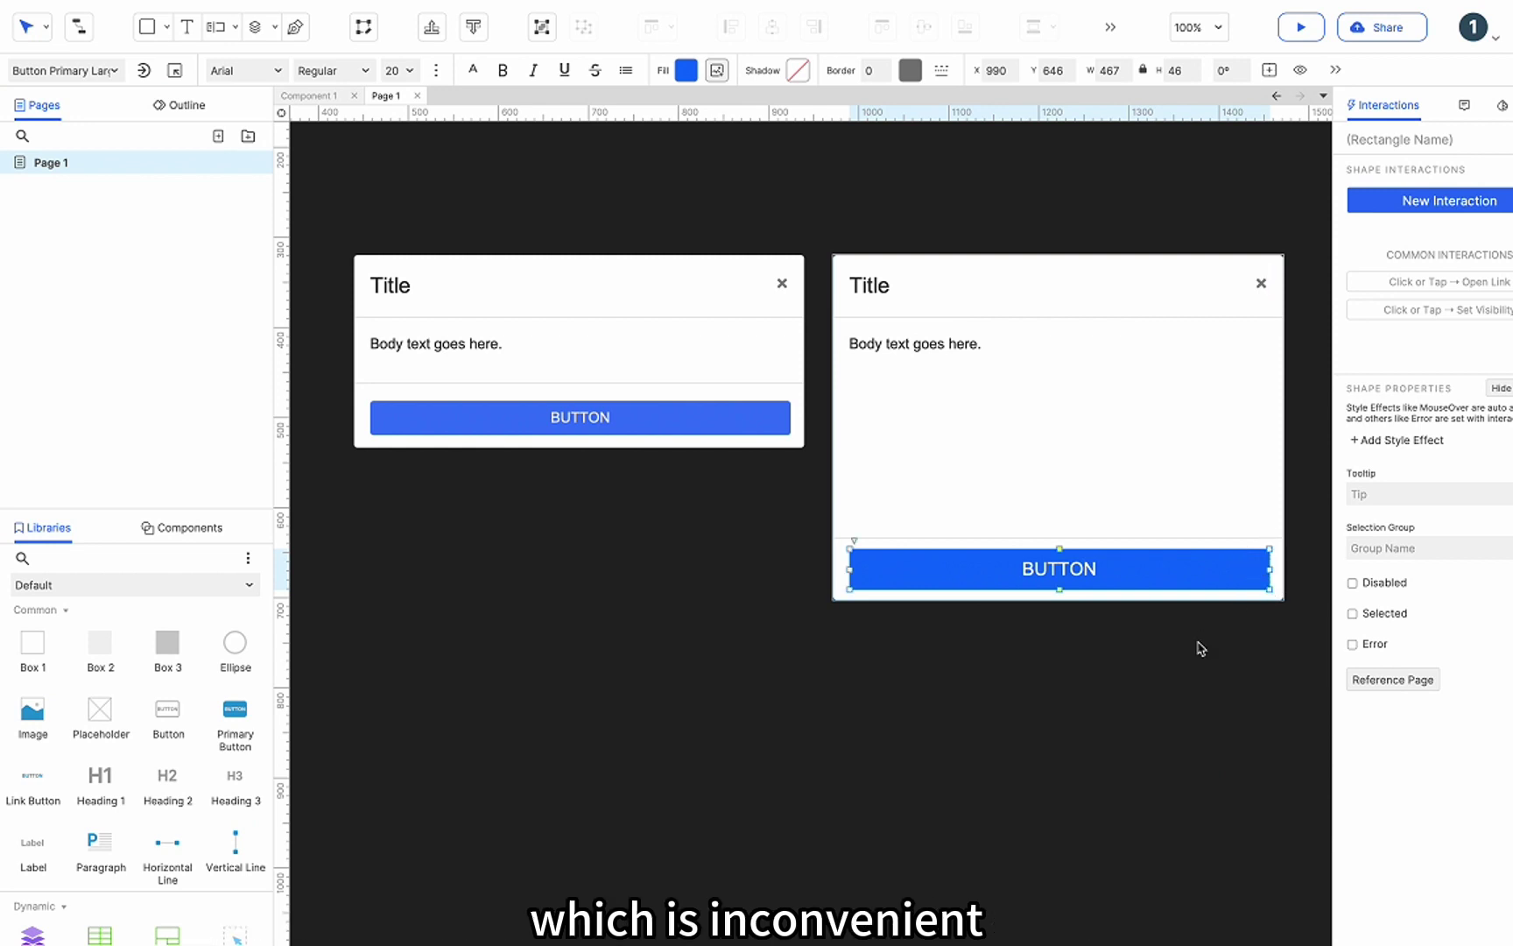
{"action": "left_click", "coordinate": [1200, 648]}
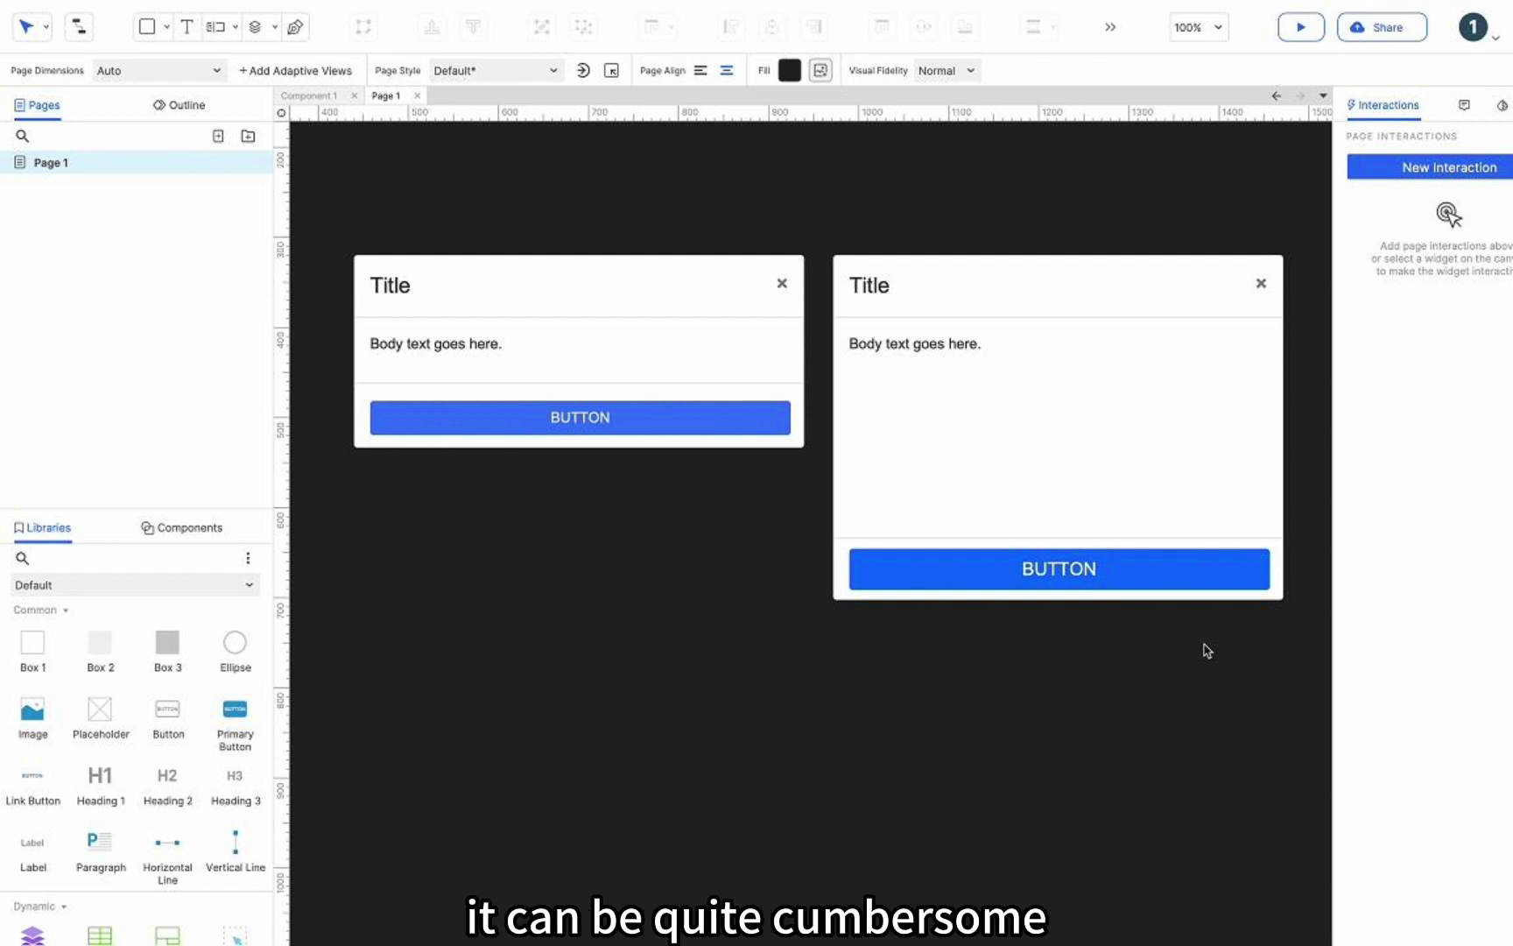
Convert the entire smaller dialog into a dynamic panel.
{"action": "left_click_drag", "start_coordinate": [813, 508], "coordinate": [333, 255]}
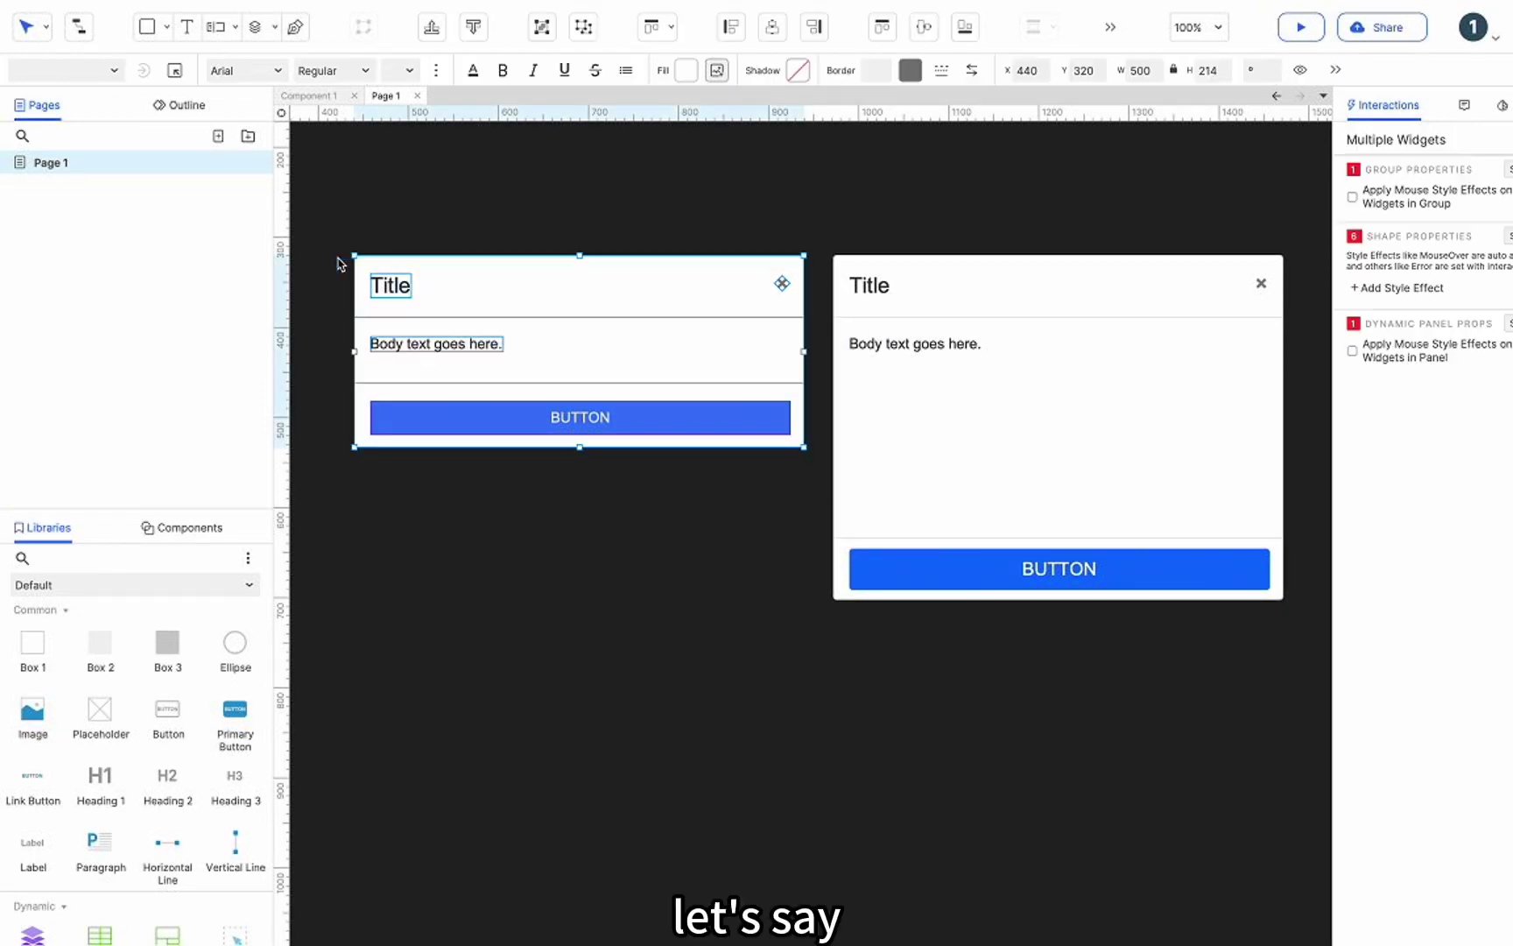
{"action": "right_click", "coordinate": [510, 296]}
{"action": "left_click", "coordinate": [581, 596]}
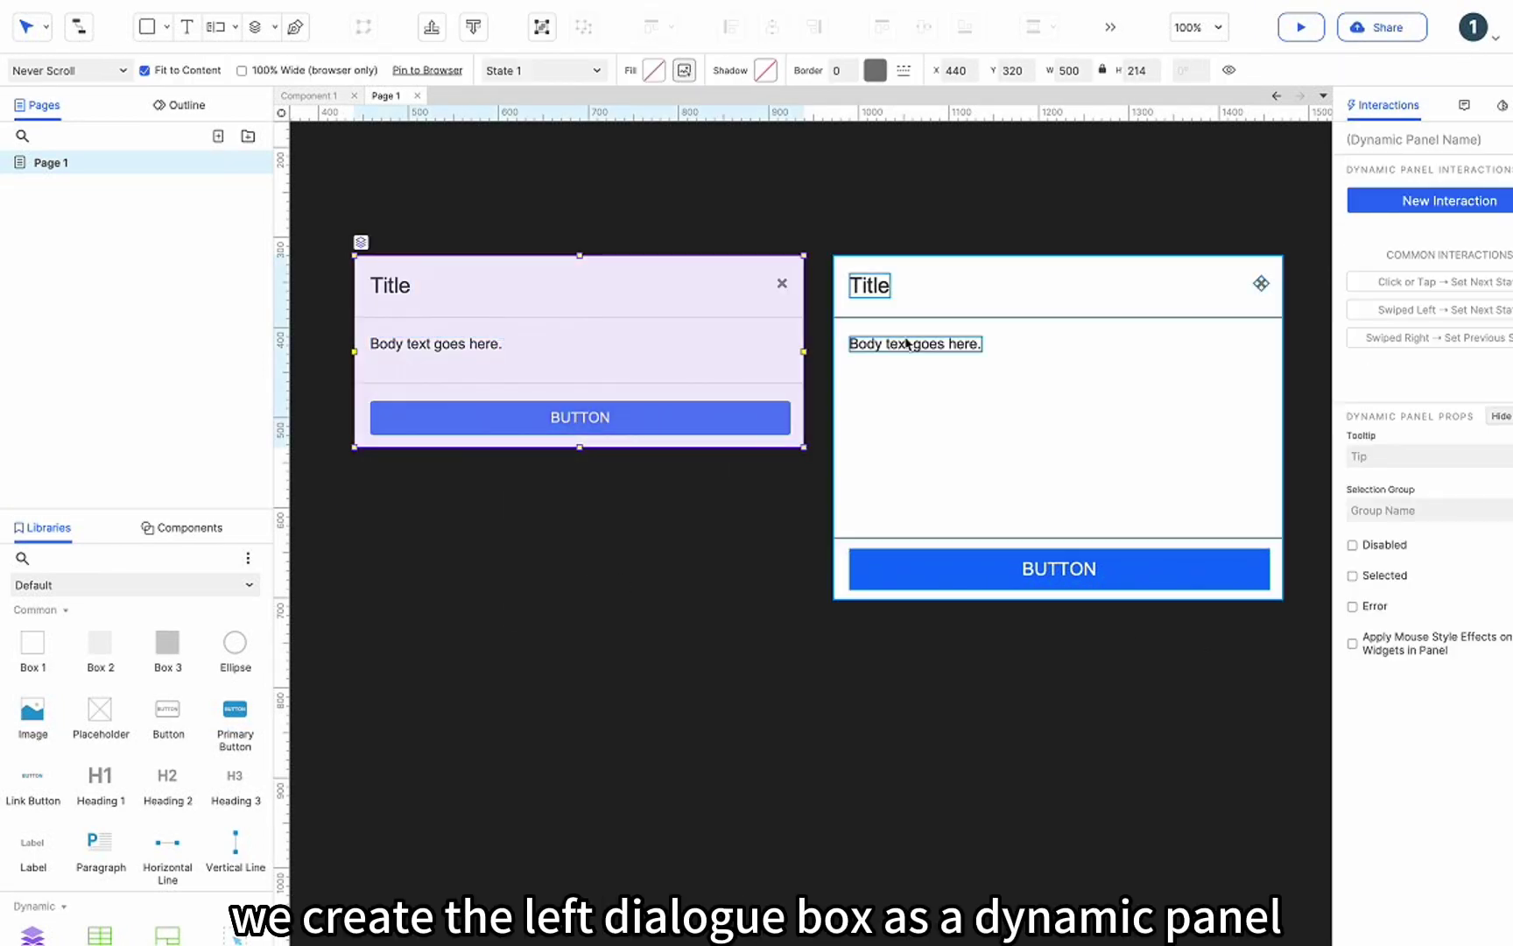
Try resizing the smaller dialog's dynamic panel and shrinking the dialog group inside State 1, and undo the resizing.
{"action": "left_click_drag", "start_coordinate": [802, 447], "coordinate": [888, 524]}
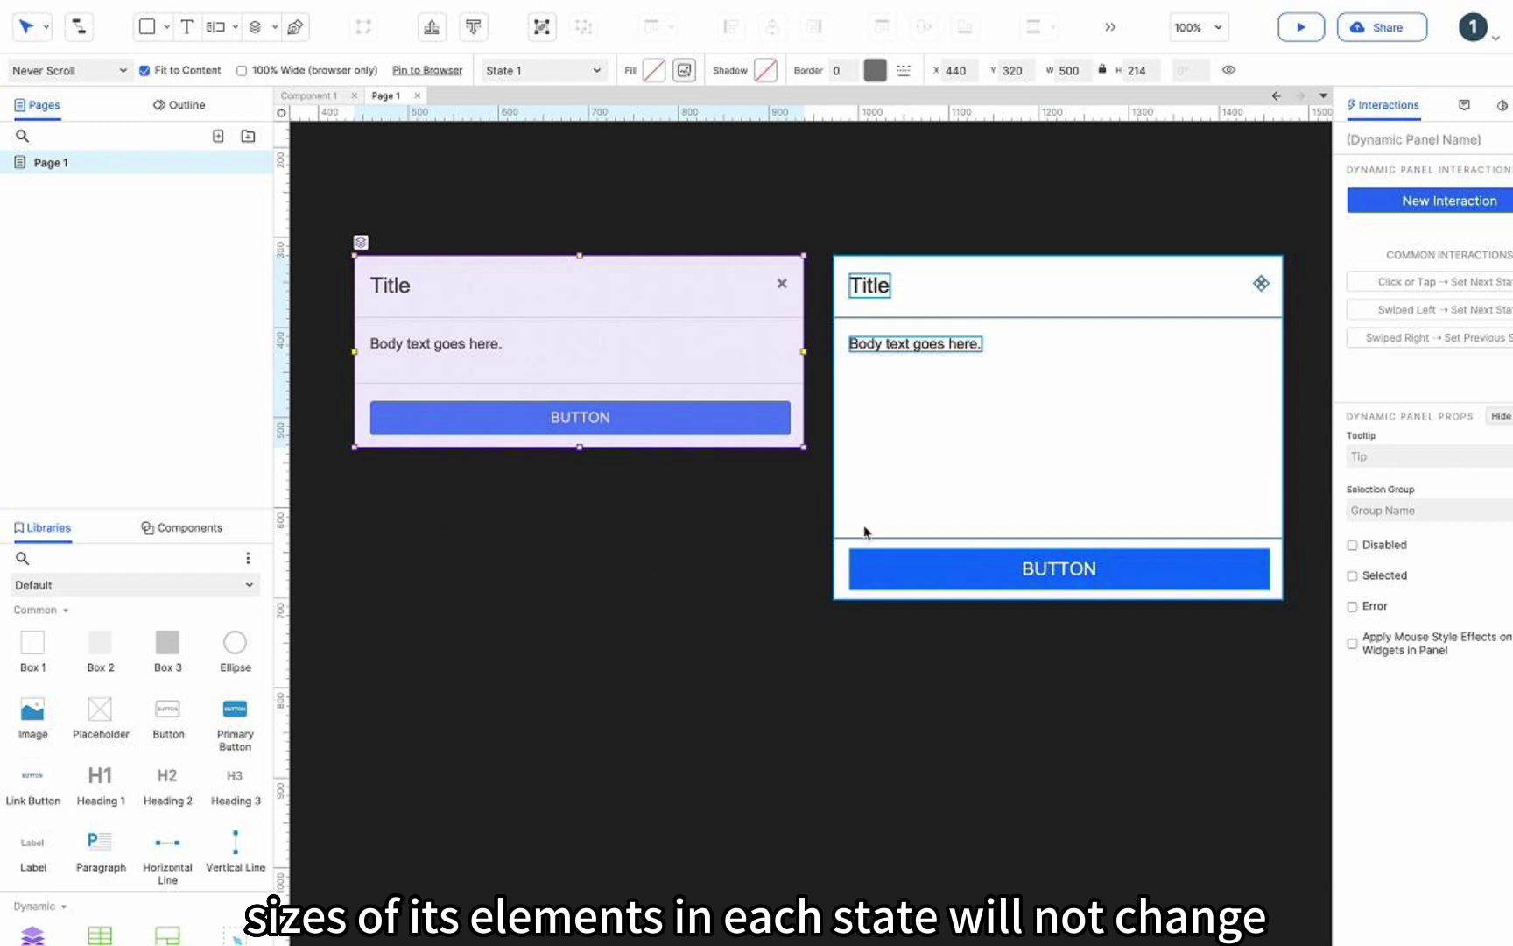
{"action": "double_click", "coordinate": [527, 327]}
{"action": "left_click_drag", "start_coordinate": [321, 219], "coordinate": [696, 402]}
{"action": "key", "text": "Escape"}
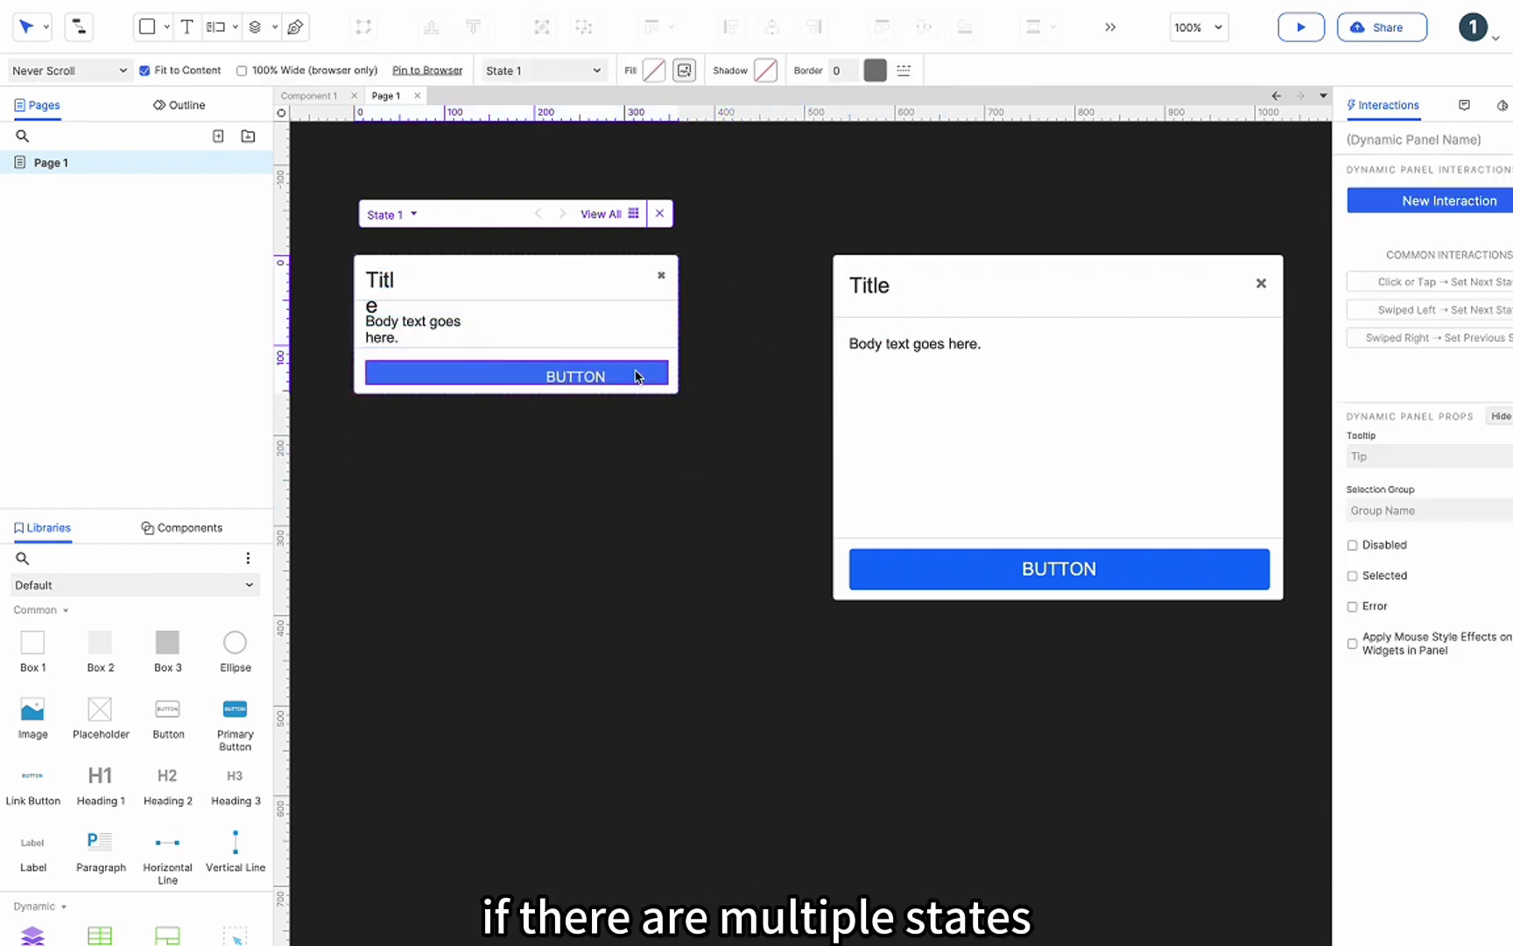
{"action": "left_click", "coordinate": [634, 375]}
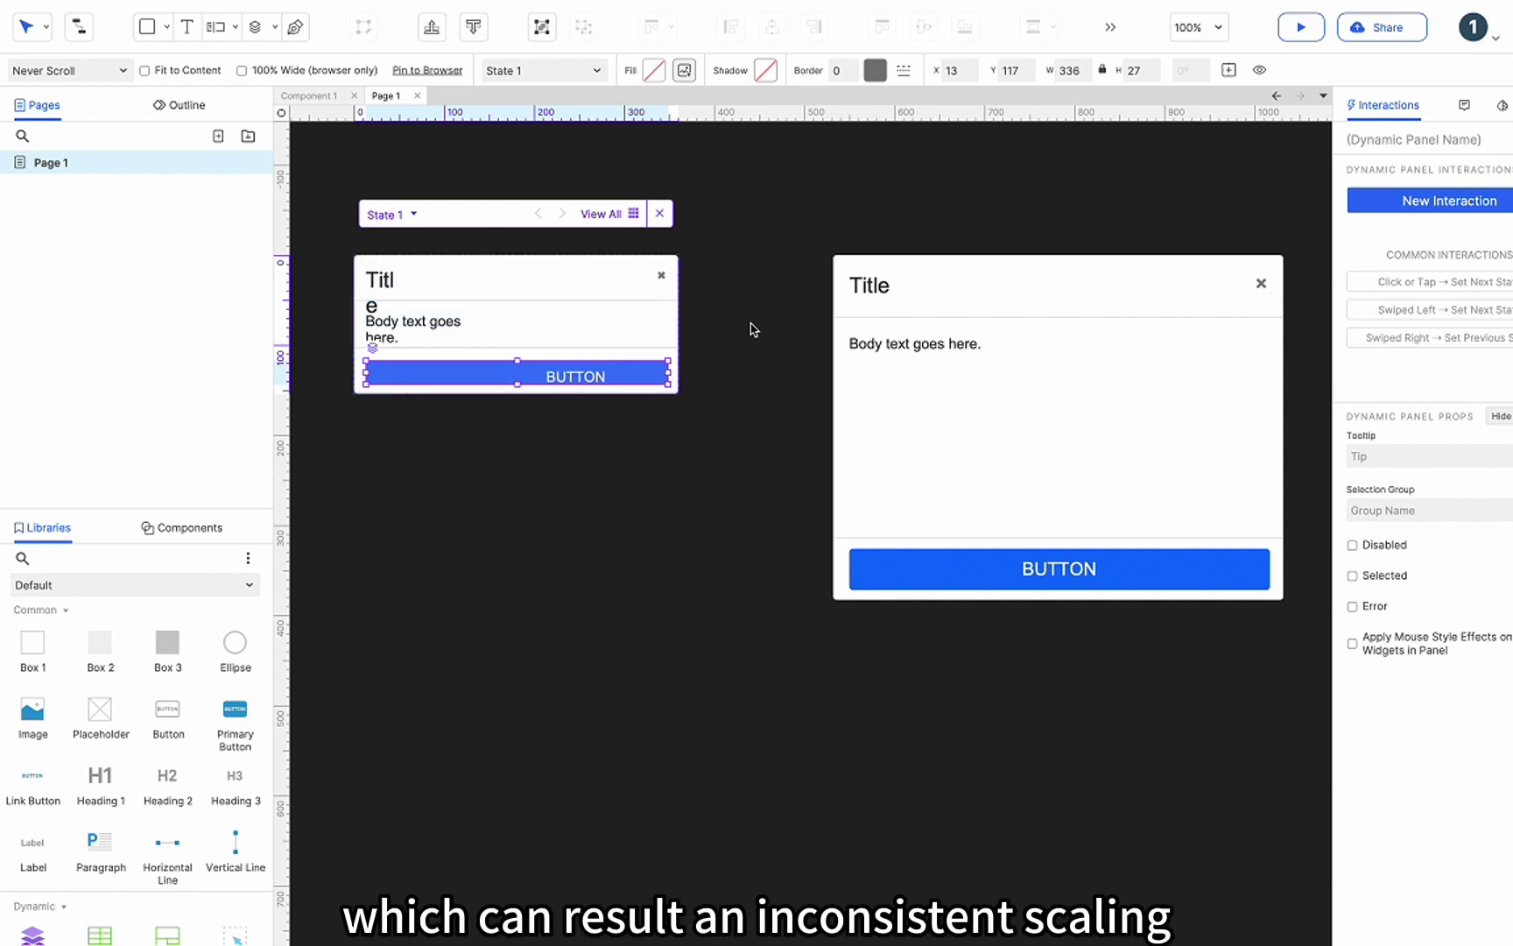
{"action": "left_click", "coordinate": [760, 338]}
{"action": "key", "text": "ctrl+z"}
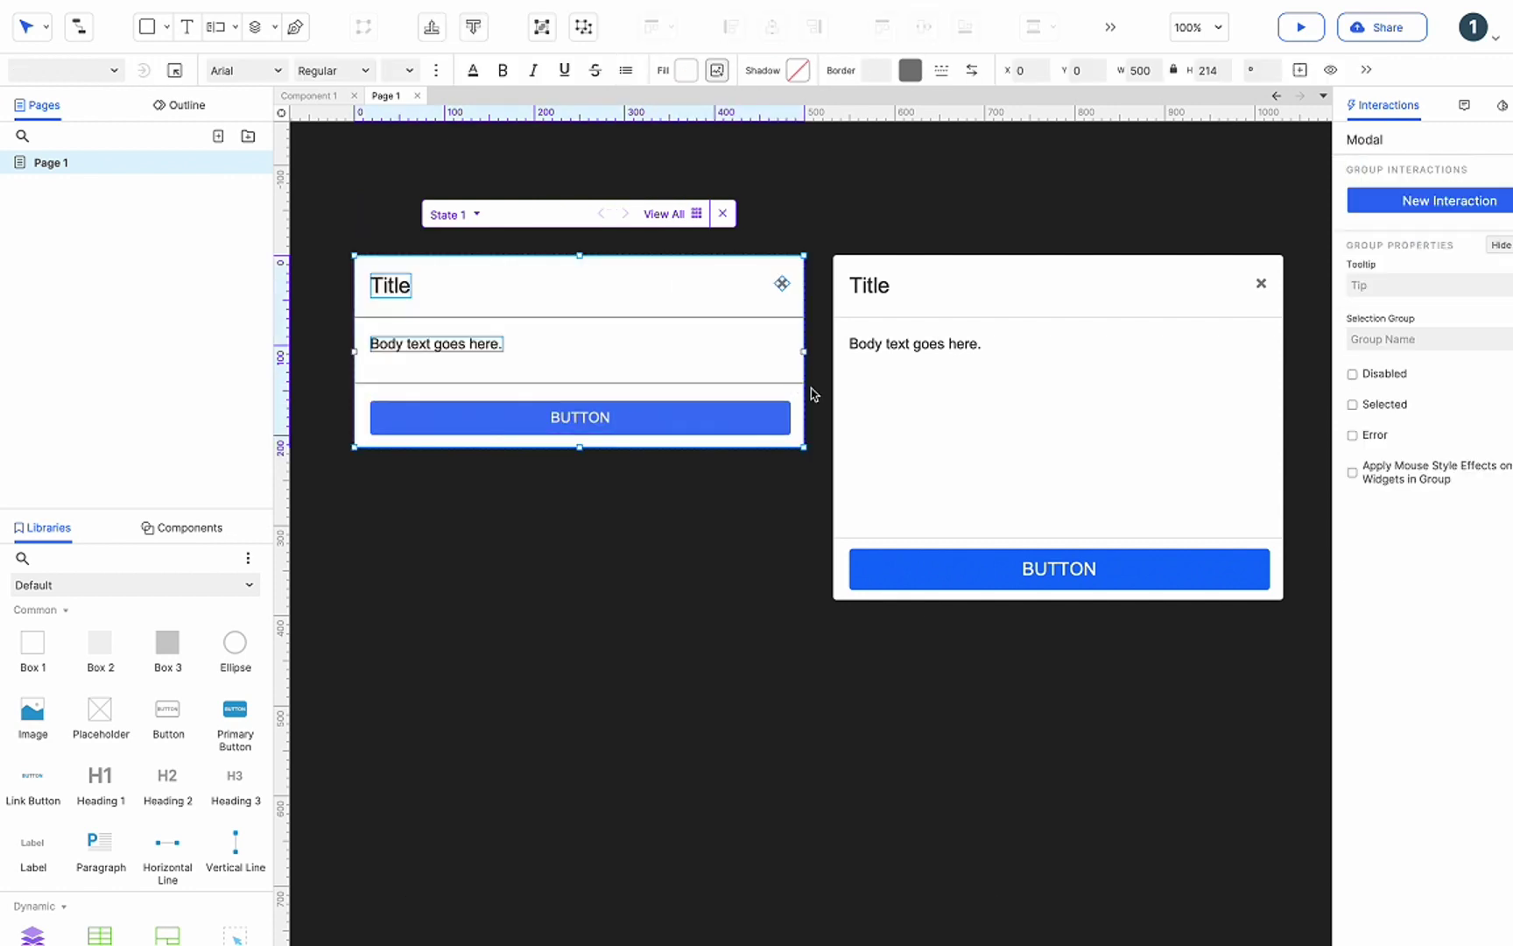
Create a component from the blue block button in the larger dialog's footer.
{"action": "left_click", "coordinate": [1007, 561]}
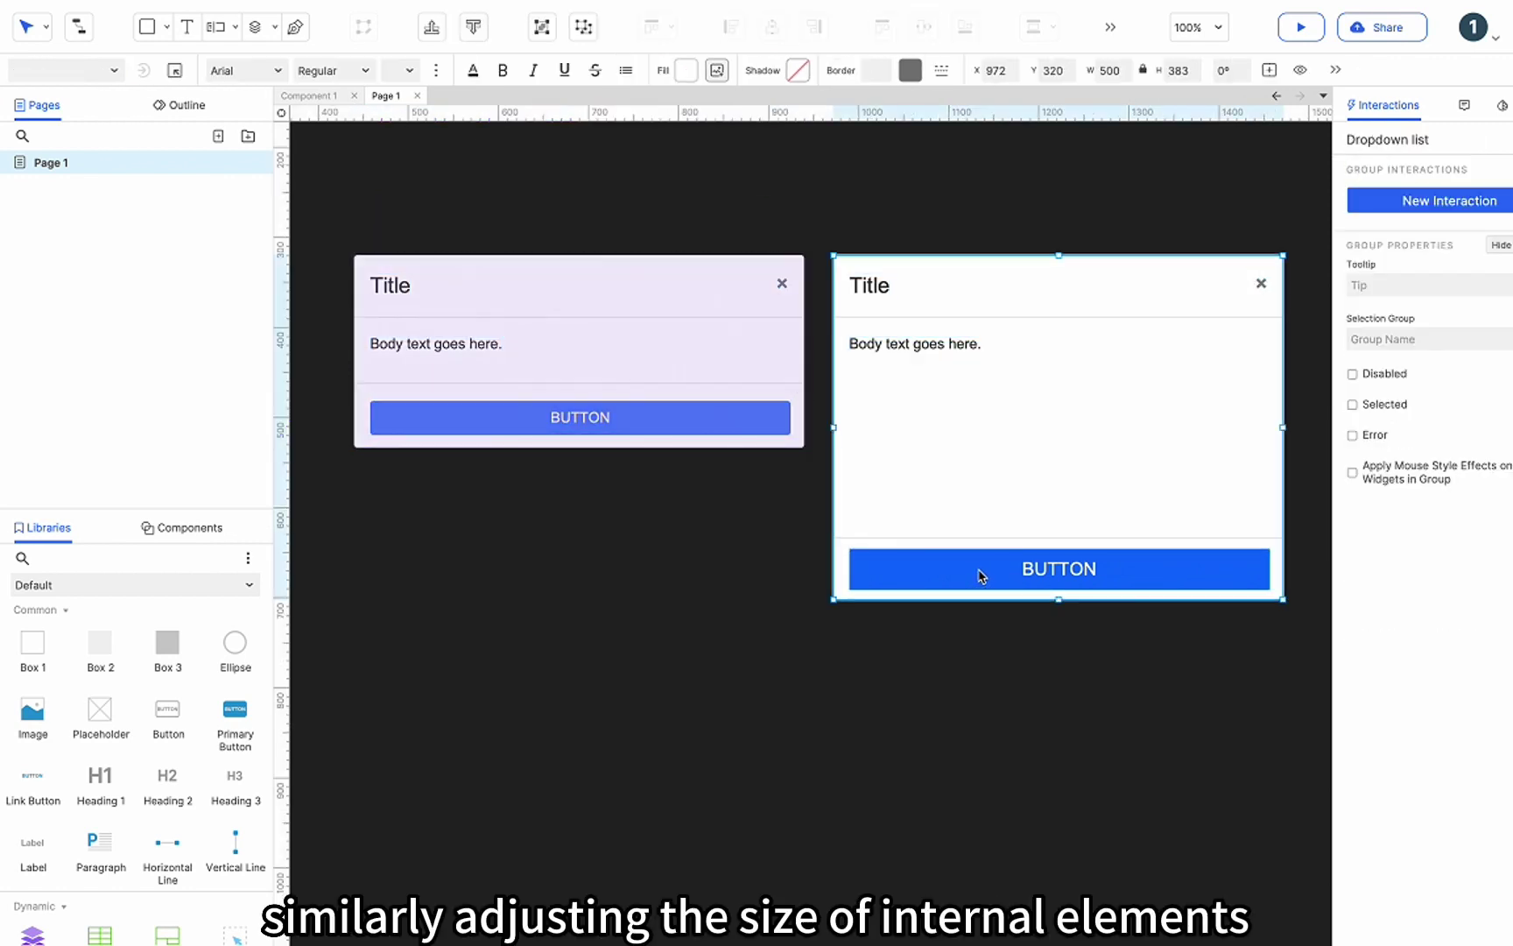
{"action": "left_click", "coordinate": [939, 585]}
{"action": "right_click", "coordinate": [950, 578]}
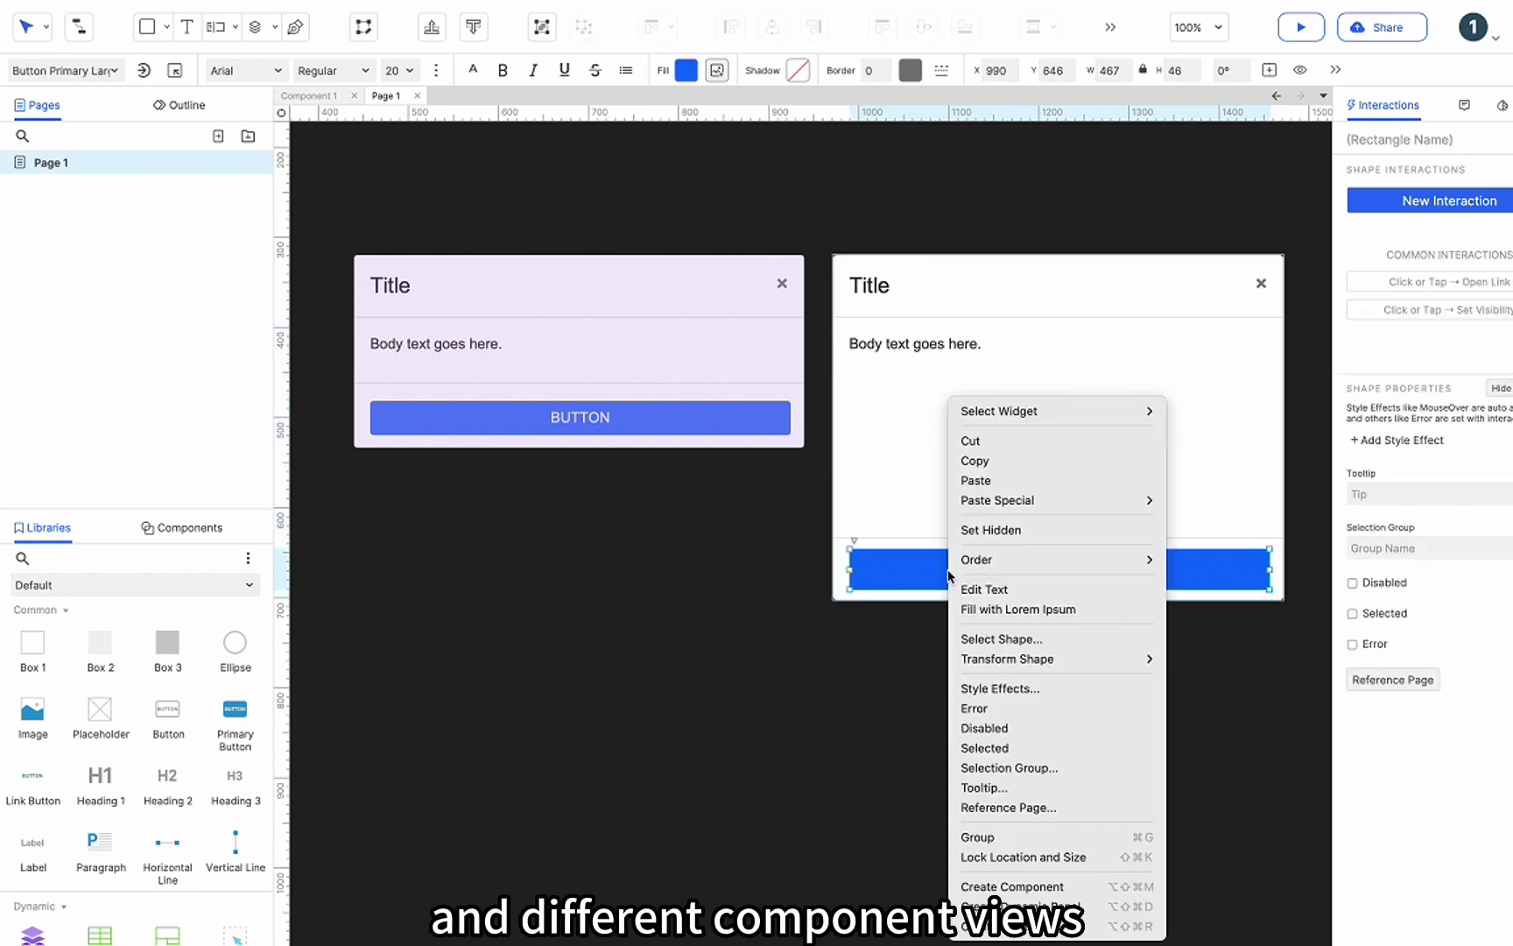
{"action": "left_click", "coordinate": [1002, 887]}
{"action": "left_click_drag", "start_coordinate": [867, 554], "coordinate": [902, 571]}
{"action": "left_click_drag", "start_coordinate": [1333, 187], "coordinate": [1264, 187]}
{"action": "scroll", "coordinate": [951, 582], "scroll_direction": "right", "scroll_amount": 2}
{"action": "scroll", "coordinate": [951, 582], "scroll_direction": "up", "scroll_amount": 1}
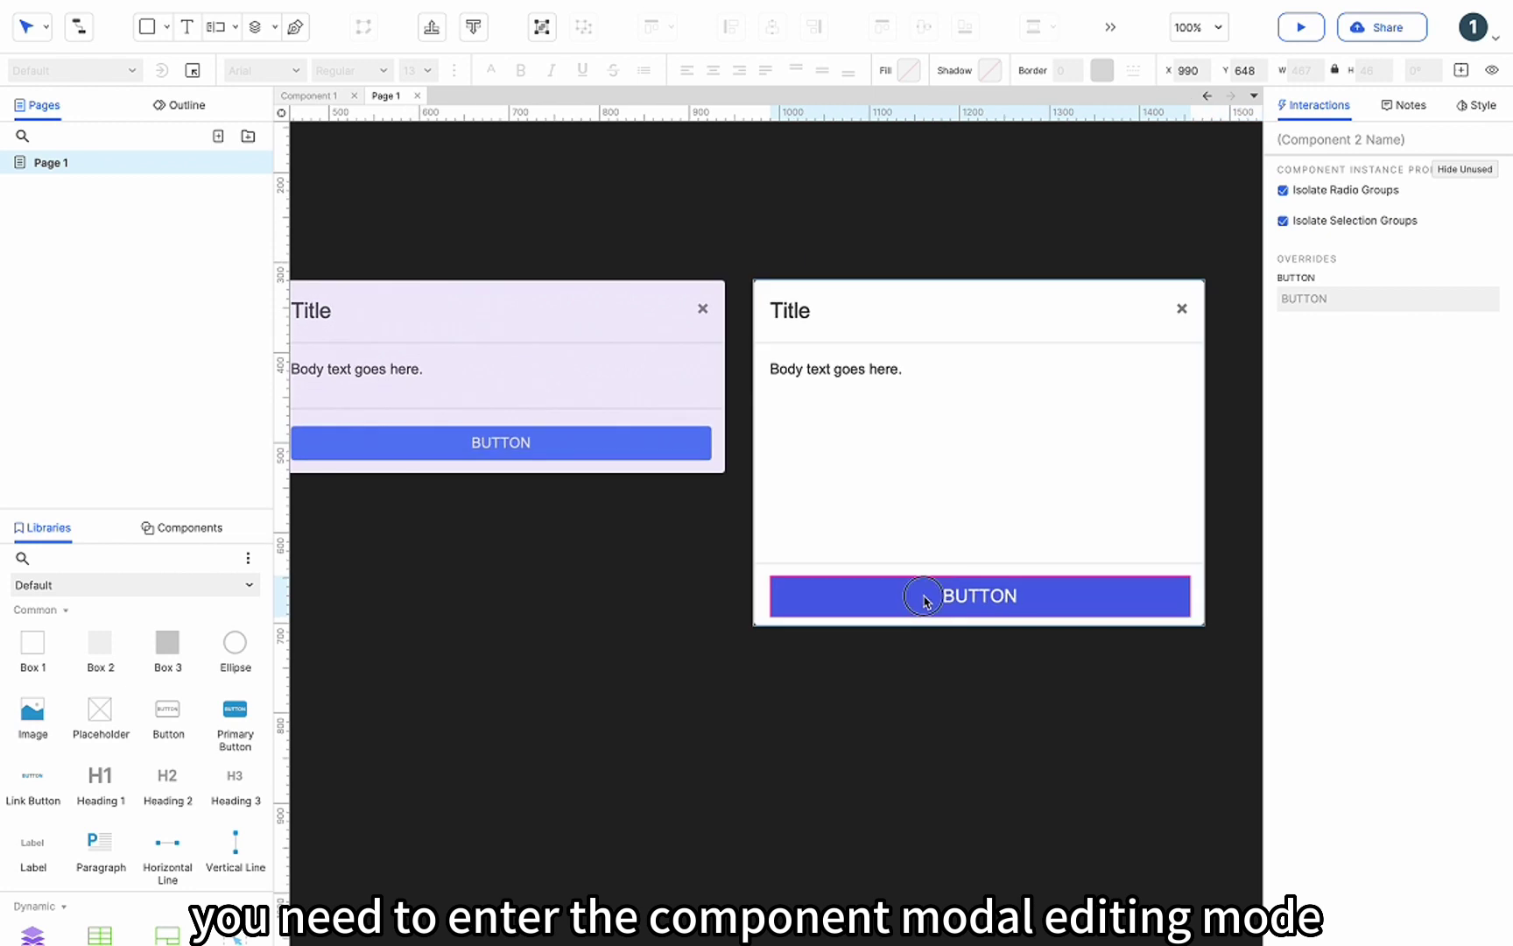
Open the new button component, shrink its button to about 289 wide, and return to the page to select the instance.
{"action": "double_click", "coordinate": [923, 600]}
{"action": "left_click", "coordinate": [622, 155]}
{"action": "left_click_drag", "start_coordinate": [726, 181], "coordinate": [563, 162]}
{"action": "left_click", "coordinate": [355, 95]}
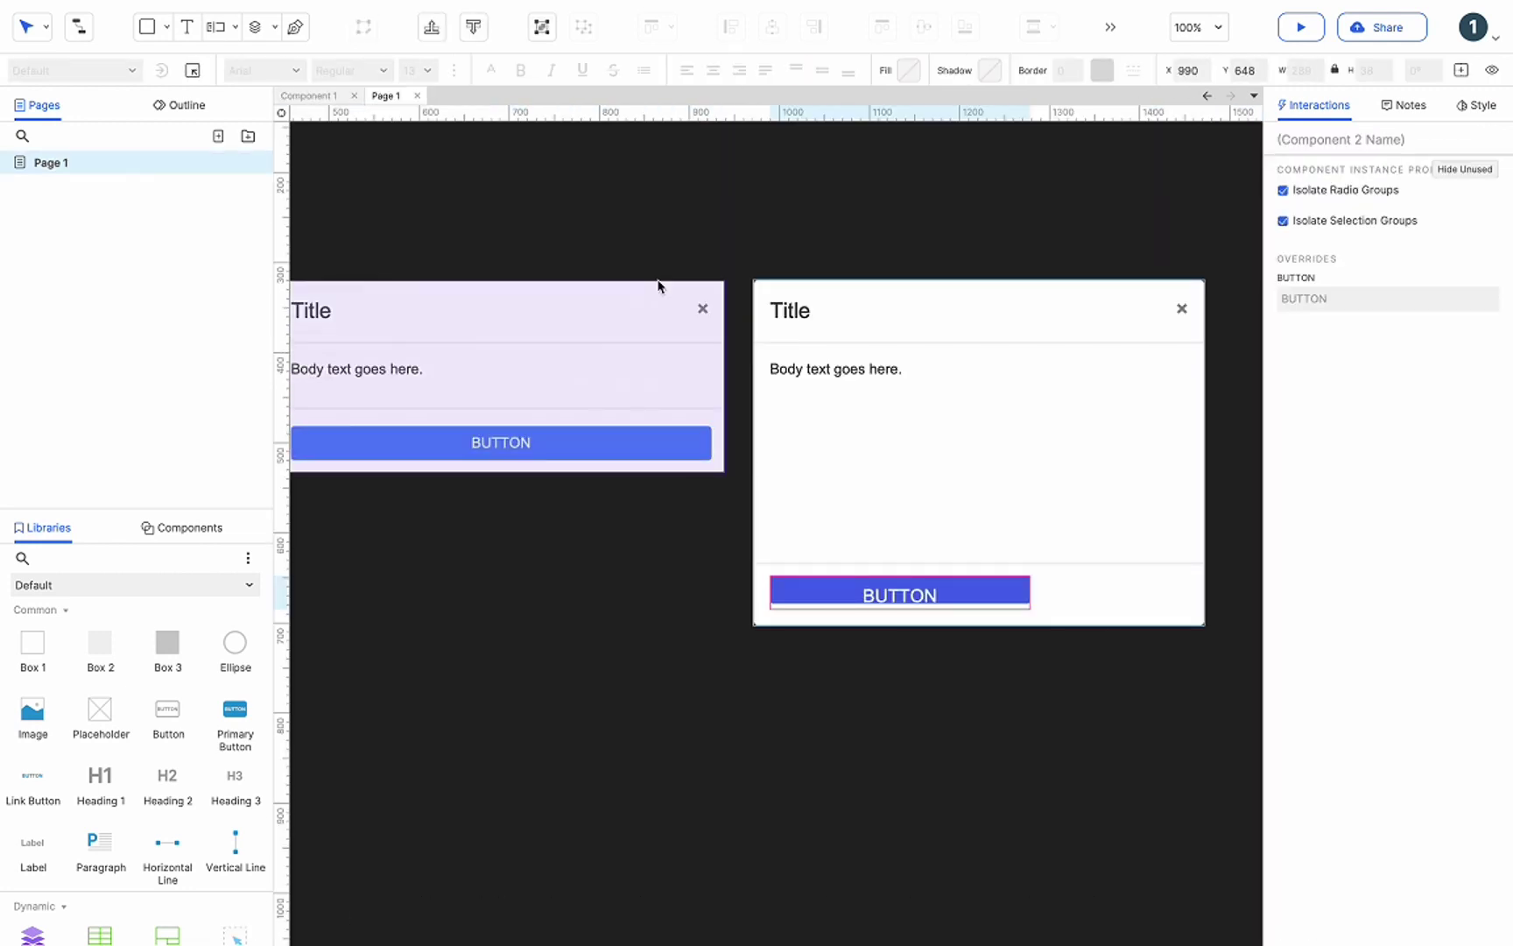
{"action": "left_click", "coordinate": [763, 250]}
{"action": "left_click", "coordinate": [980, 595]}
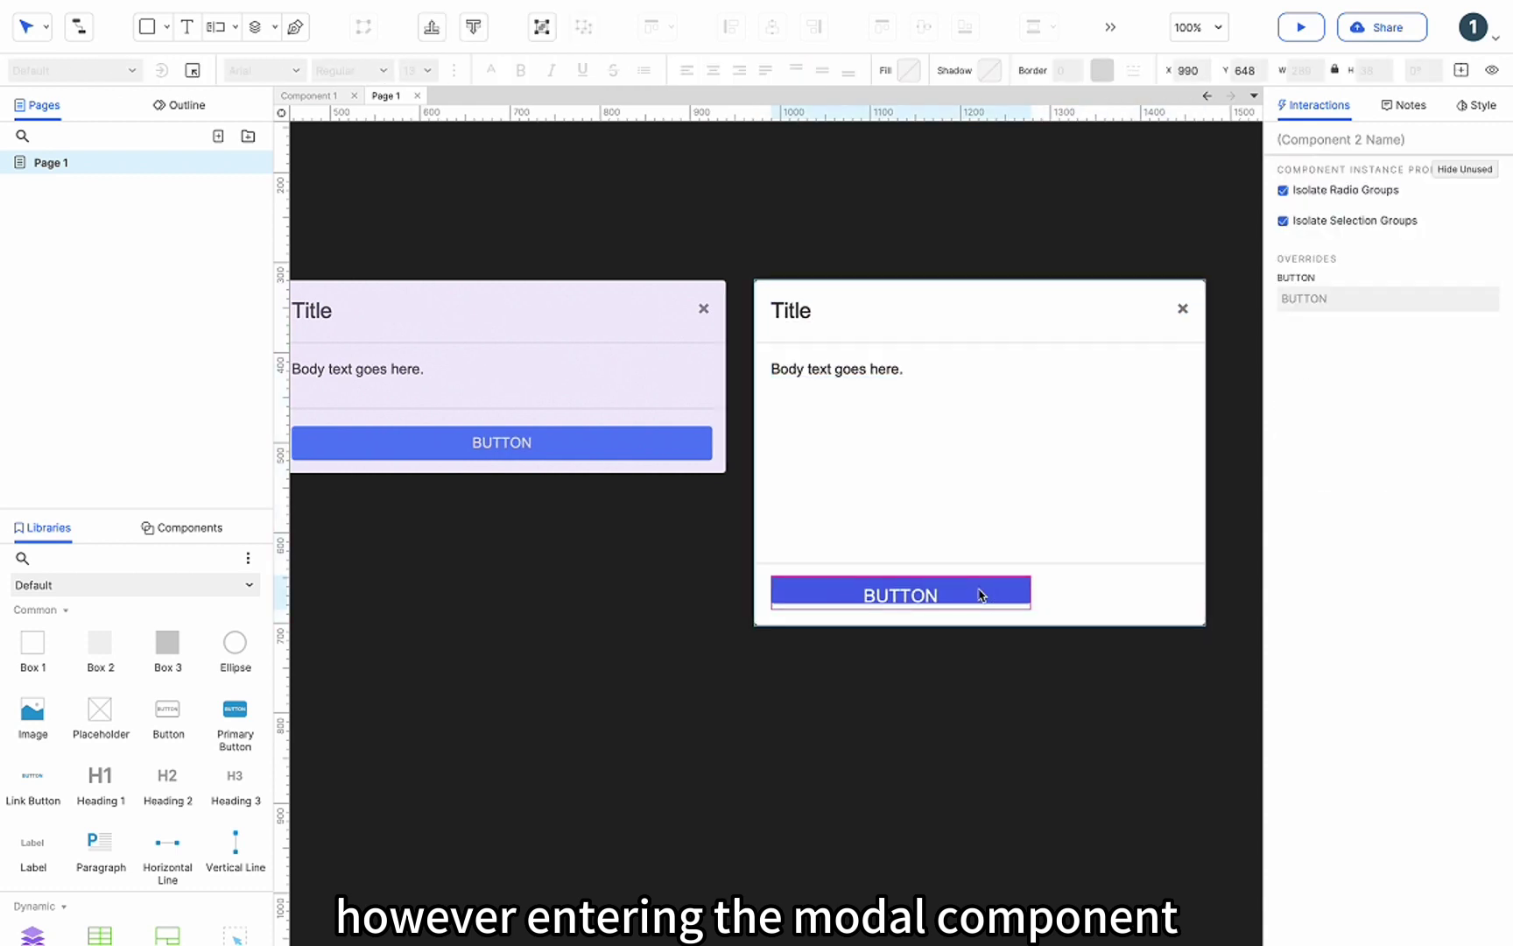
Add a Click or Tap interaction to the smaller dialog's dynamic panel button that hides Modal1.
{"action": "scroll", "coordinate": [981, 595], "scroll_direction": "left", "scroll_amount": 1}
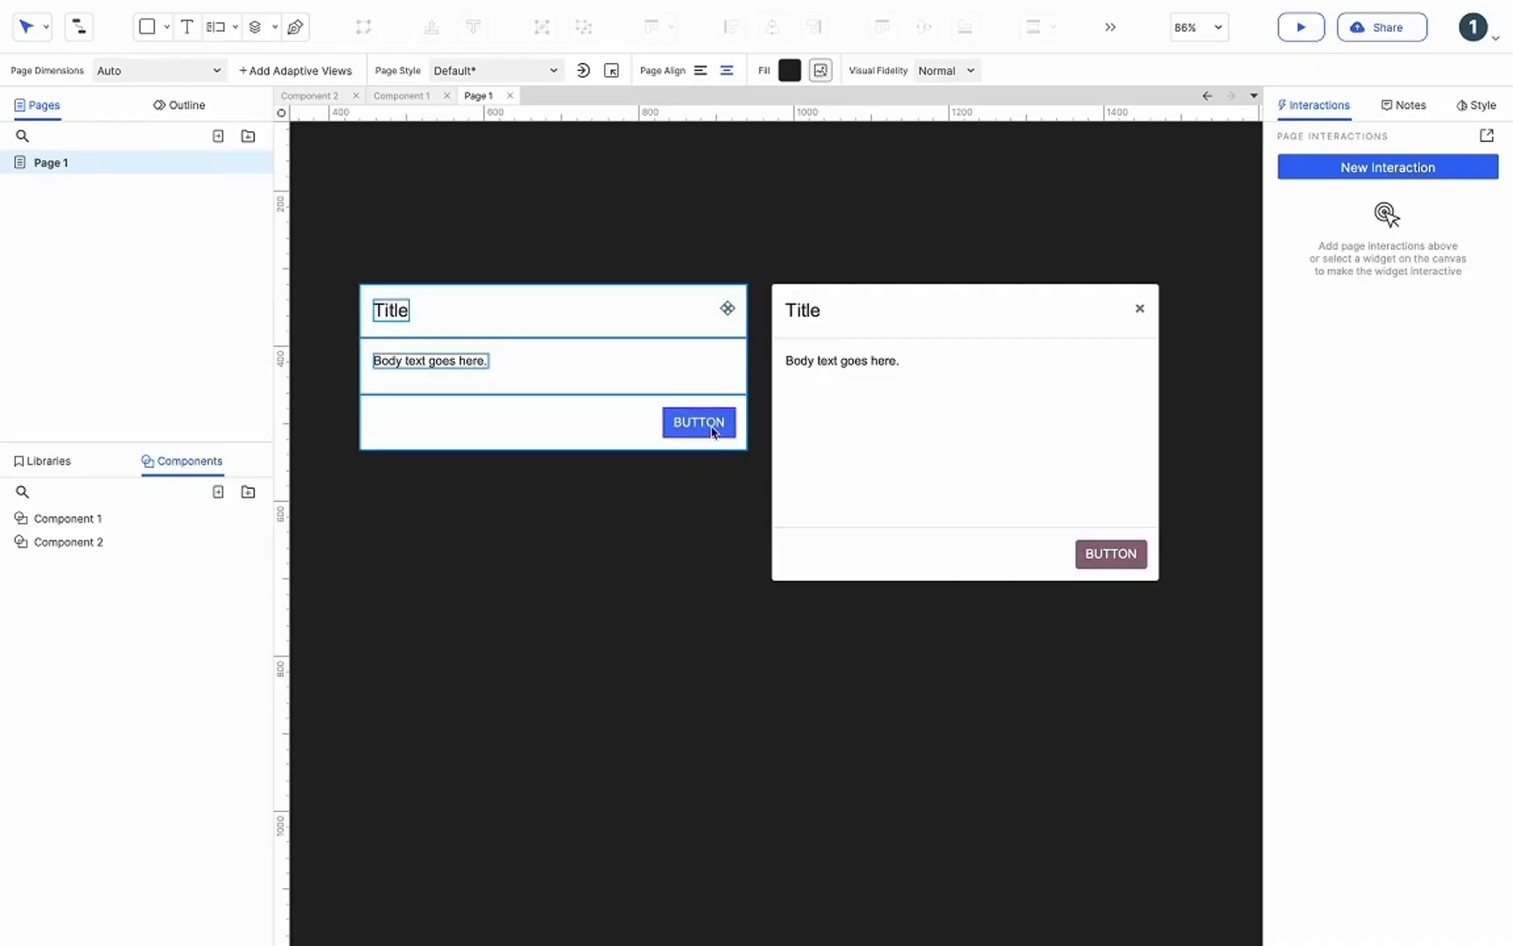
{"action": "left_click", "coordinate": [714, 429]}
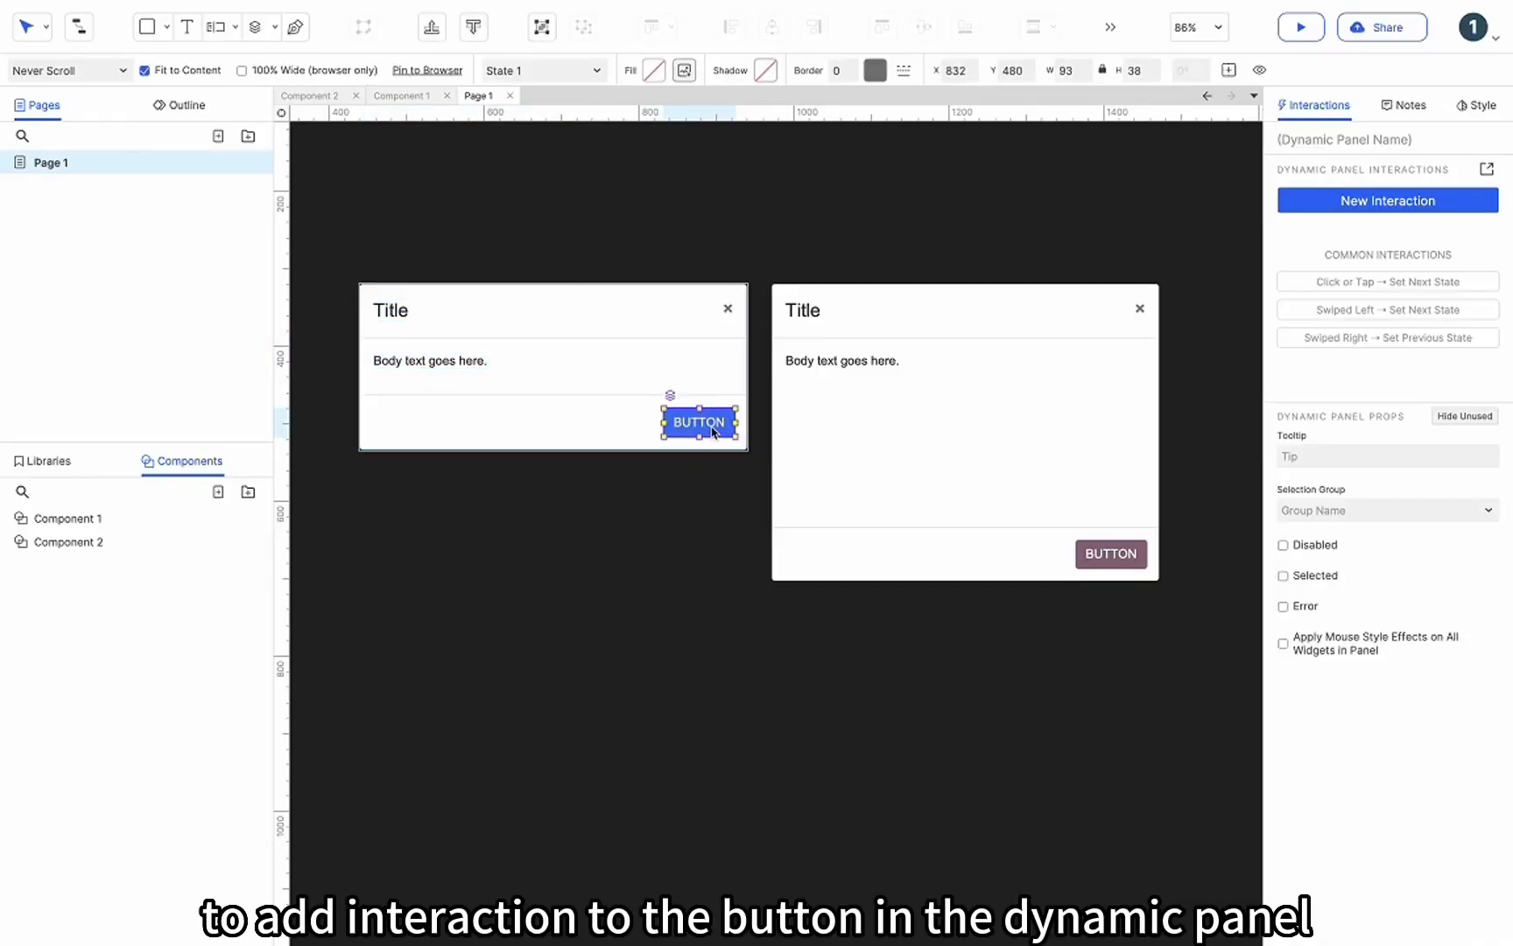
{"action": "left_click", "coordinate": [1340, 202]}
{"action": "left_click", "coordinate": [1340, 248]}
{"action": "left_click", "coordinate": [1352, 363]}
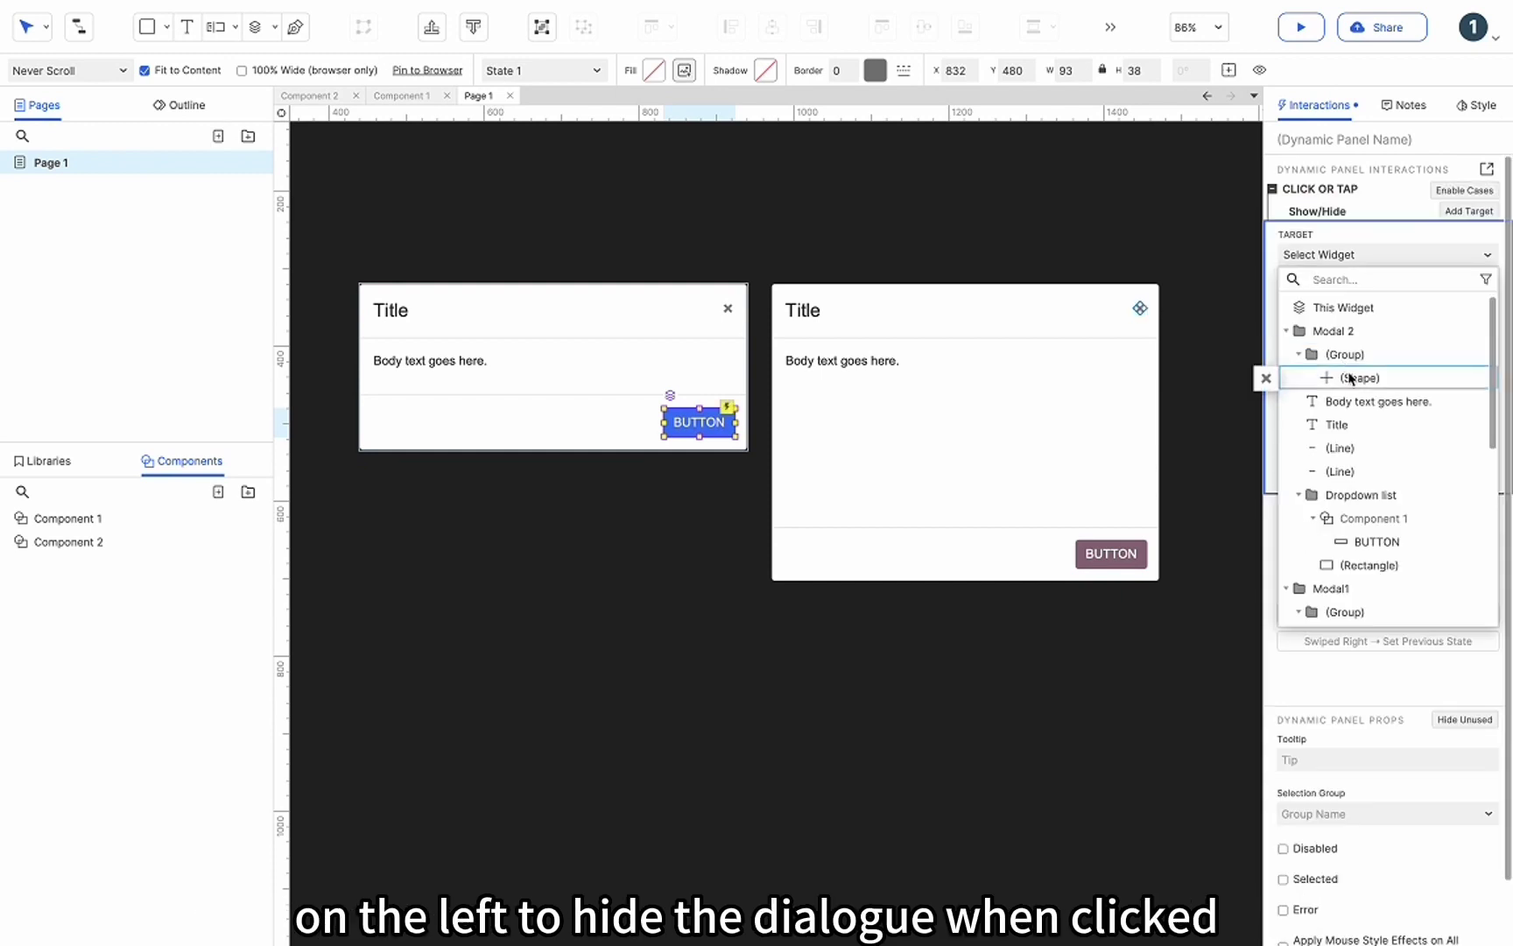
{"action": "left_click", "coordinate": [1346, 483]}
{"action": "left_click", "coordinate": [1385, 325]}
{"action": "left_click", "coordinate": [1461, 437]}
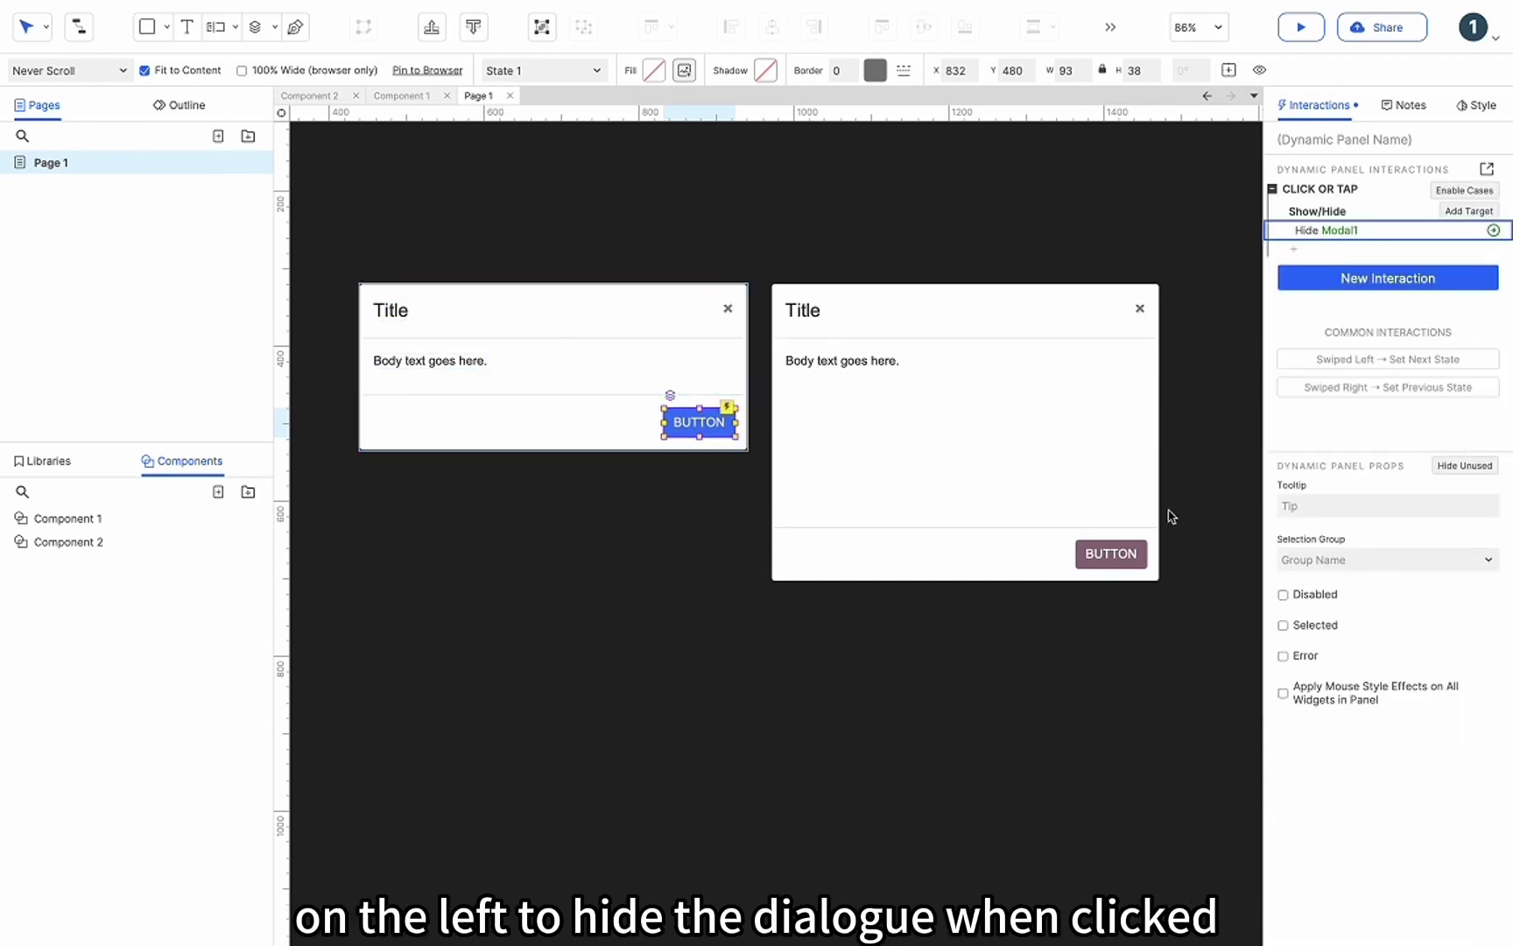
Open the larger dialog's button component and give its base button a Click or Tap Raise Event action with a new event named Click.
{"action": "left_click", "coordinate": [1106, 561]}
{"action": "double_click", "coordinate": [1106, 561]}
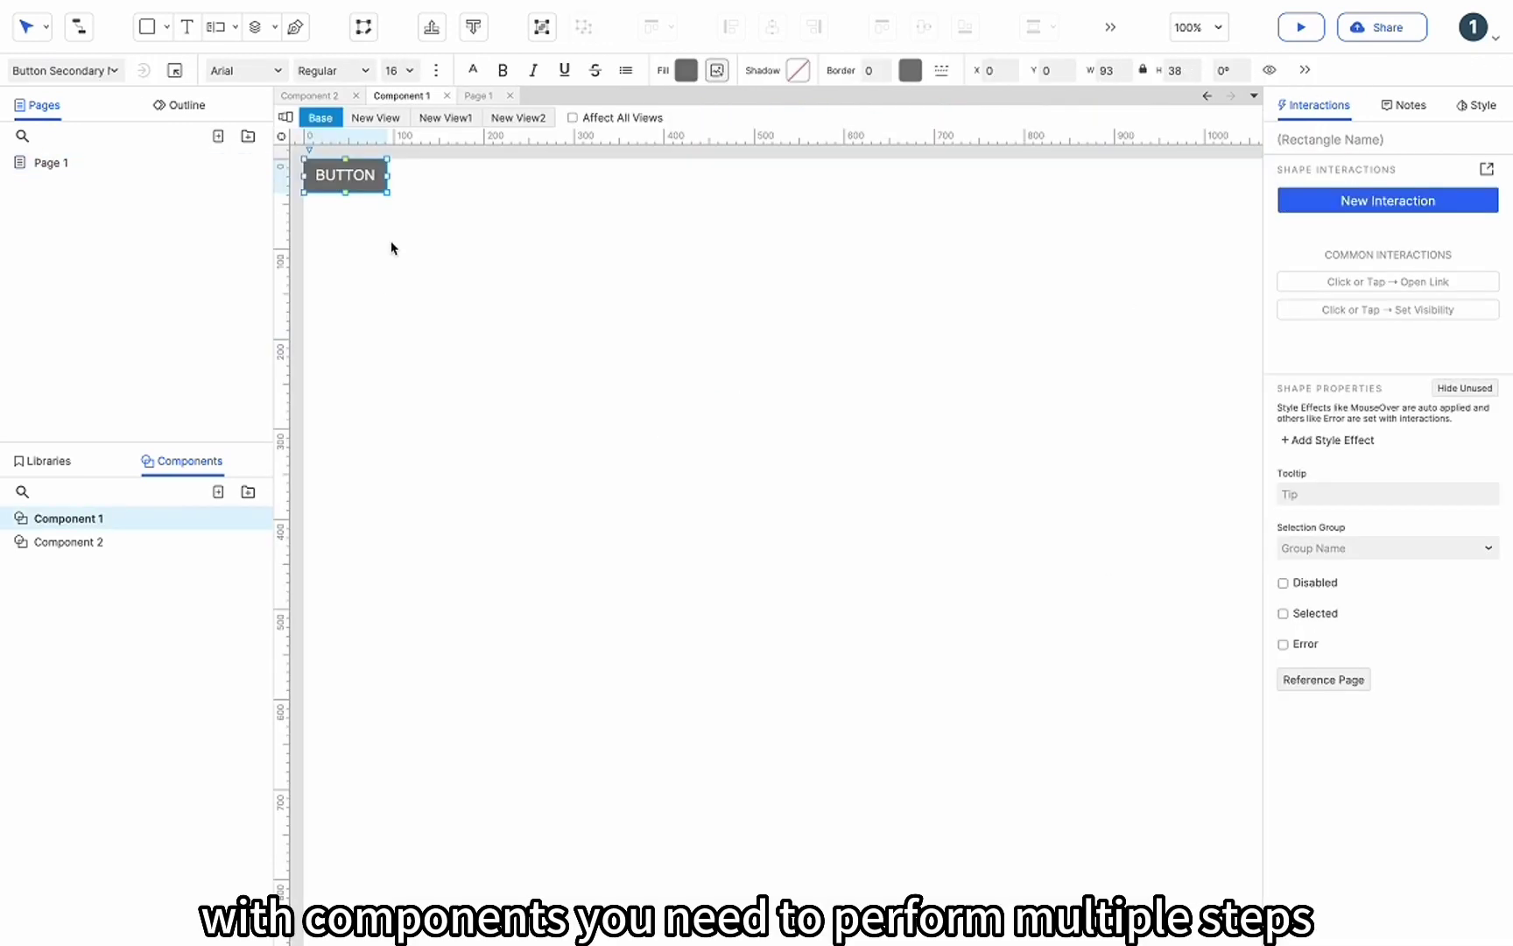
{"action": "left_click", "coordinate": [1376, 200]}
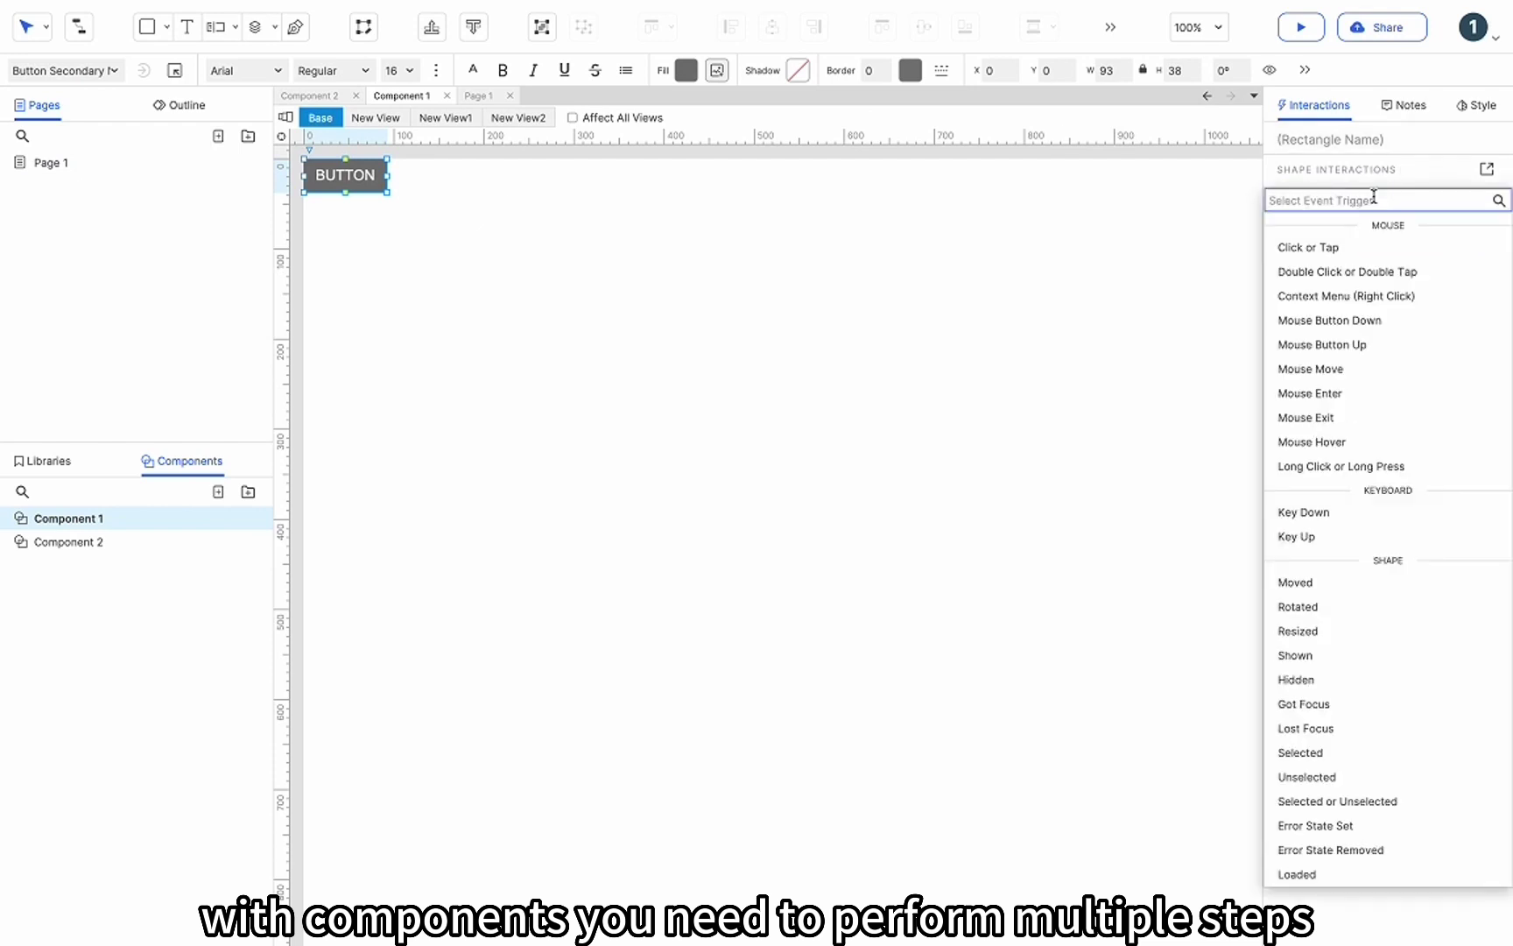
{"action": "left_click", "coordinate": [1314, 247]}
{"action": "scroll", "coordinate": [1349, 525], "scroll_direction": "down", "scroll_amount": 3}
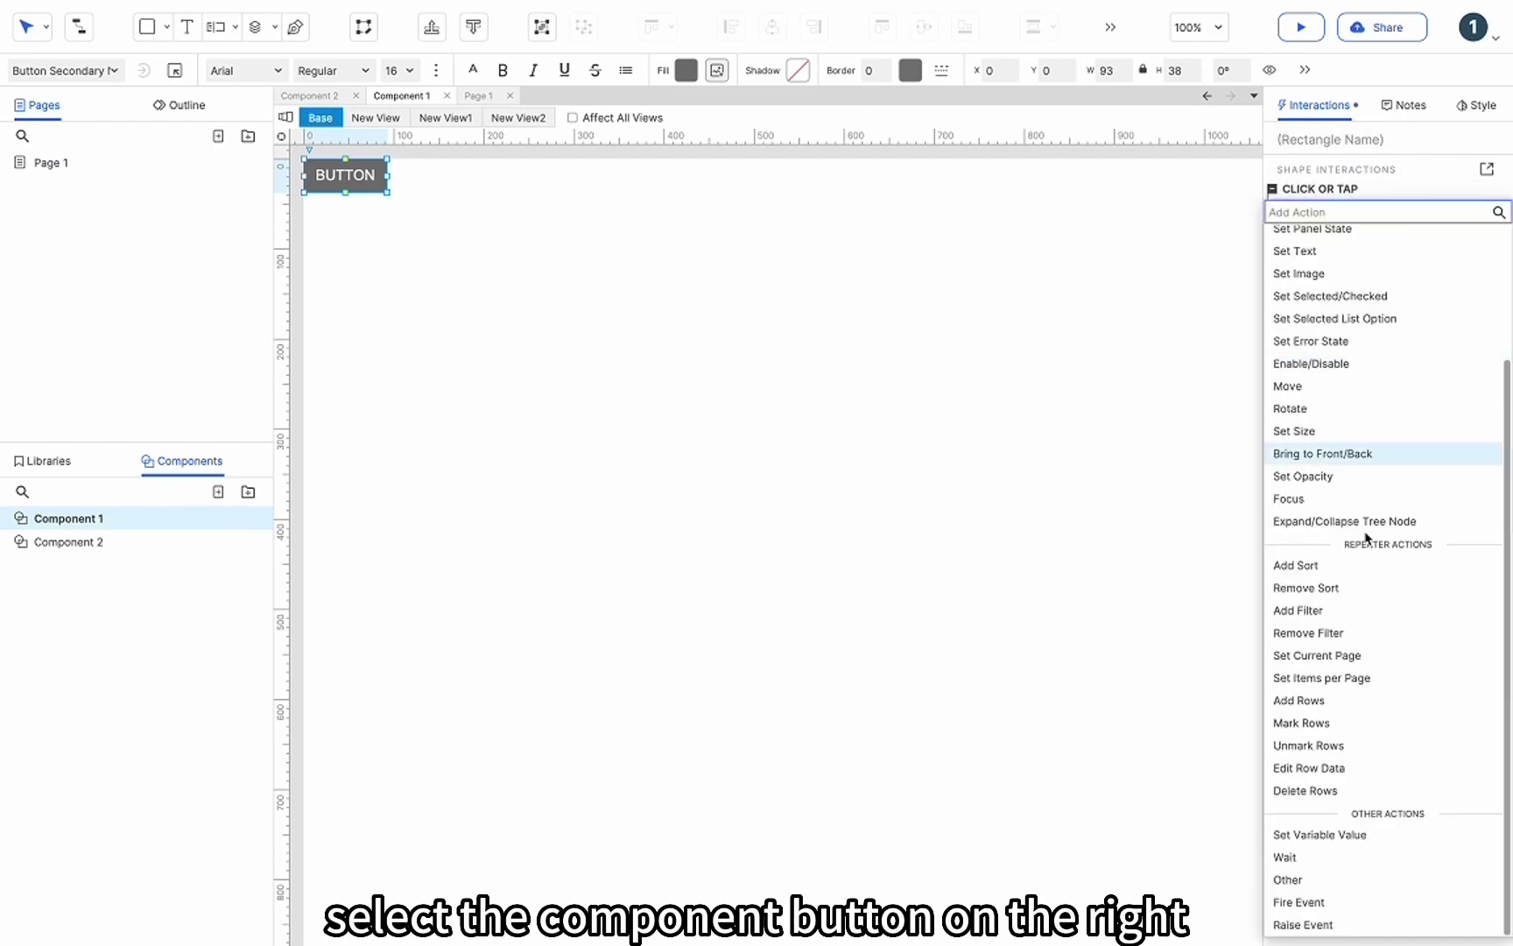
{"action": "left_click", "coordinate": [1303, 925]}
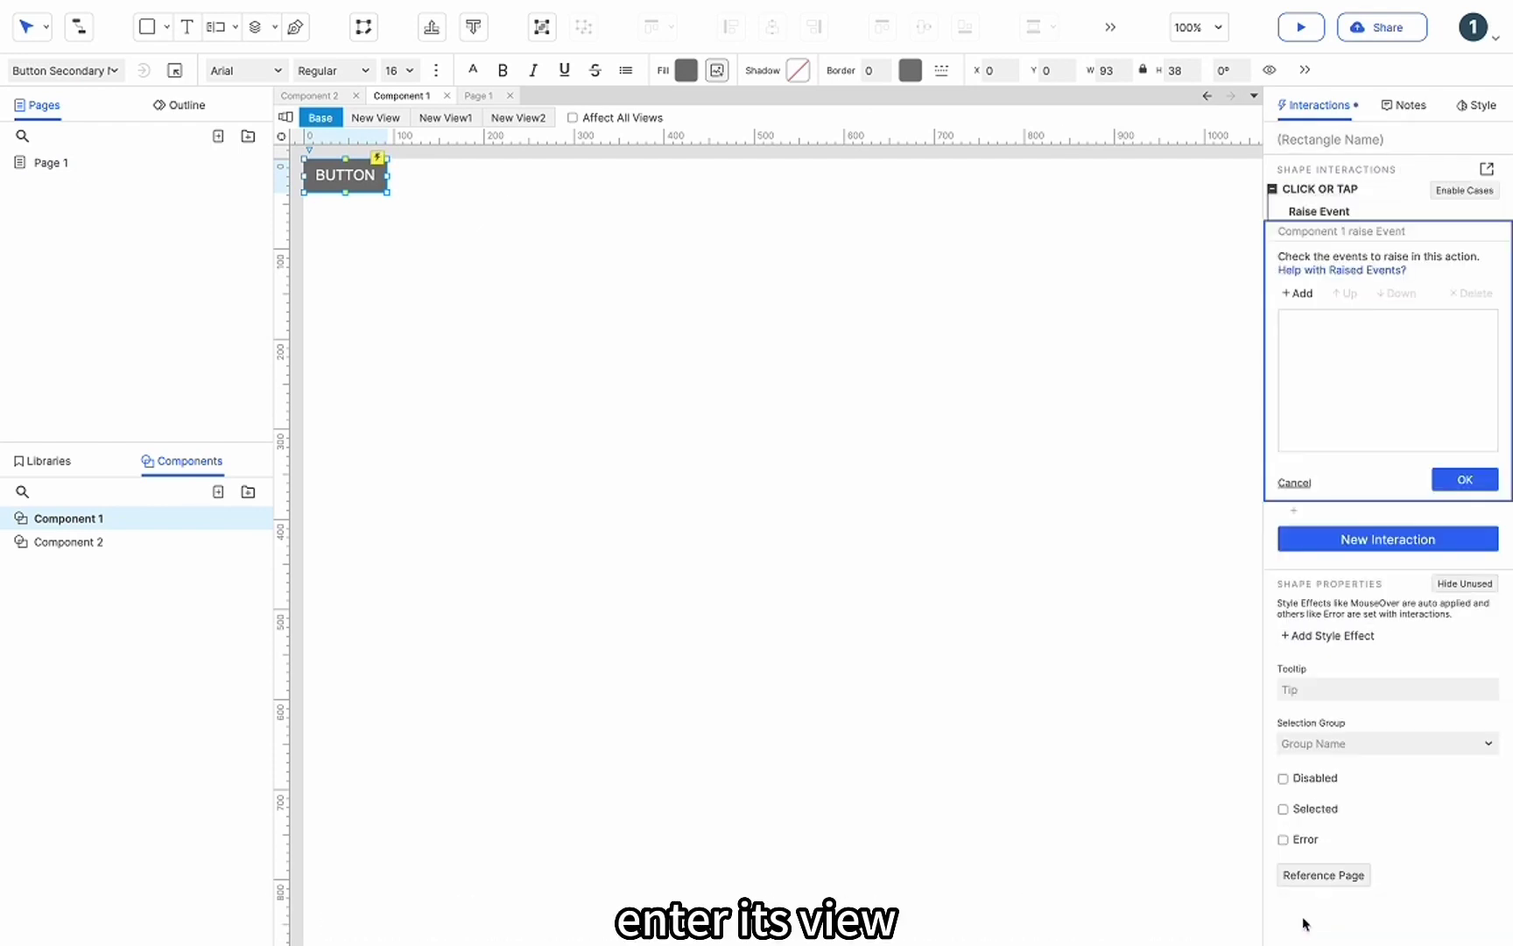
{"action": "left_click", "coordinate": [1299, 293]}
{"action": "type", "text": "Click"}
{"action": "left_click", "coordinate": [718, 317]}
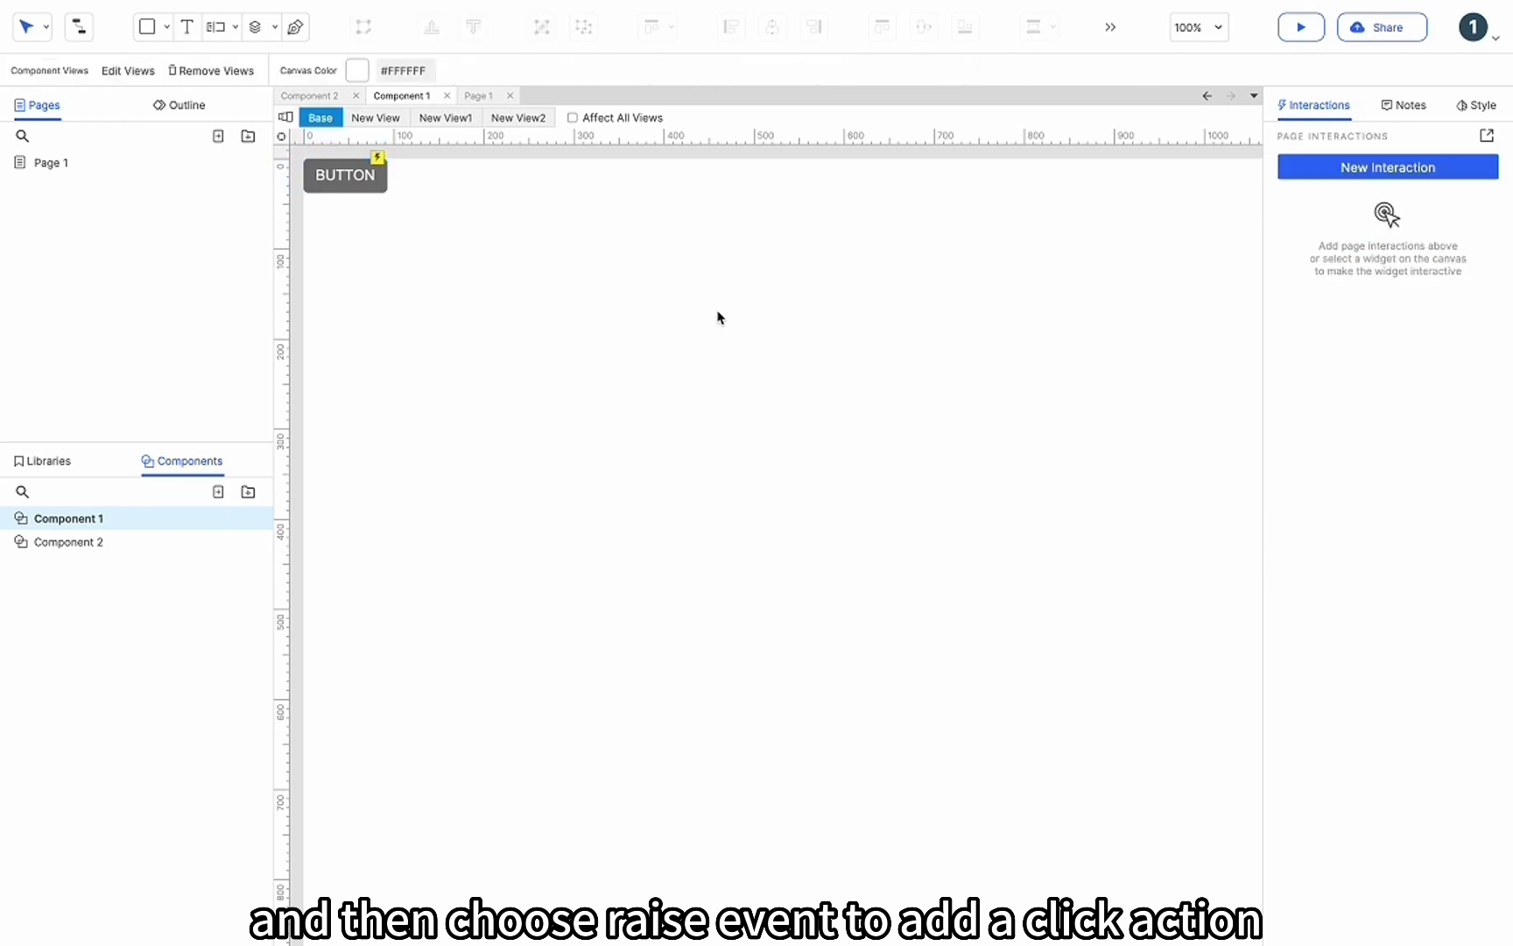
Back on Page 1, give the larger dialog's button instance a Click interaction that hides Modal 2.
{"action": "left_click", "coordinate": [101, 163]}
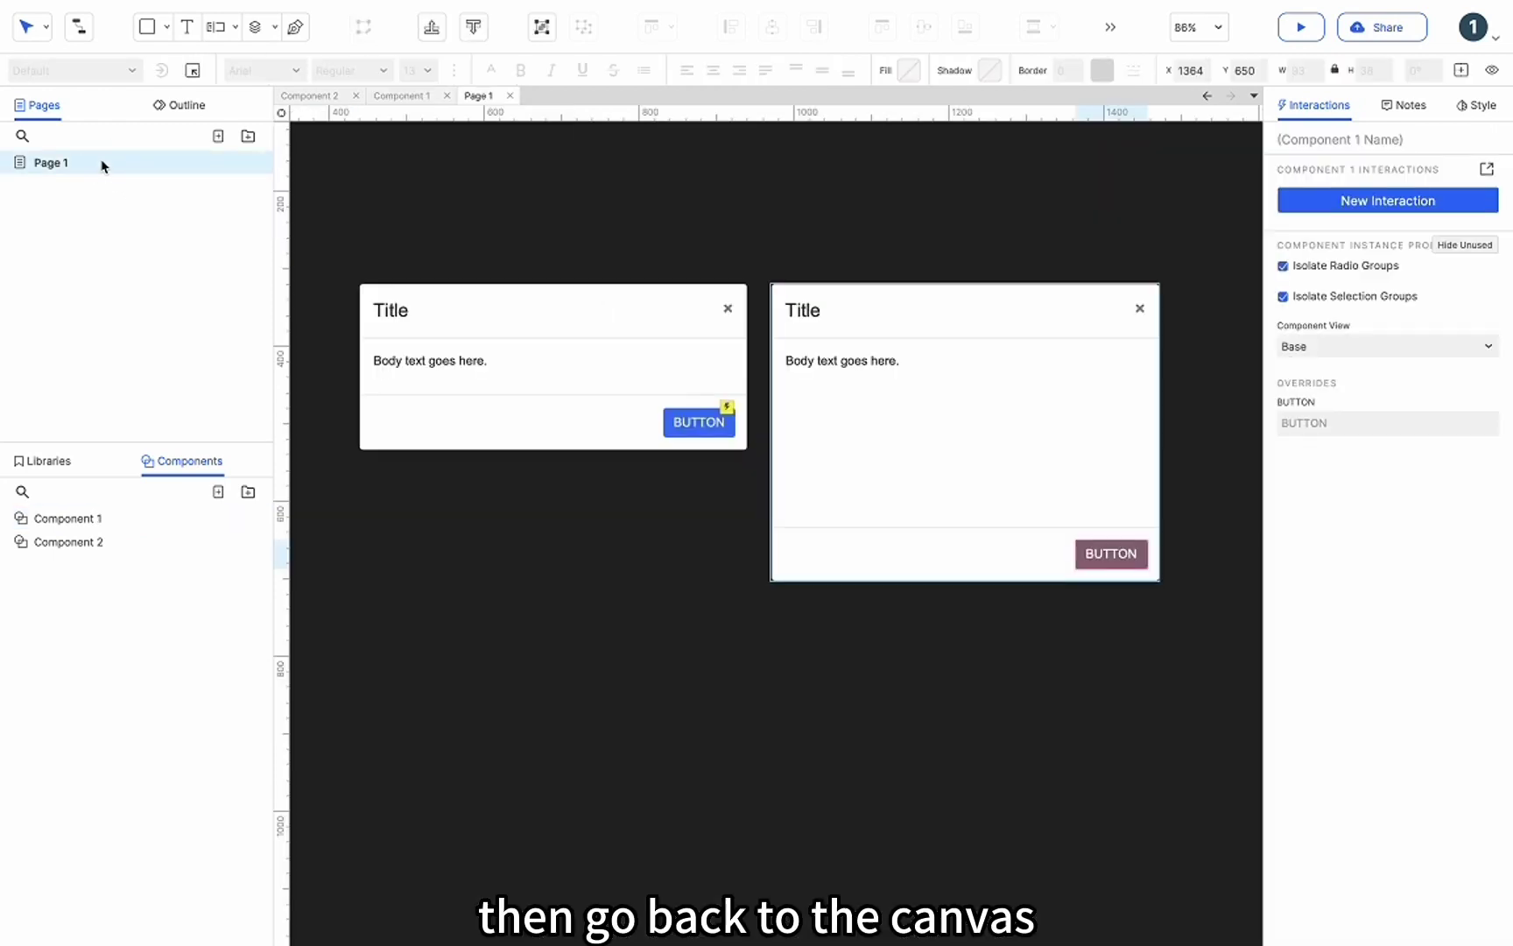
{"action": "left_click", "coordinate": [1123, 550]}
{"action": "left_click", "coordinate": [1108, 555]}
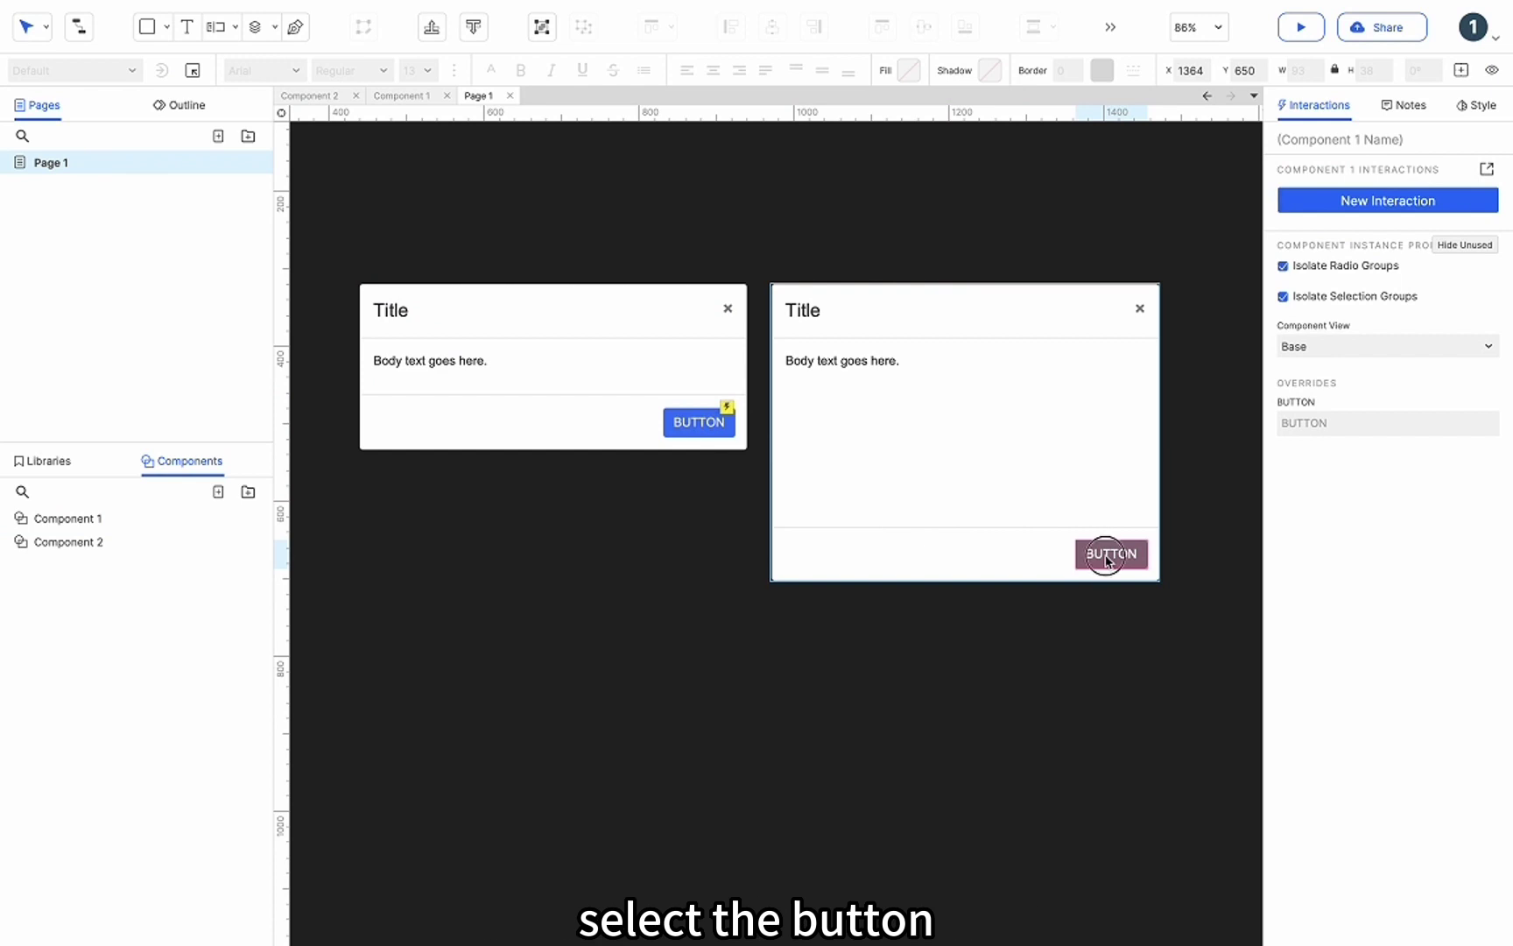
{"action": "left_click", "coordinate": [1358, 200]}
{"action": "left_click", "coordinate": [1348, 226]}
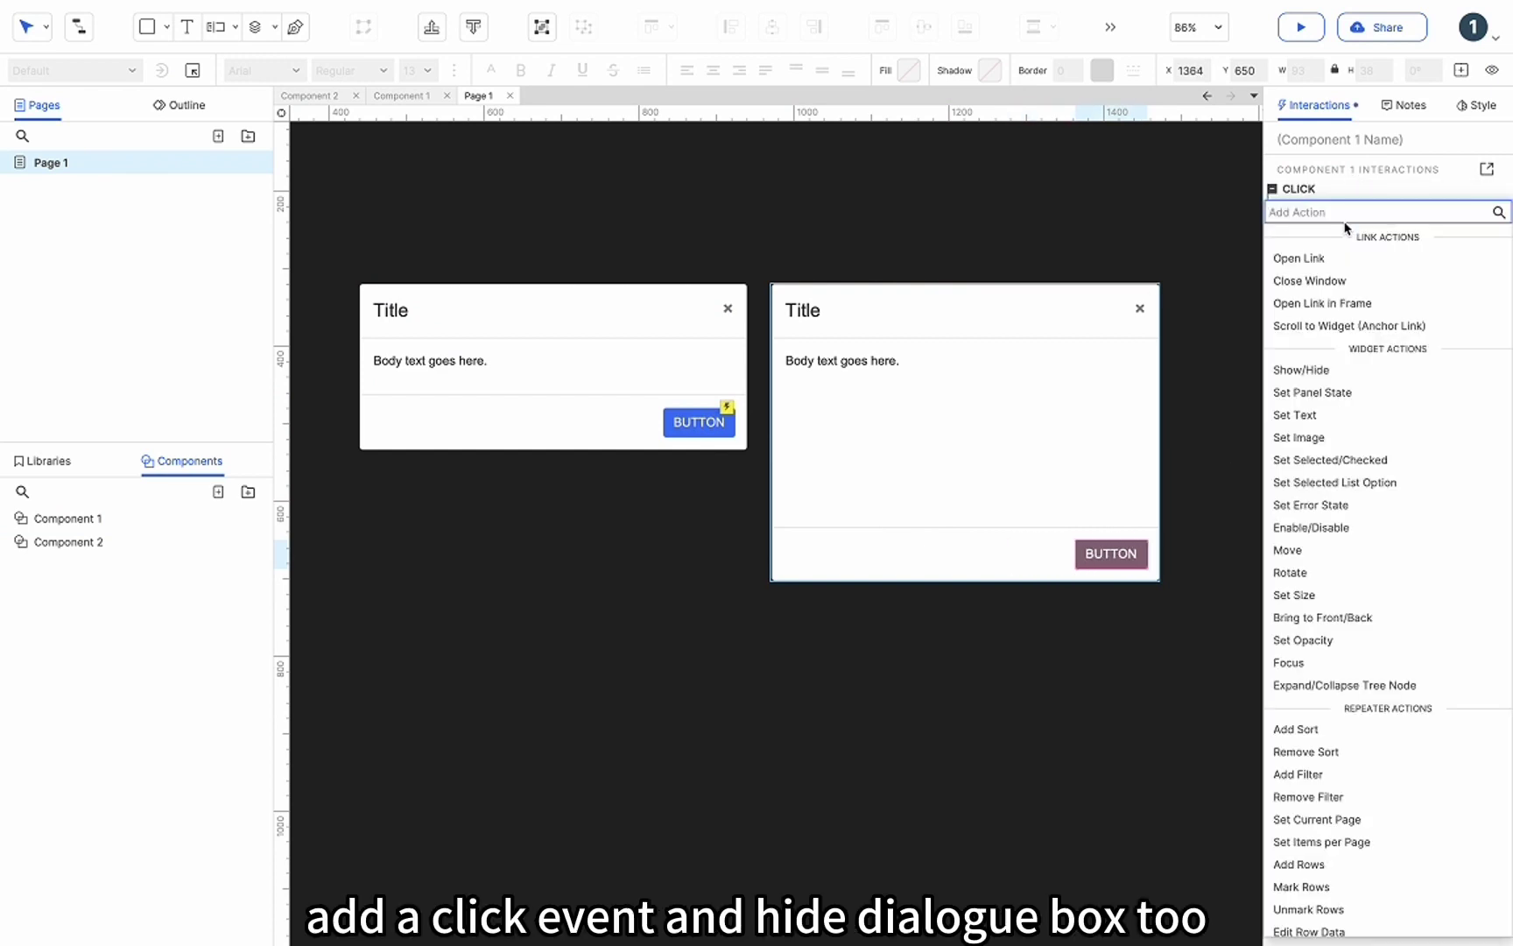
{"action": "left_click", "coordinate": [1303, 370]}
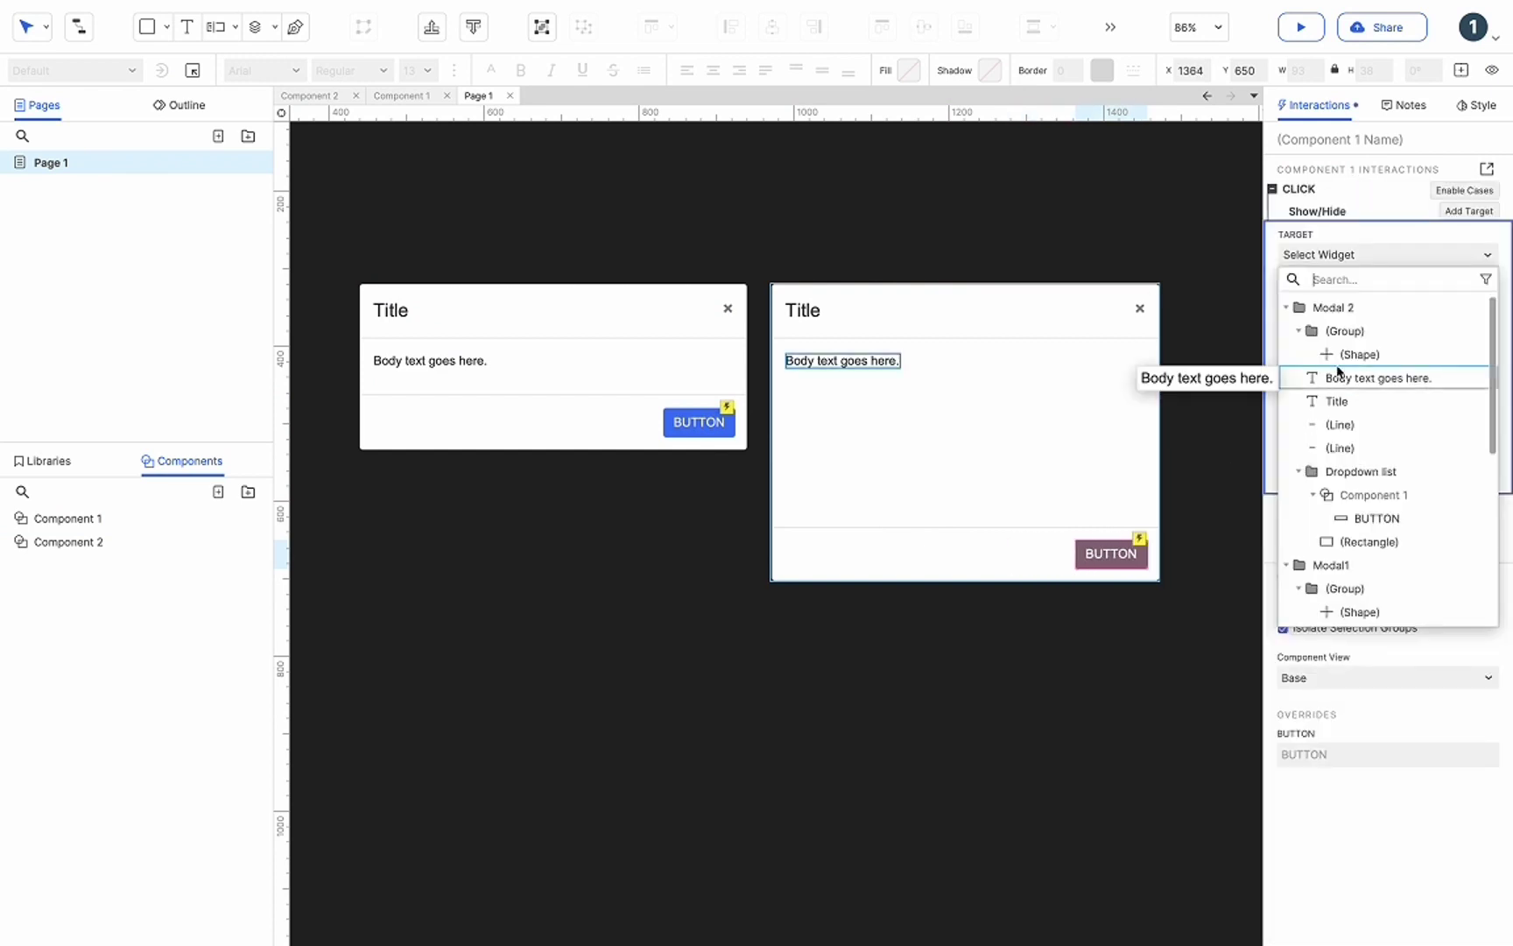
{"action": "left_click", "coordinate": [1342, 310]}
{"action": "left_click", "coordinate": [1385, 326]}
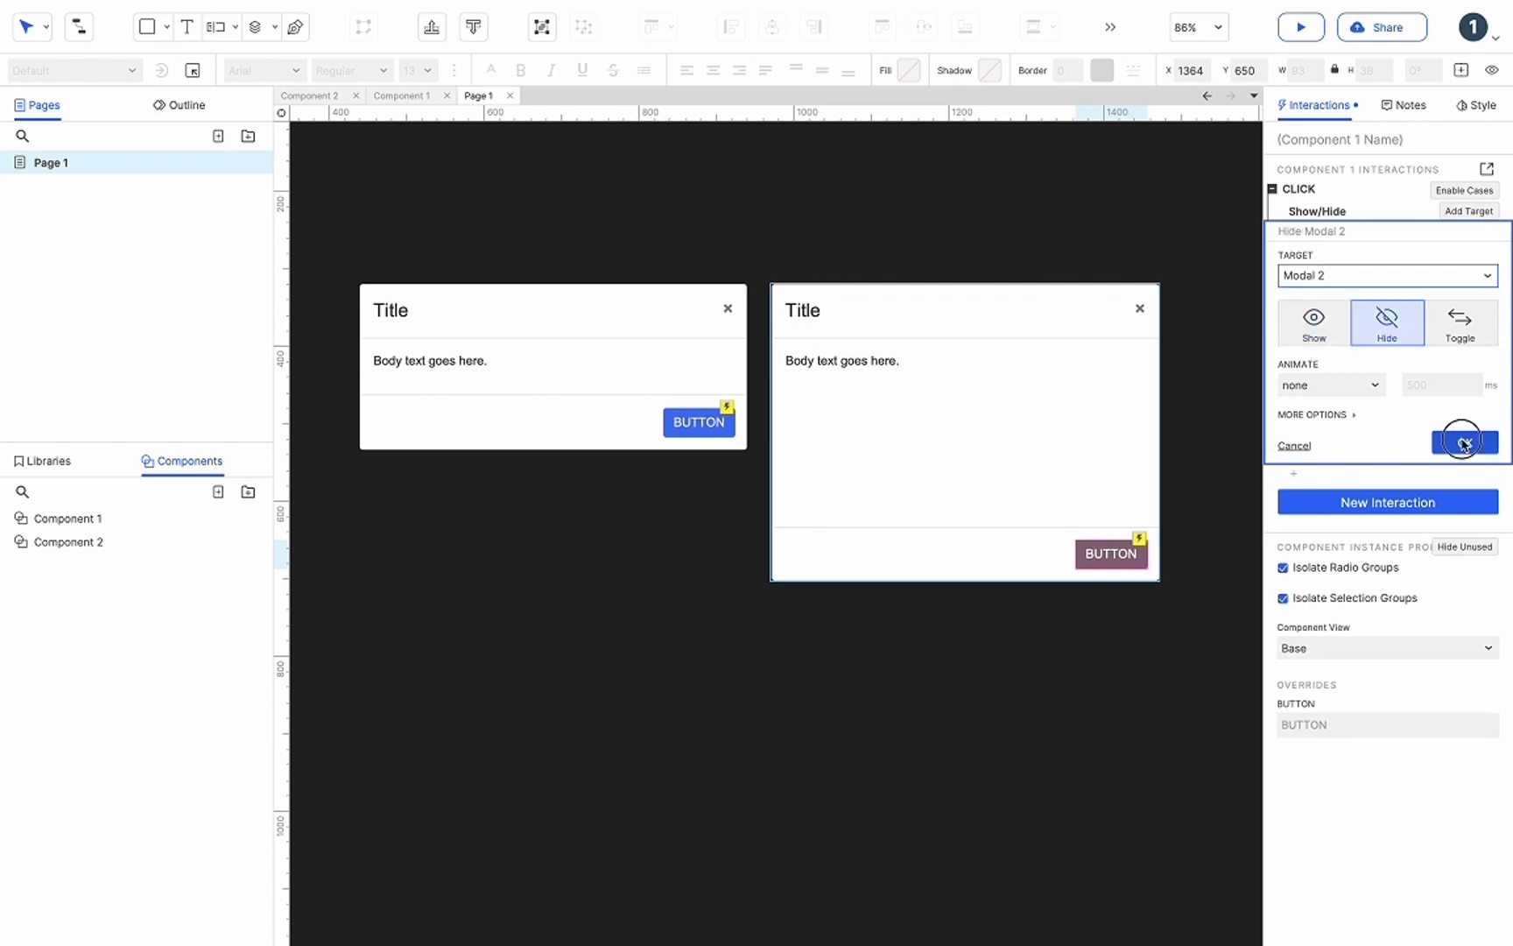
{"action": "left_click", "coordinate": [1460, 440]}
Preview the prototype, test the buttons of both dialogs, and return to the editor.
{"action": "left_click", "coordinate": [1305, 31]}
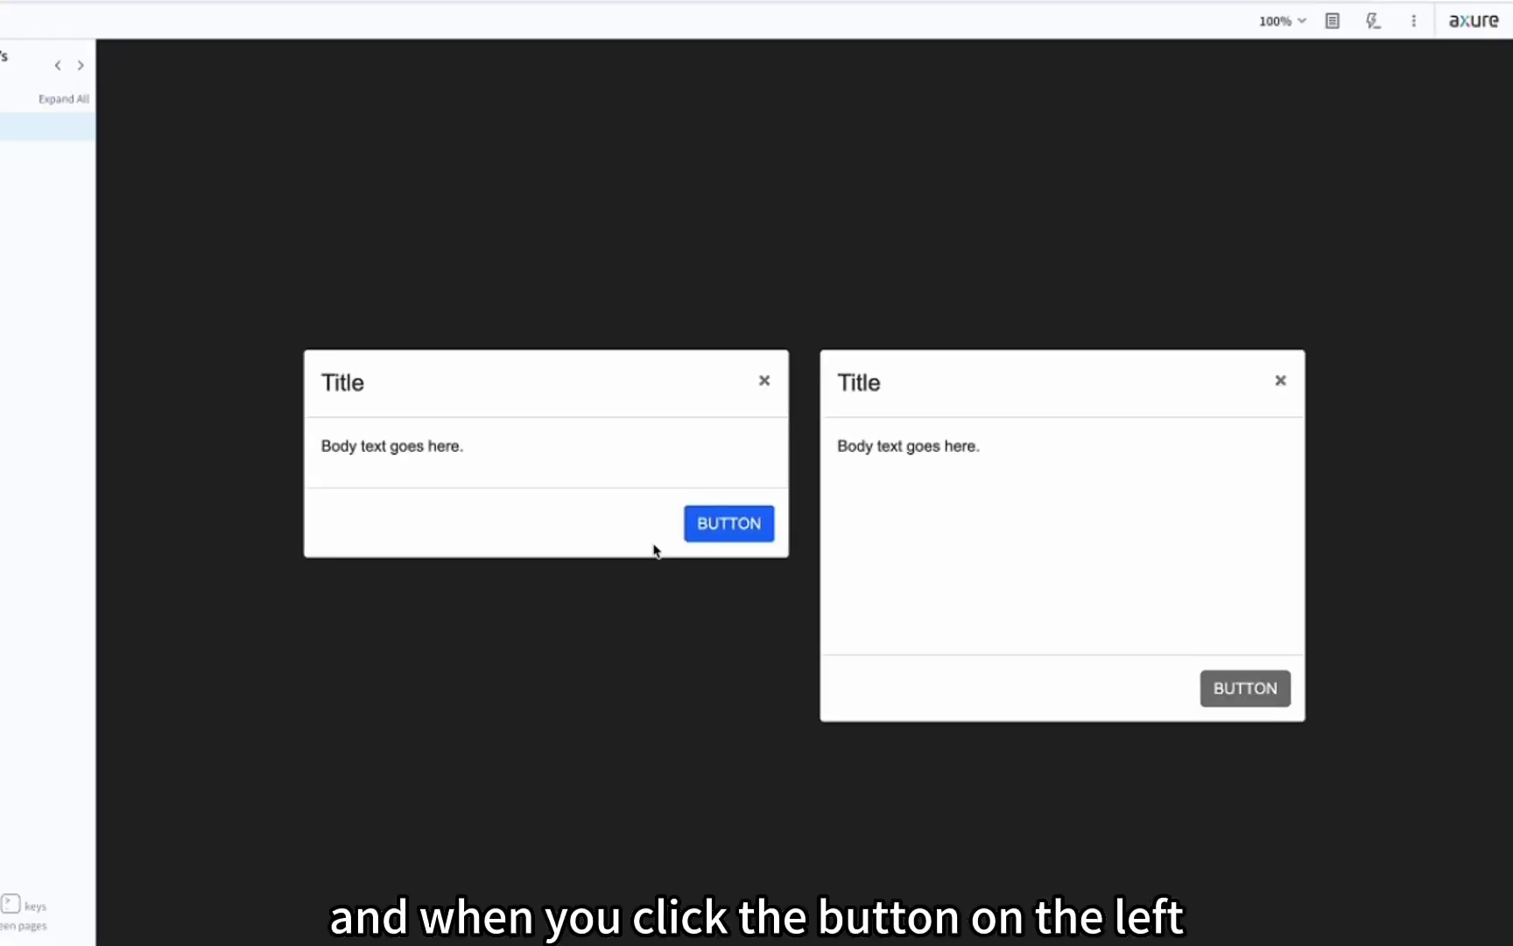
{"action": "left_click", "coordinate": [726, 530]}
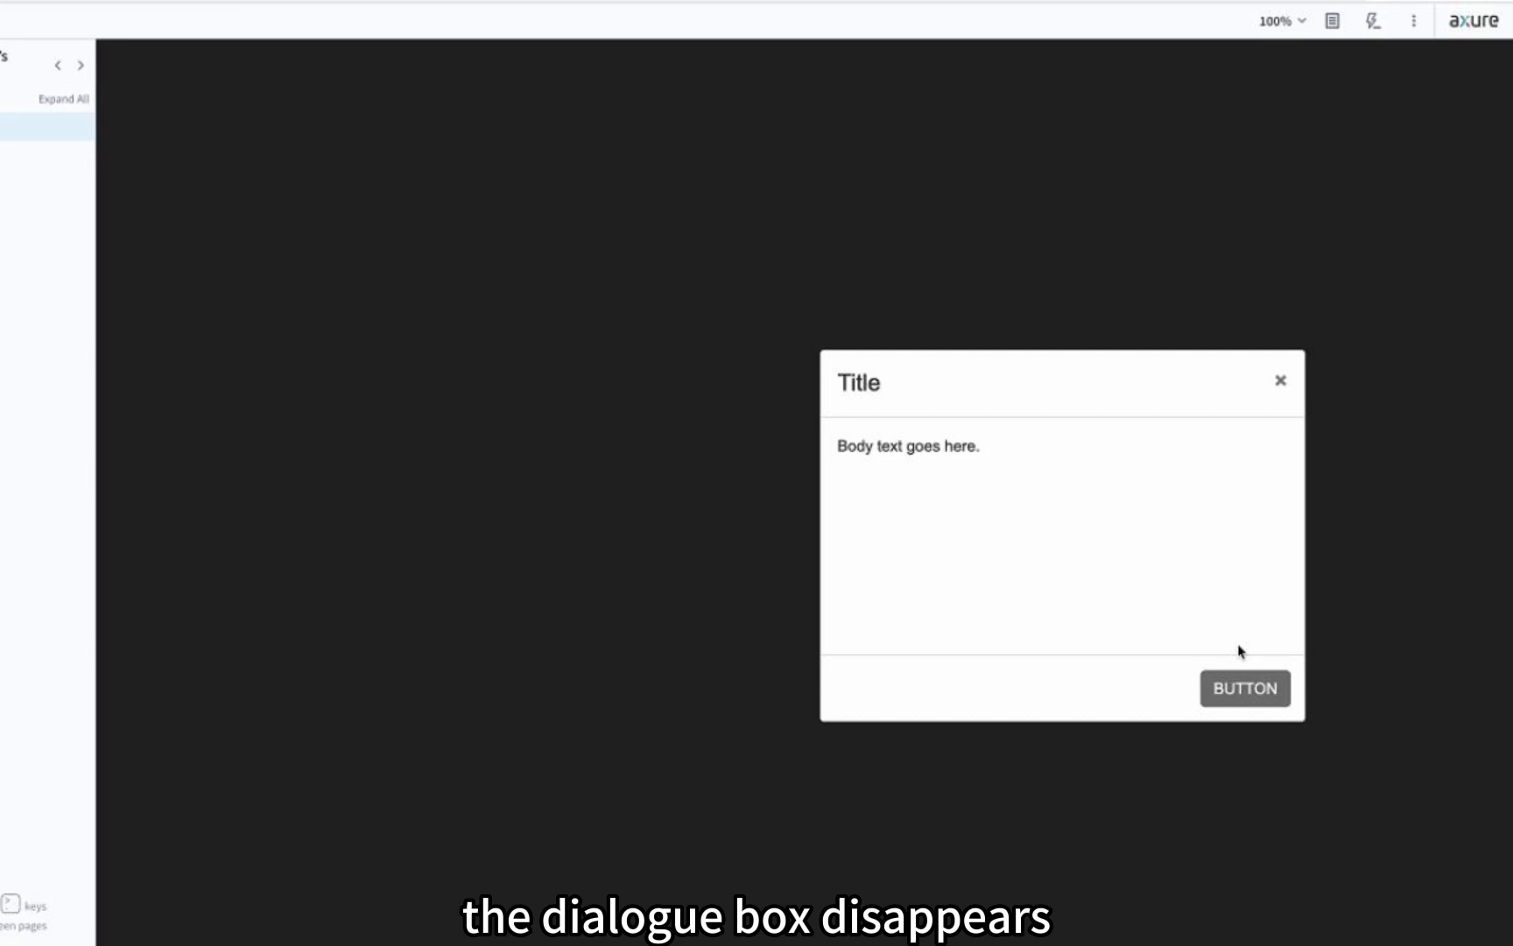
{"action": "left_click", "coordinate": [1244, 692]}
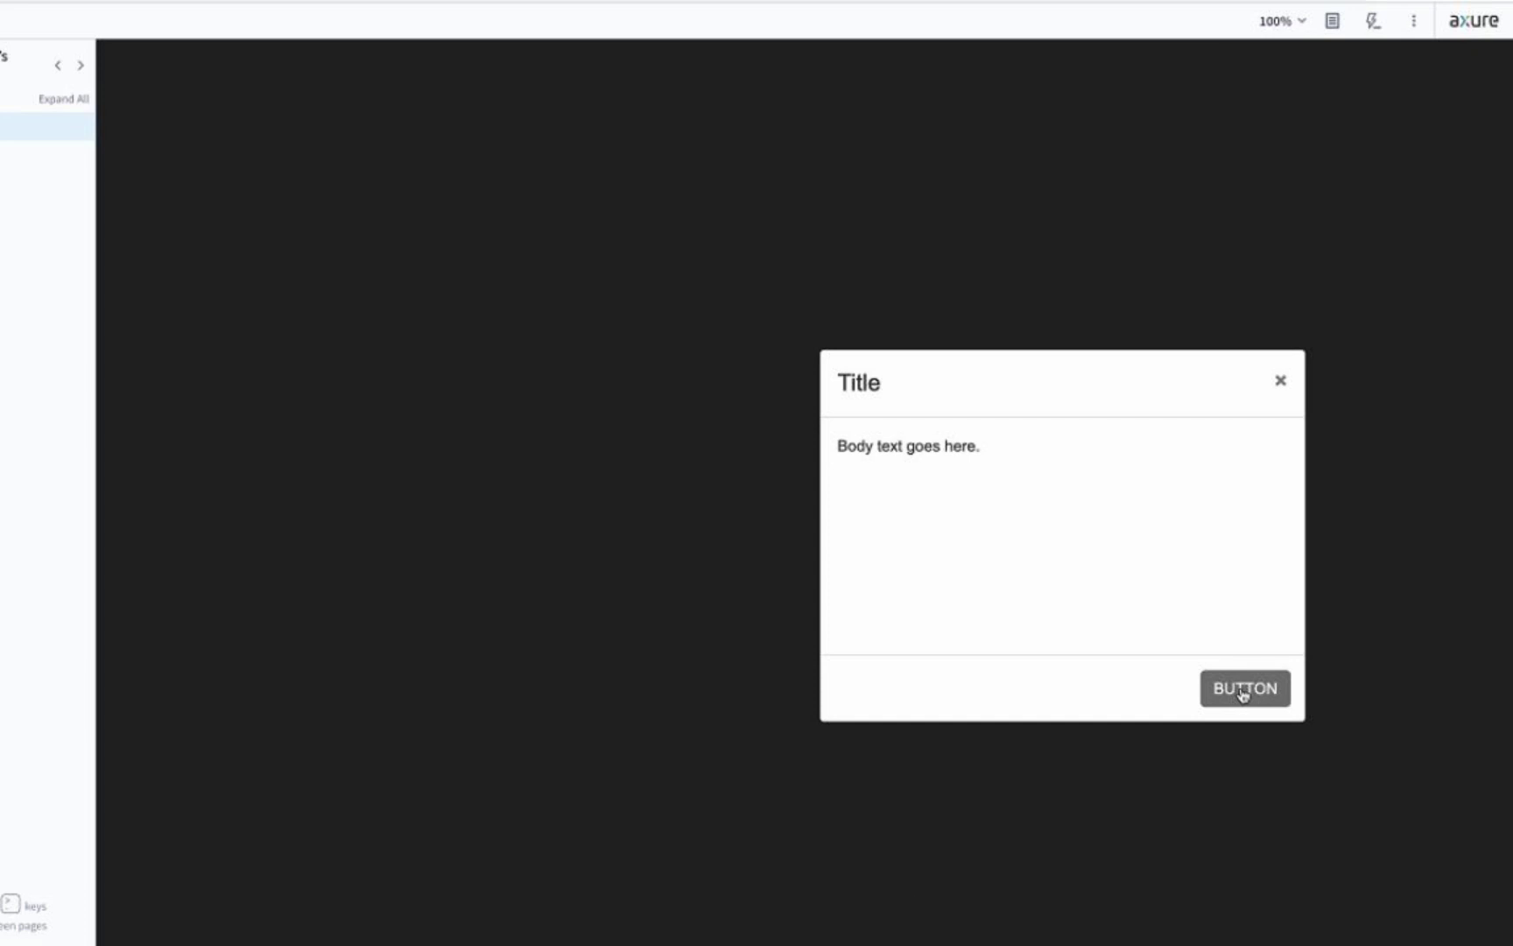
{"action": "key", "text": "ctrl+Left"}
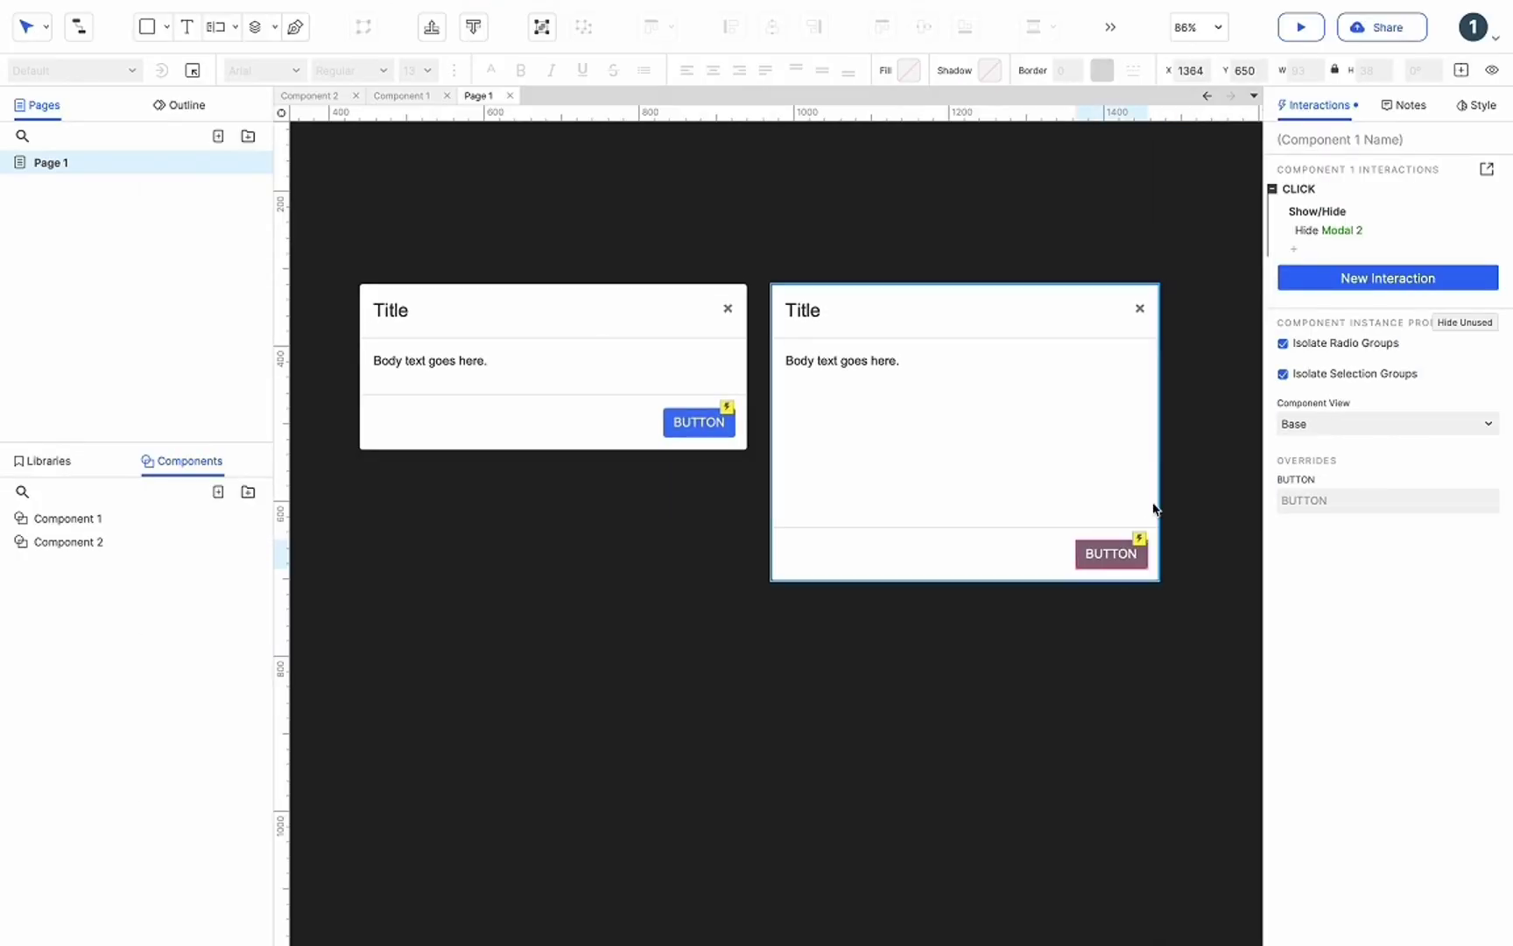
In Component 1, enable the Click event in the base button's Raise Event action.
{"action": "left_click", "coordinate": [386, 96]}
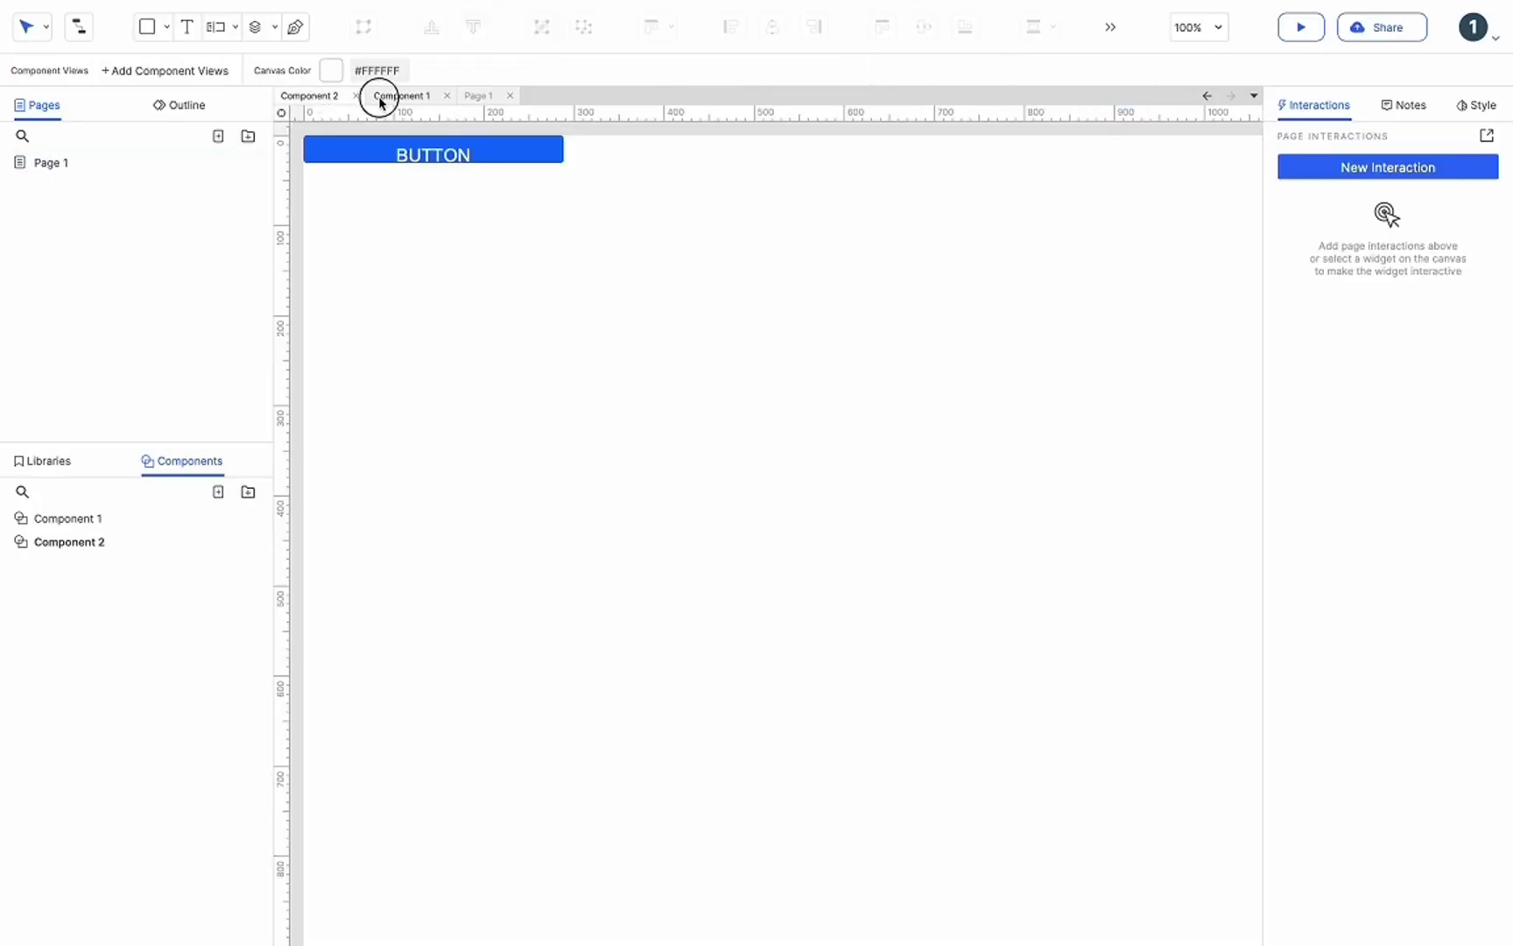
{"action": "left_click", "coordinate": [366, 175]}
{"action": "left_click", "coordinate": [1334, 232]}
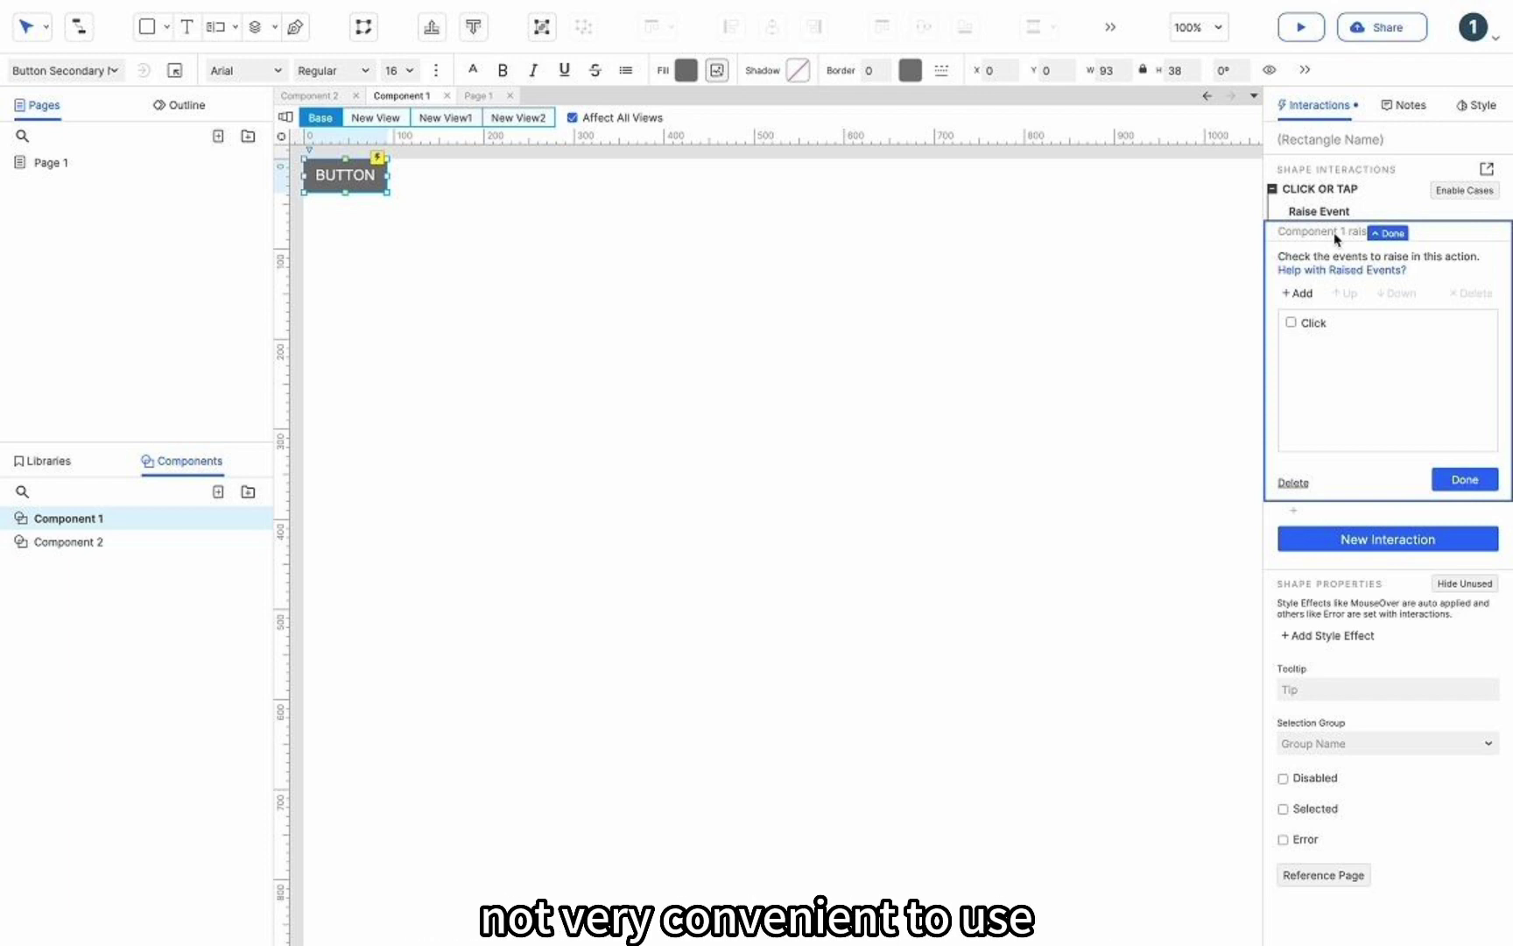
{"action": "left_click", "coordinate": [1291, 322]}
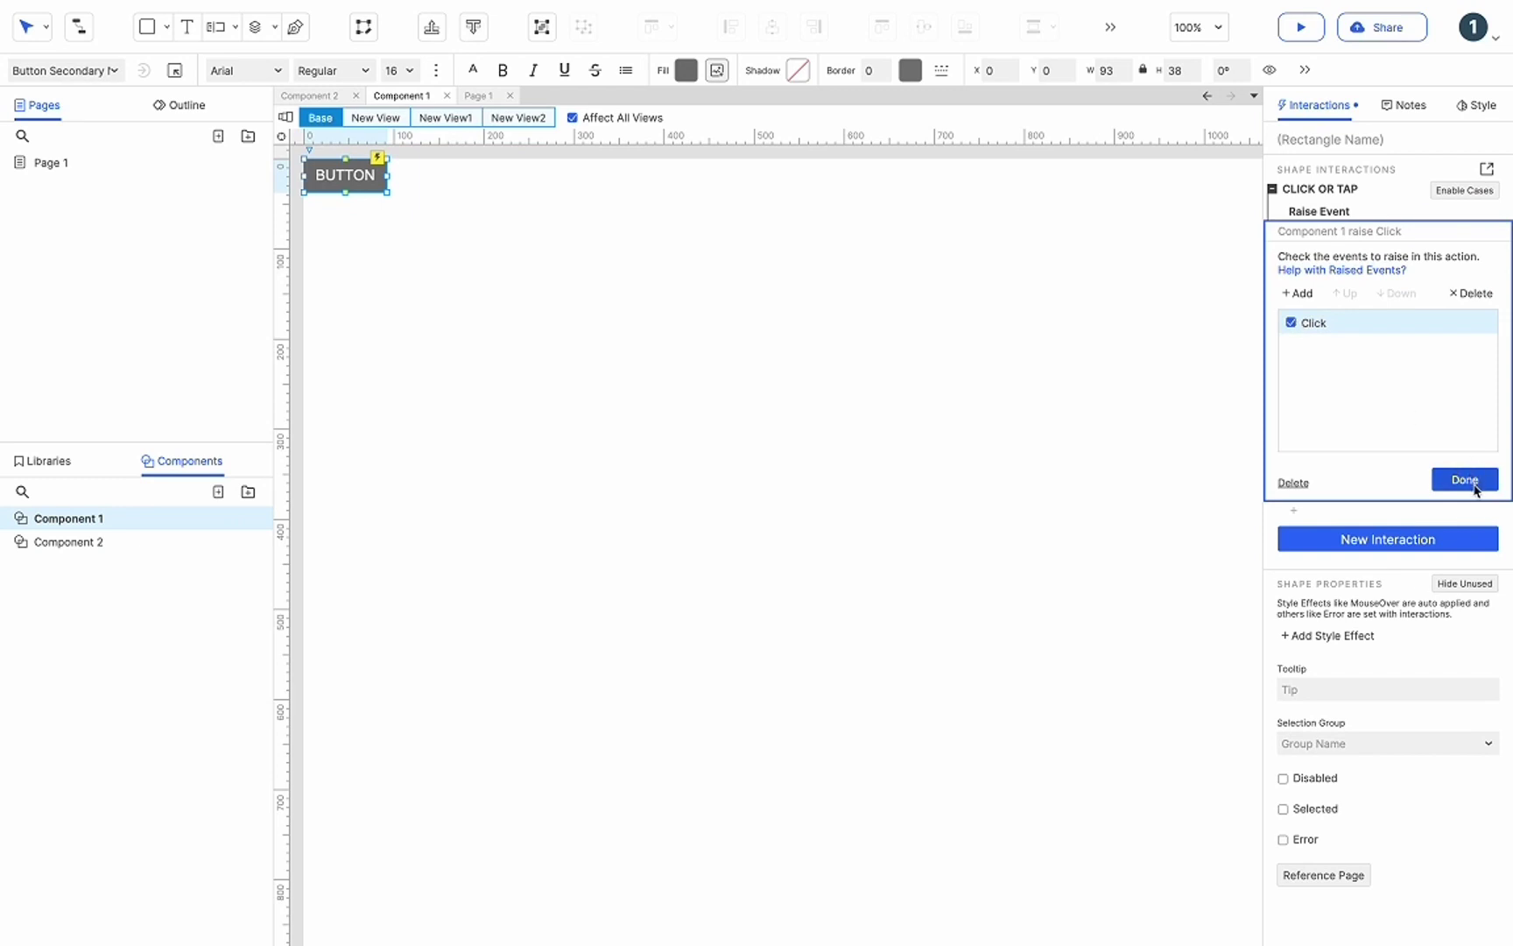
{"action": "left_click", "coordinate": [1464, 479]}
{"action": "left_click", "coordinate": [710, 456]}
Return to Page 1, preview the prototype again, and test the buttons of both dialogs.
{"action": "left_click", "coordinate": [184, 160]}
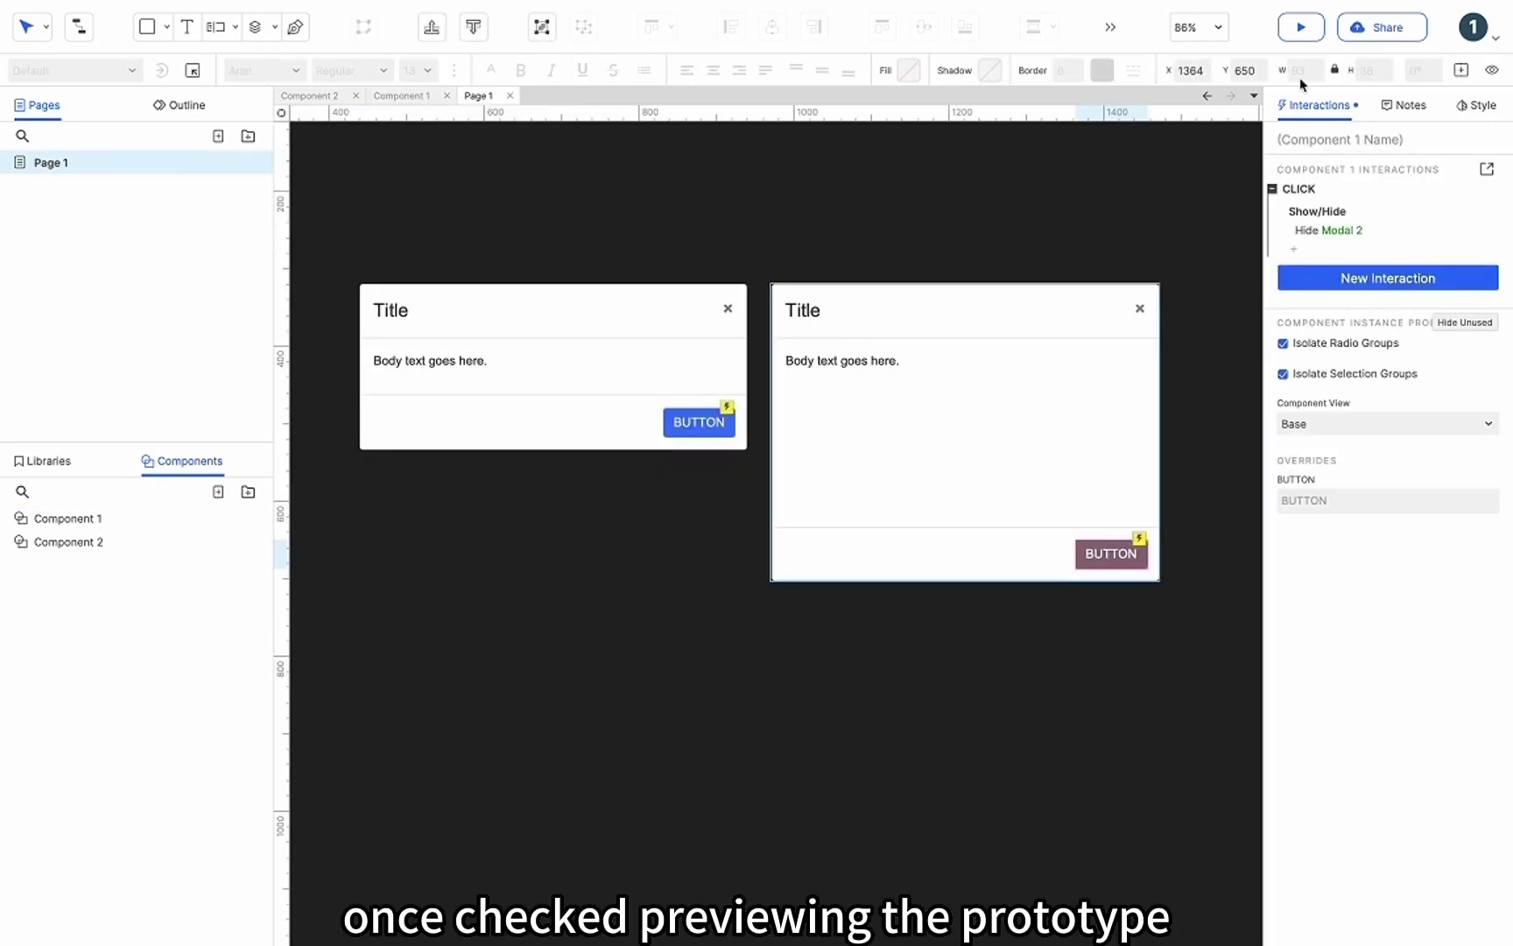
{"action": "left_click", "coordinate": [1302, 27]}
{"action": "left_click", "coordinate": [750, 522]}
{"action": "left_click", "coordinate": [1245, 696]}
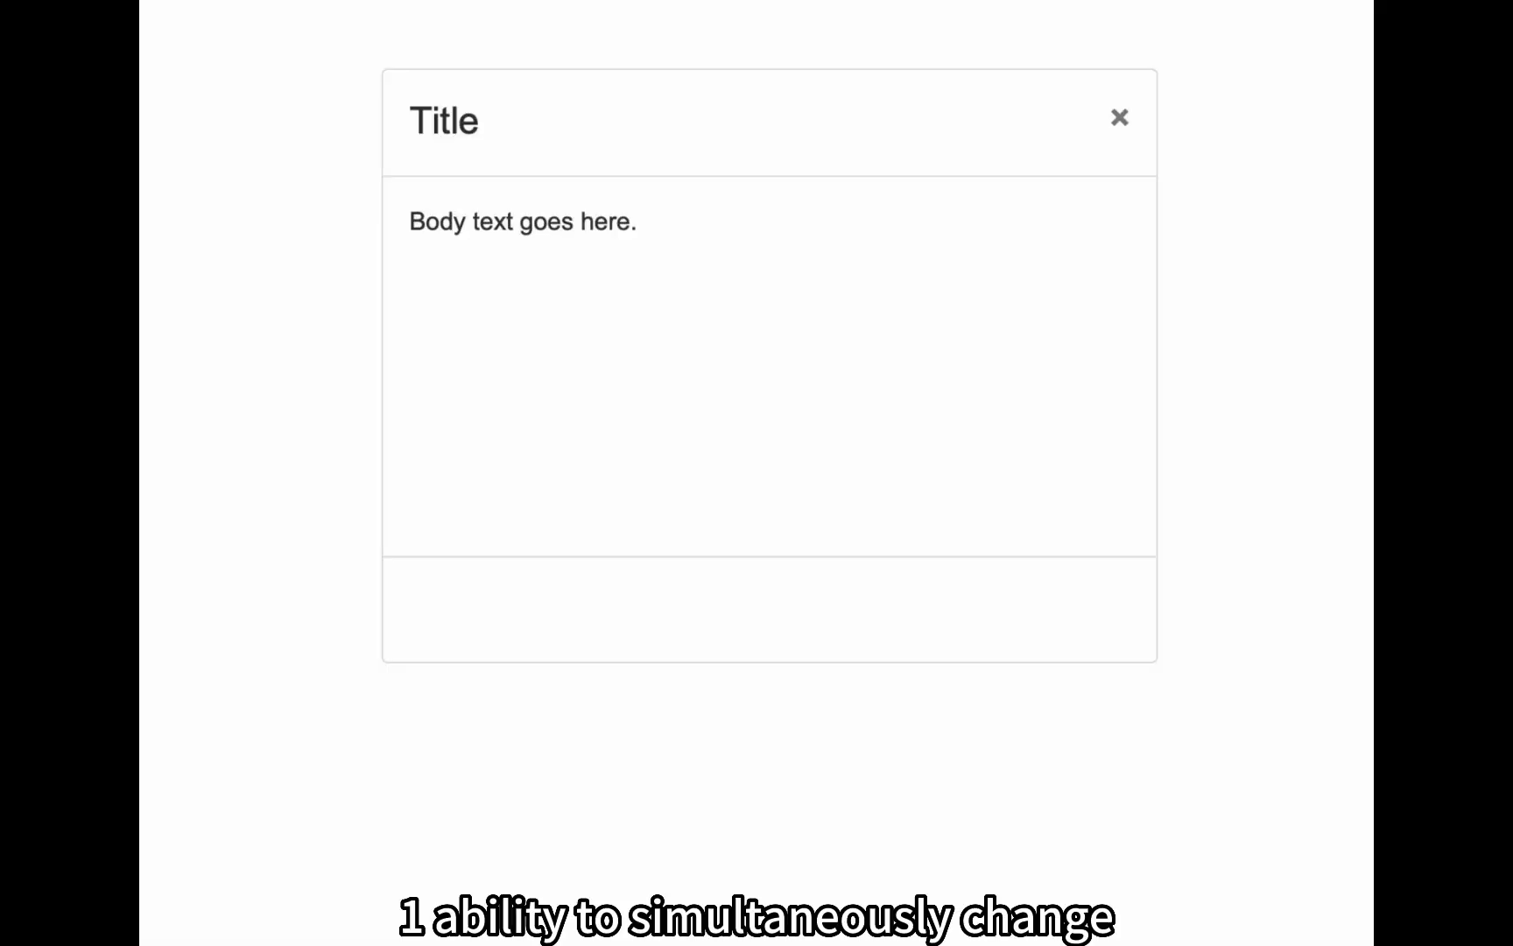
Select the whole dialog group and enlarge it diagonally from its lower-right corner.
{"action": "left_click", "coordinate": [855, 439]}
{"action": "left_click_drag", "start_coordinate": [1154, 663], "coordinate": [1355, 799]}
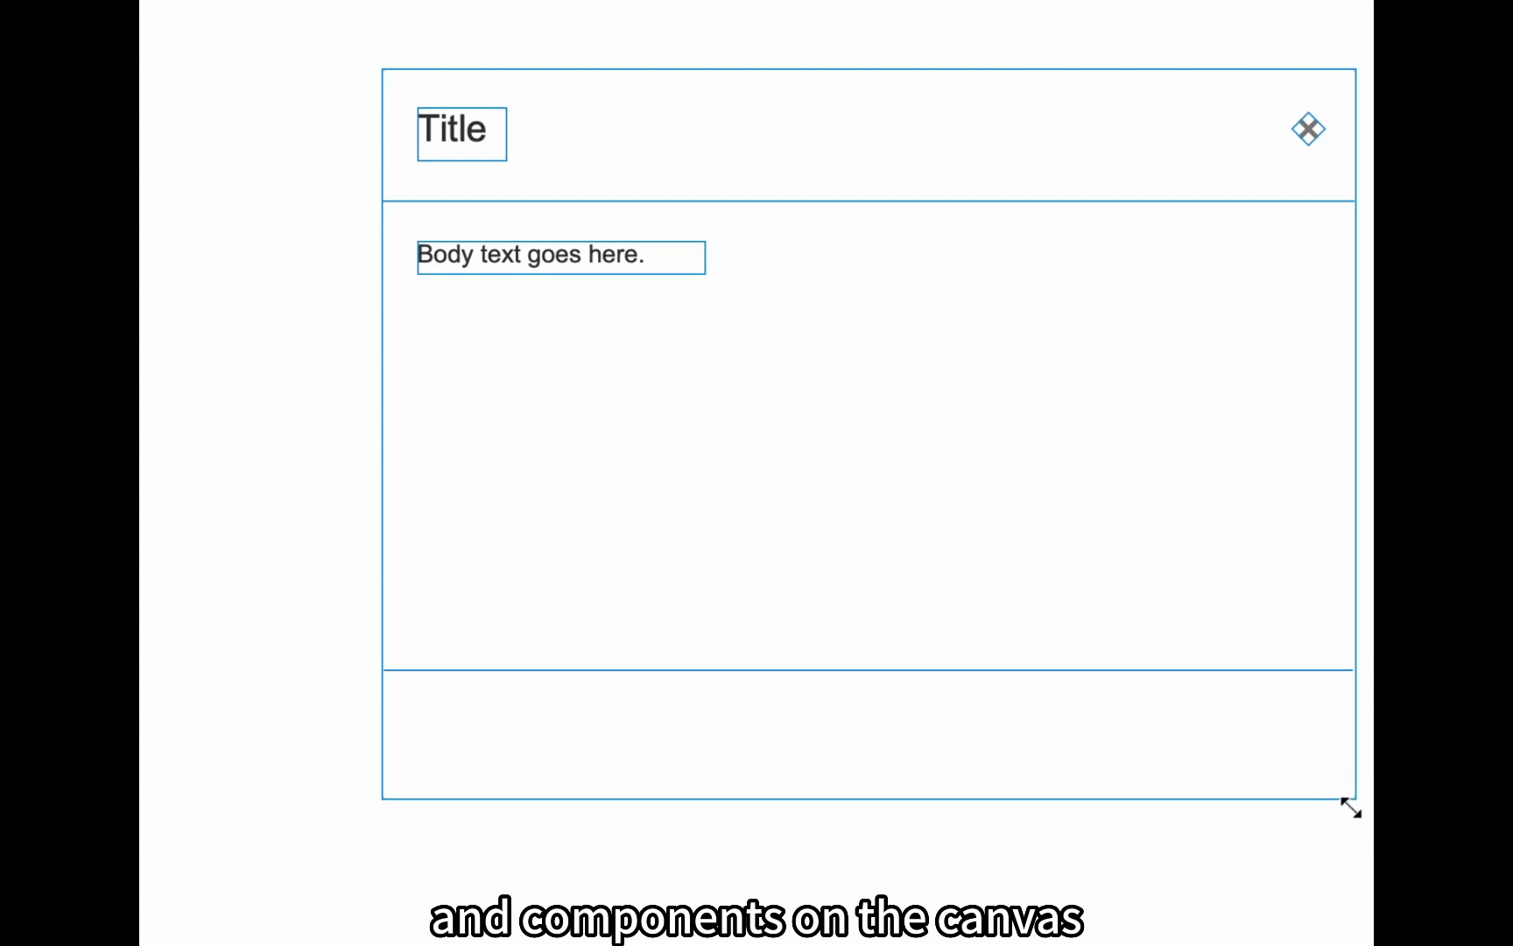